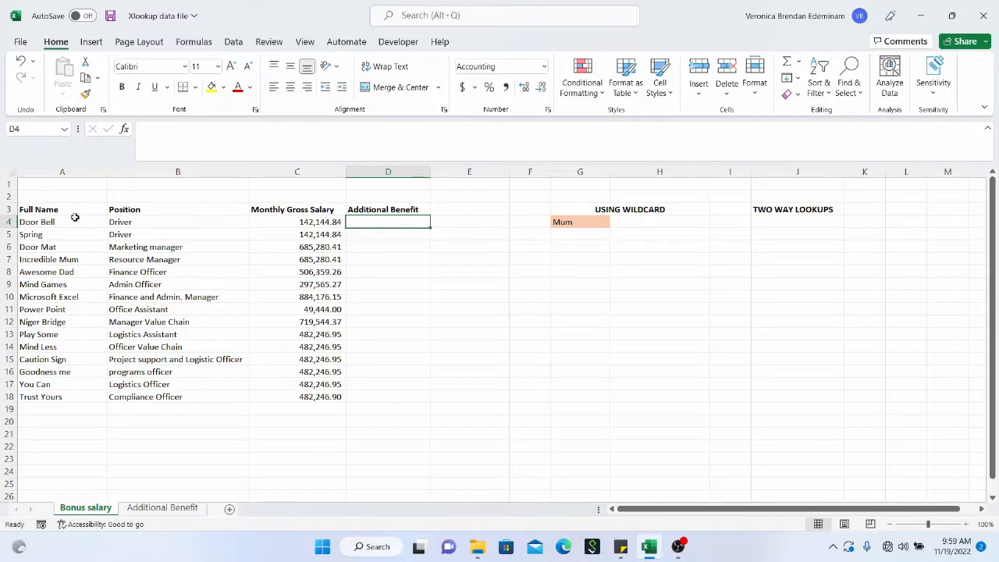
Examine the names, positions and salaries on the Bonus salary sheet and the matching percentages on the Additional Benefit sheet.
{"action": "left_click_drag", "start_coordinate": [74, 221], "coordinate": [185, 397]}
{"action": "left_click_drag", "start_coordinate": [79, 223], "coordinate": [66, 403]}
{"action": "left_click", "coordinate": [164, 300]}
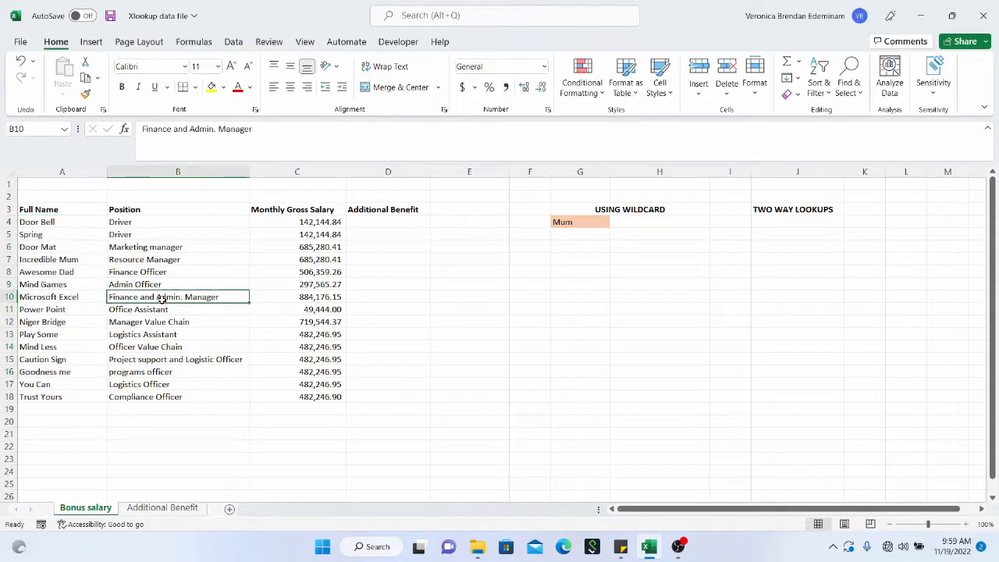
{"action": "left_click", "coordinate": [318, 234]}
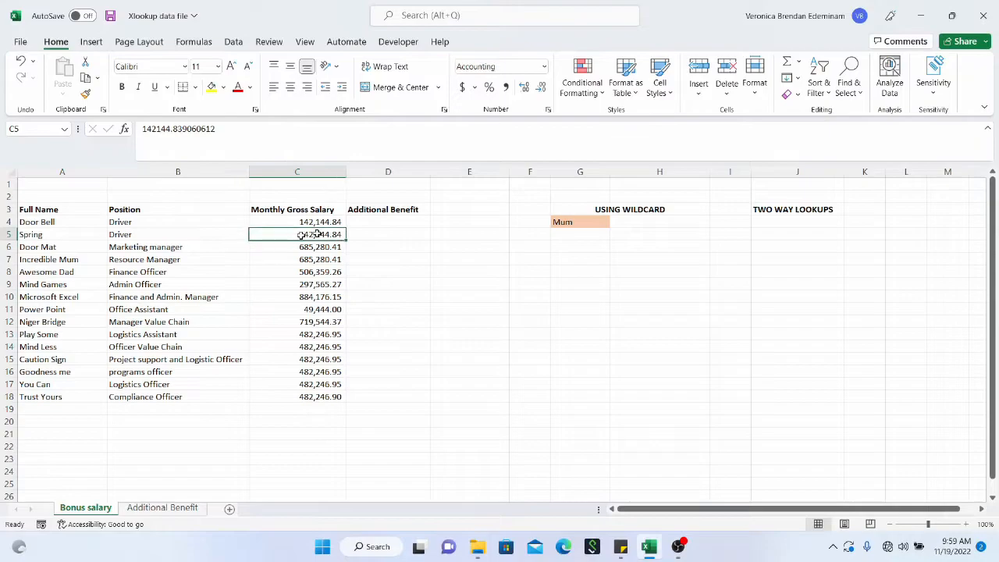
{"action": "left_click", "coordinate": [386, 221]}
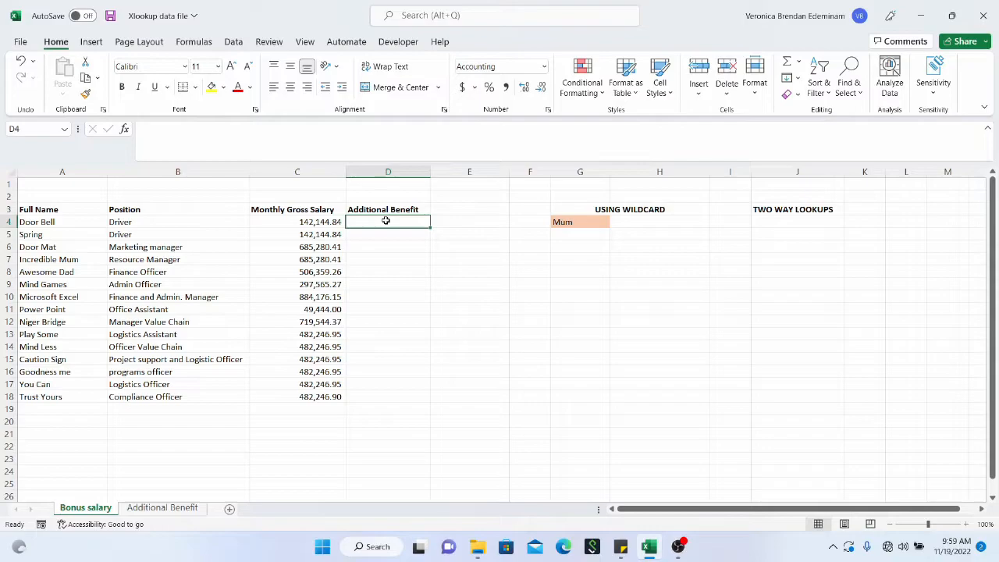
{"action": "left_click", "coordinate": [173, 509]}
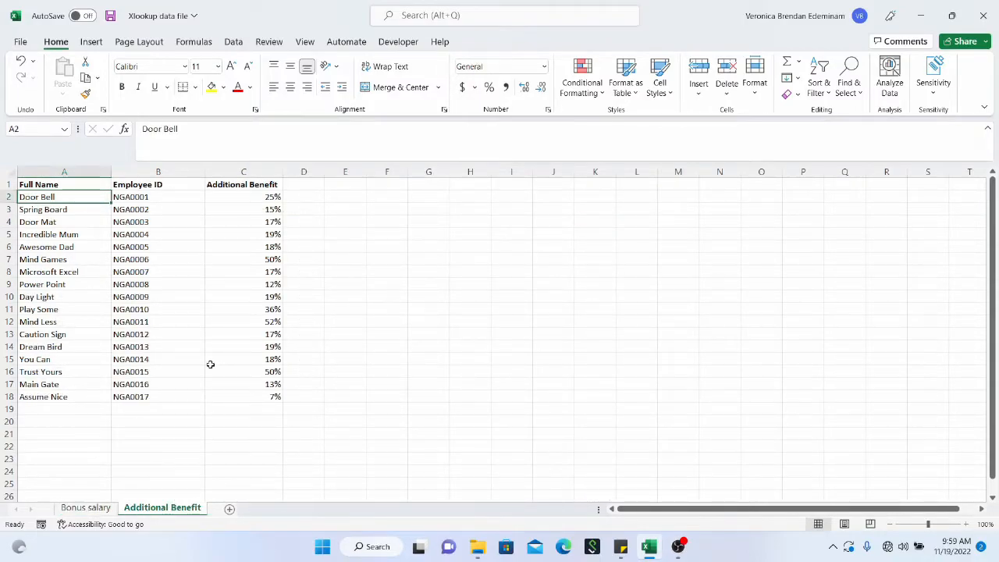
{"action": "left_click", "coordinate": [60, 212]}
{"action": "left_click", "coordinate": [140, 211]}
{"action": "left_click", "coordinate": [228, 207]}
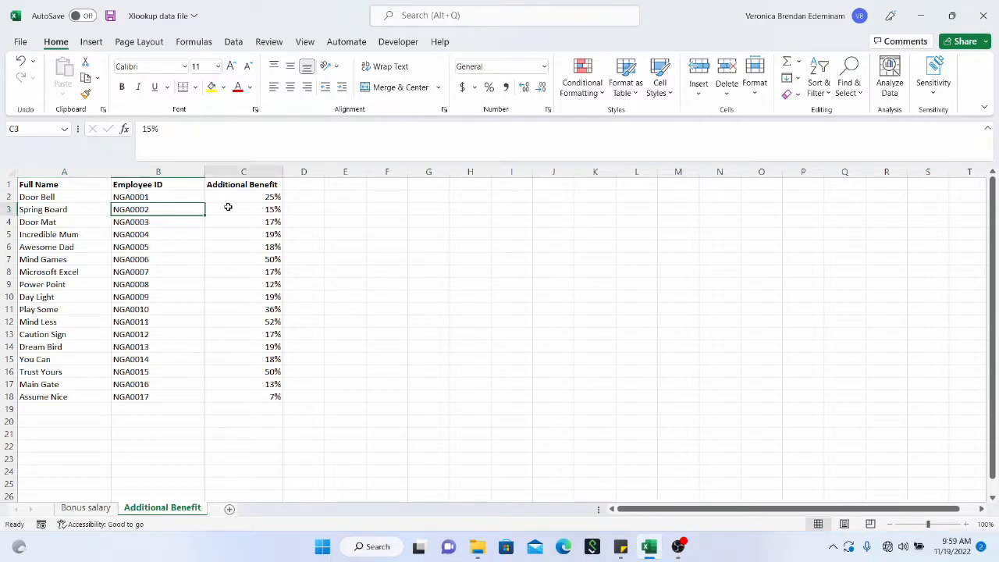
{"action": "left_click", "coordinate": [82, 508]}
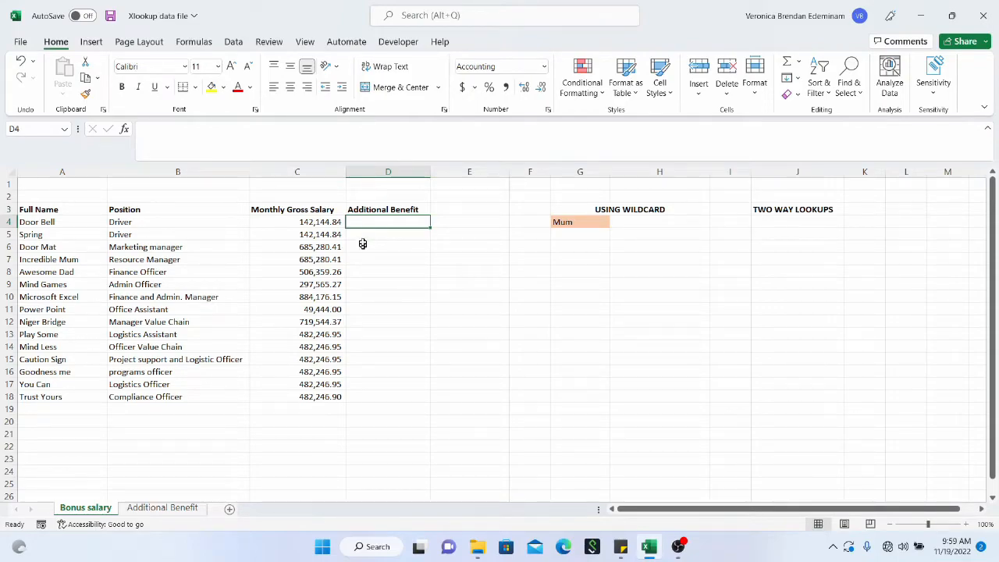
{"action": "left_click", "coordinate": [338, 224]}
{"action": "left_click_drag", "start_coordinate": [328, 229], "coordinate": [332, 242]}
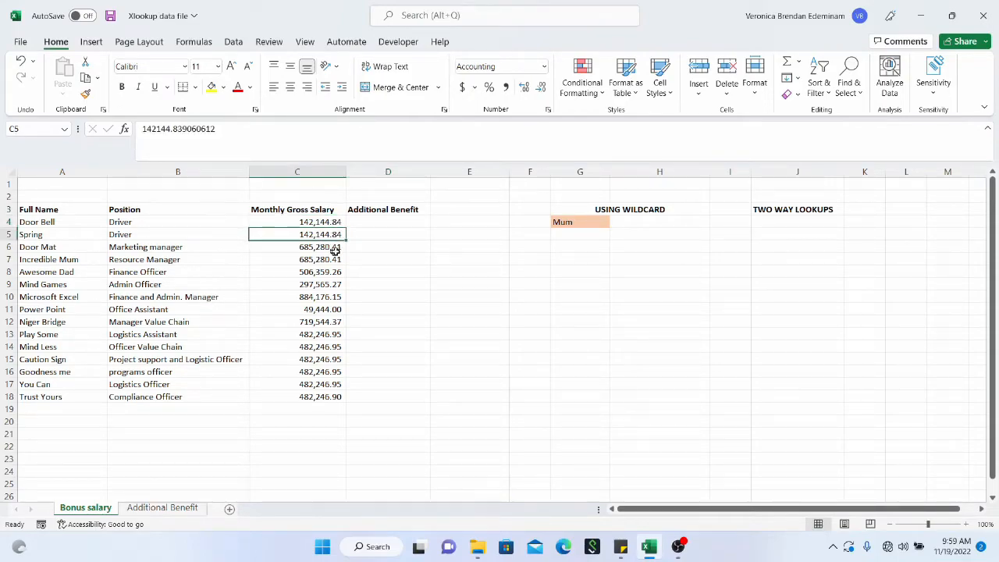
Begin an XLOOKUP formula in D4 with A4 as lookup value and 'Additional Benefit'!A2:A18 as lookup array.
{"action": "left_click", "coordinate": [388, 220]}
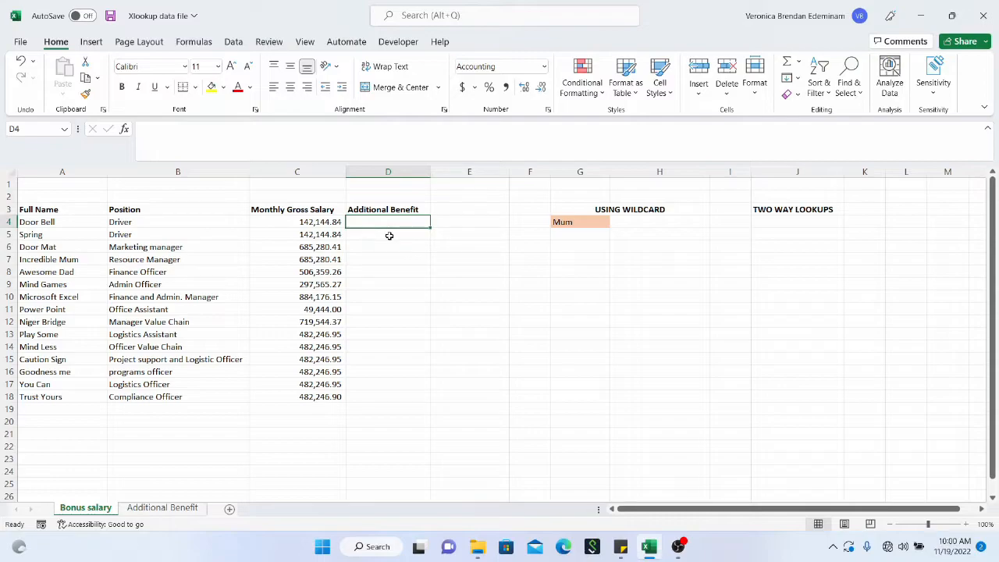
{"action": "type", "text": "=xlook"}
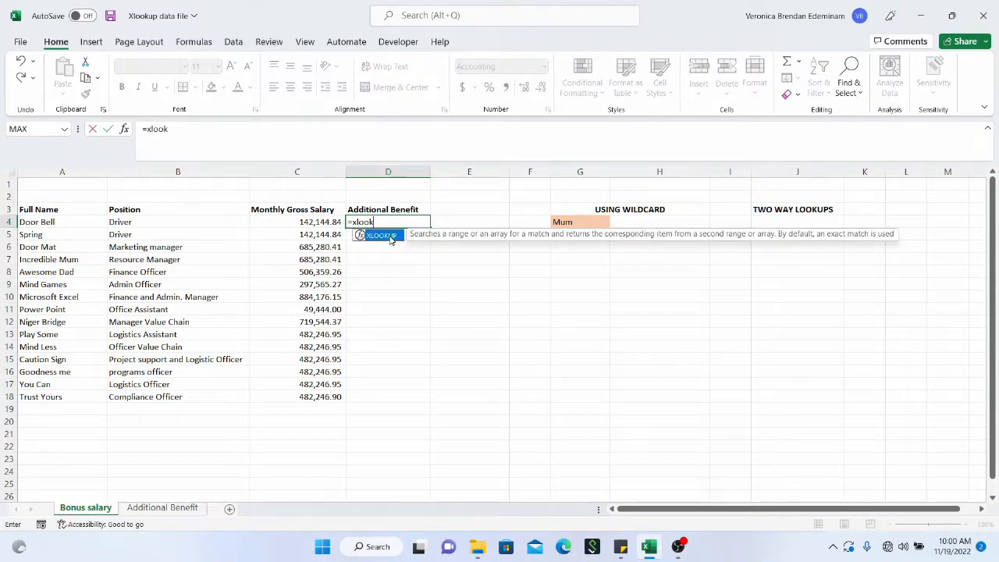
{"action": "type", "text": "up("}
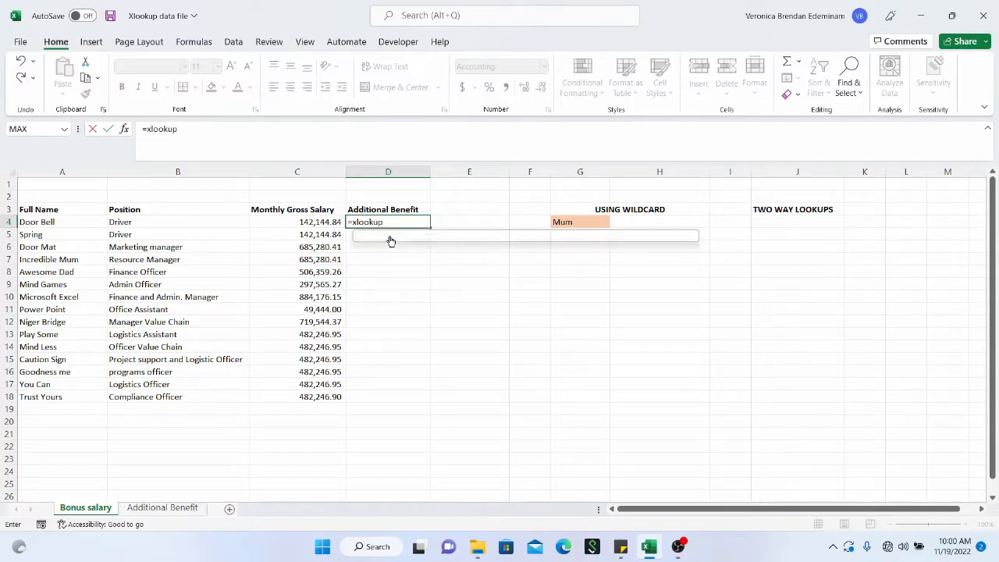
{"action": "left_click", "coordinate": [35, 226]}
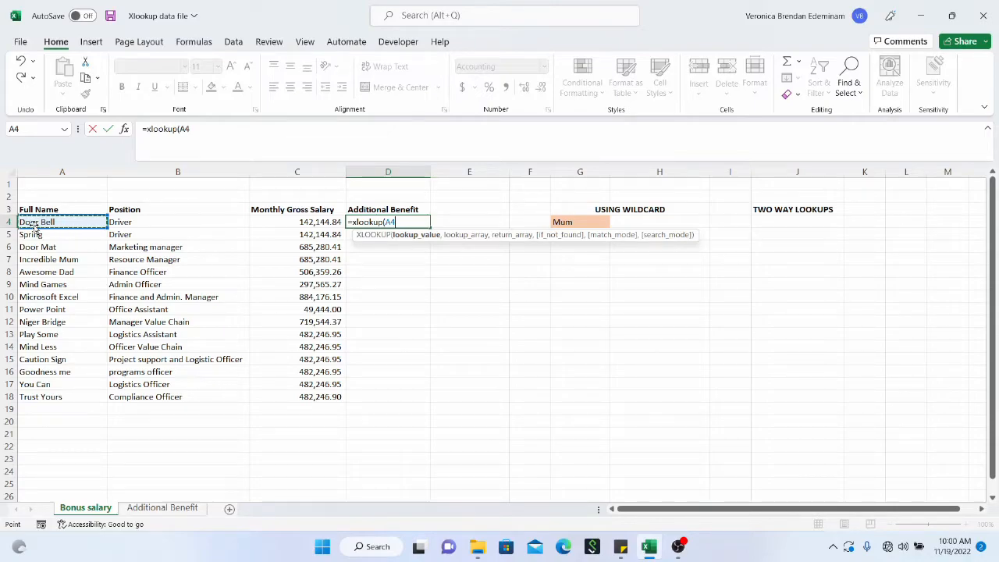
{"action": "type", "text": ","}
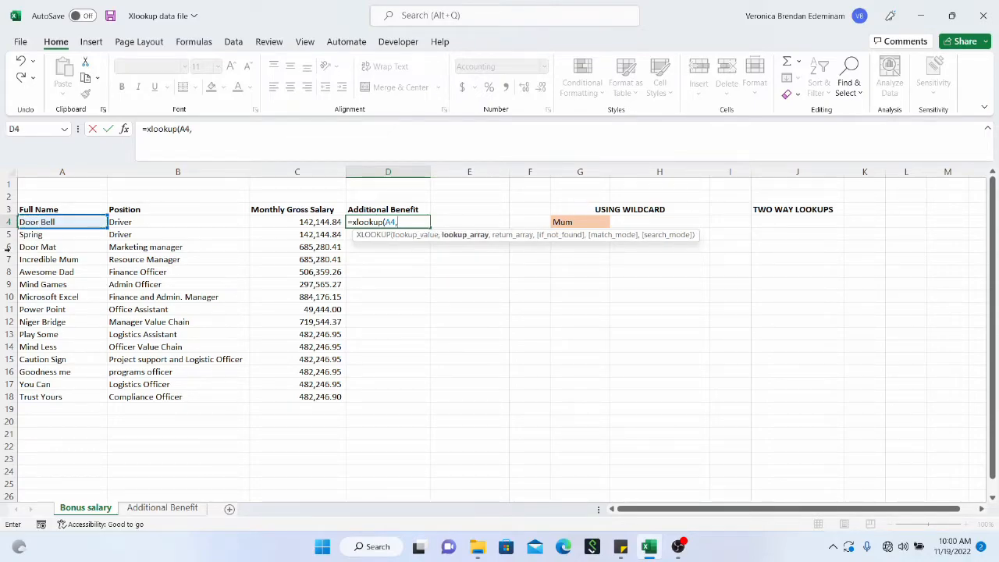
{"action": "left_click", "coordinate": [185, 508]}
{"action": "left_click_drag", "start_coordinate": [65, 194], "coordinate": [52, 399]}
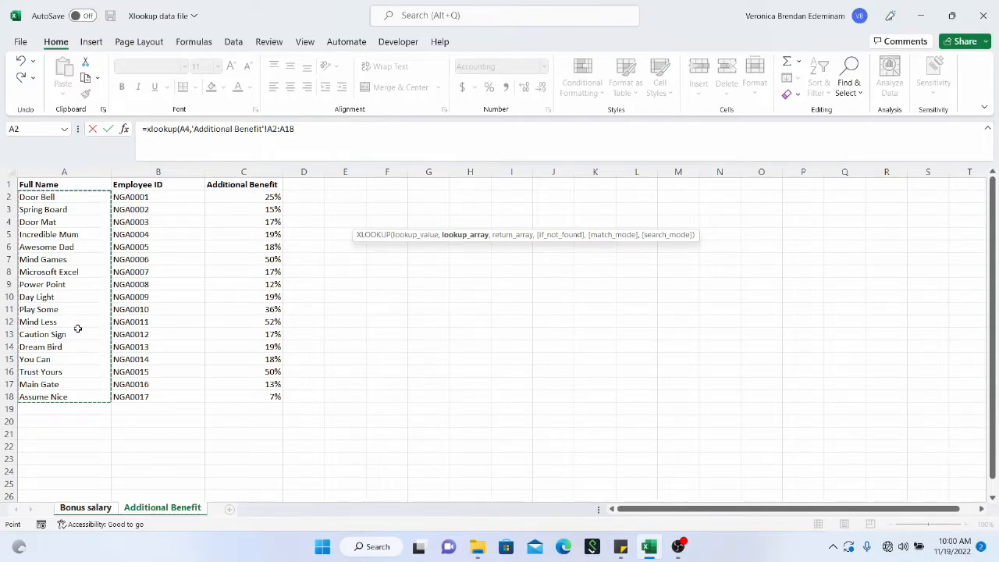
Make the lookup array in D4's XLOOKUP absolute as $A$2:$A$18, ready for the return array argument.
{"action": "left_click", "coordinate": [275, 130]}
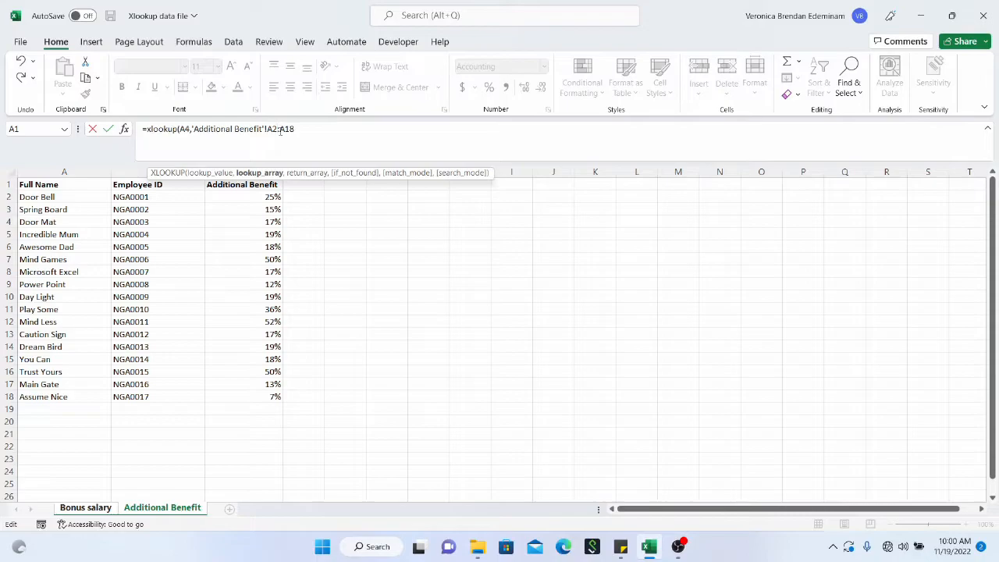
{"action": "left_click", "coordinate": [279, 130]}
{"action": "key", "text": "F4"}
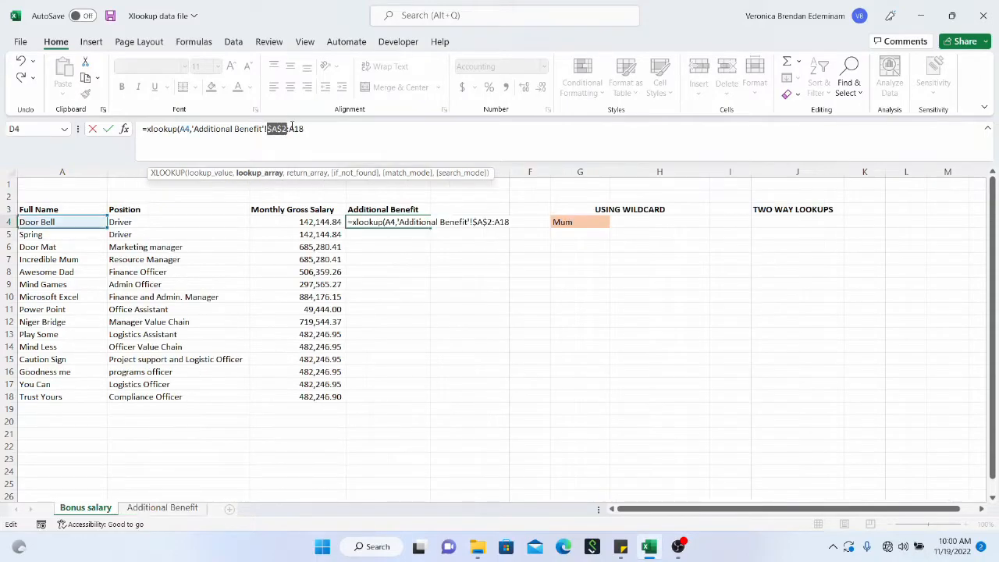
{"action": "left_click", "coordinate": [302, 129]}
{"action": "key", "text": "F4"}
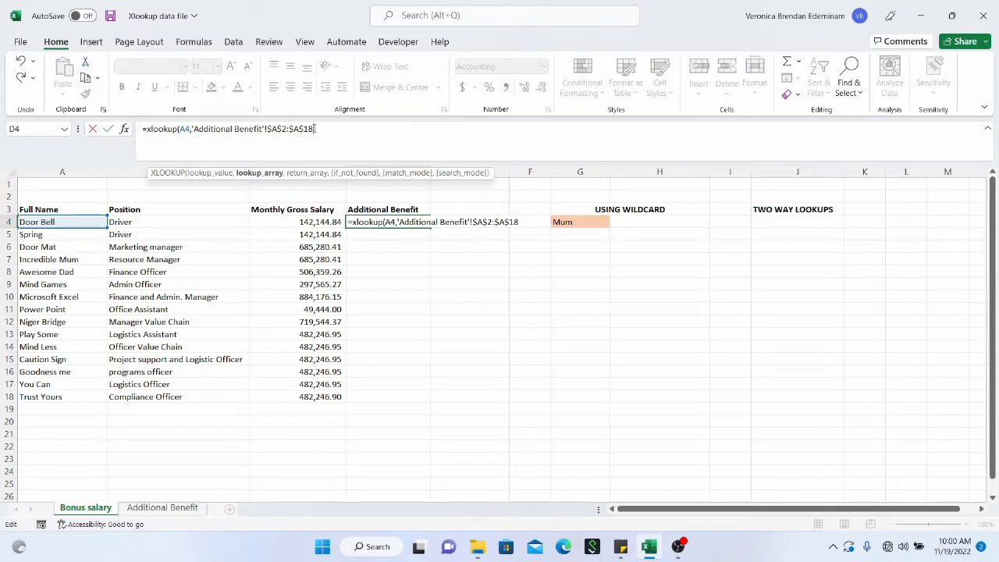
{"action": "type", "text": ","}
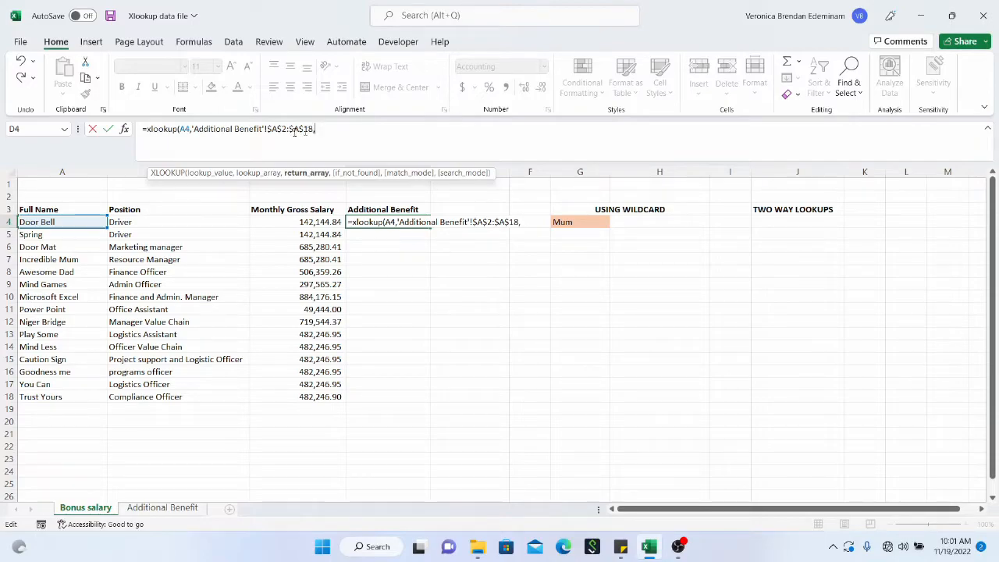
Complete D4's XLOOKUP with the absolute return array 'Additional Benefit'!$C$2:$C$18.
{"action": "left_click", "coordinate": [145, 508]}
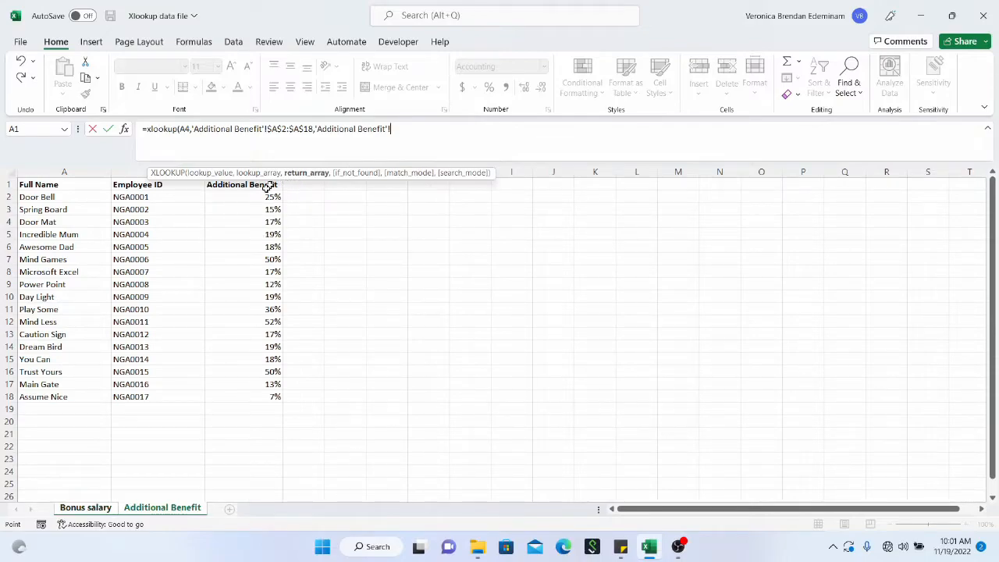
{"action": "left_click_drag", "start_coordinate": [261, 196], "coordinate": [253, 278]}
{"action": "left_click_drag", "start_coordinate": [247, 409], "coordinate": [247, 401]}
{"action": "left_click", "coordinate": [401, 129]}
{"action": "key", "text": "F4"}
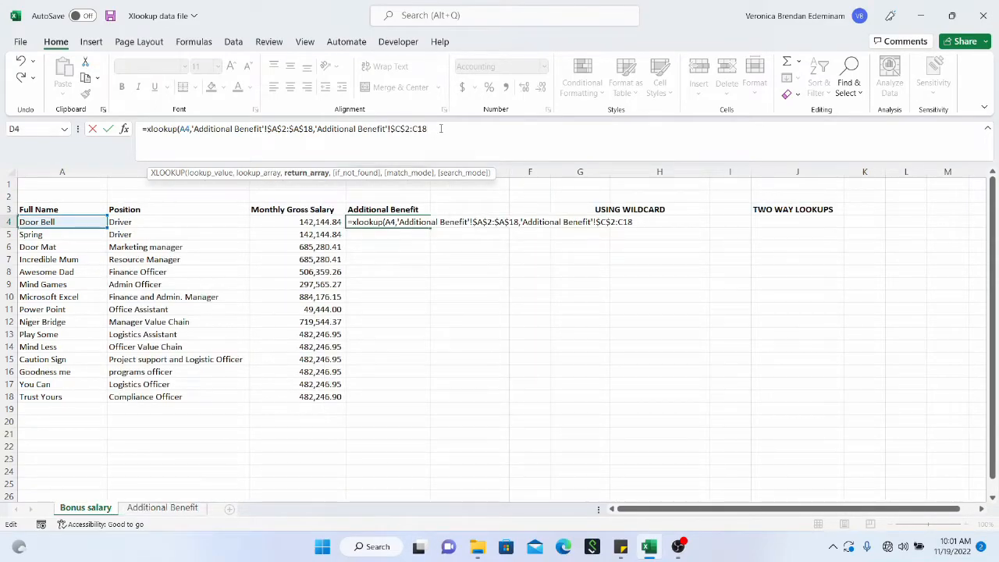
{"action": "left_click", "coordinate": [441, 129]}
{"action": "key", "text": "F4"}
{"action": "key", "text": "Return"}
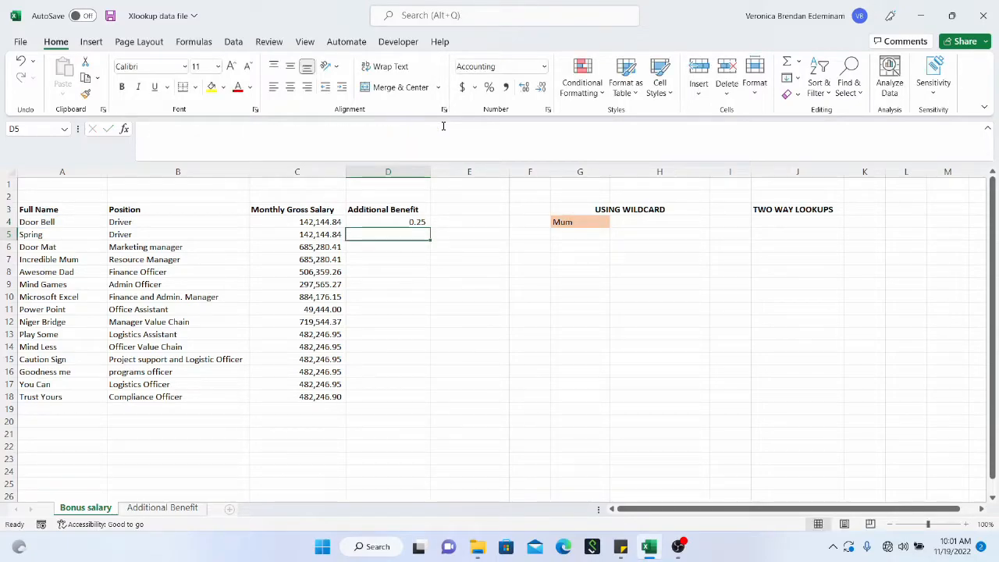
Fill the XLOOKUP formula from D4 down through D18 for all employees.
{"action": "left_click", "coordinate": [398, 222]}
{"action": "left_click_drag", "start_coordinate": [431, 230], "coordinate": [427, 404]}
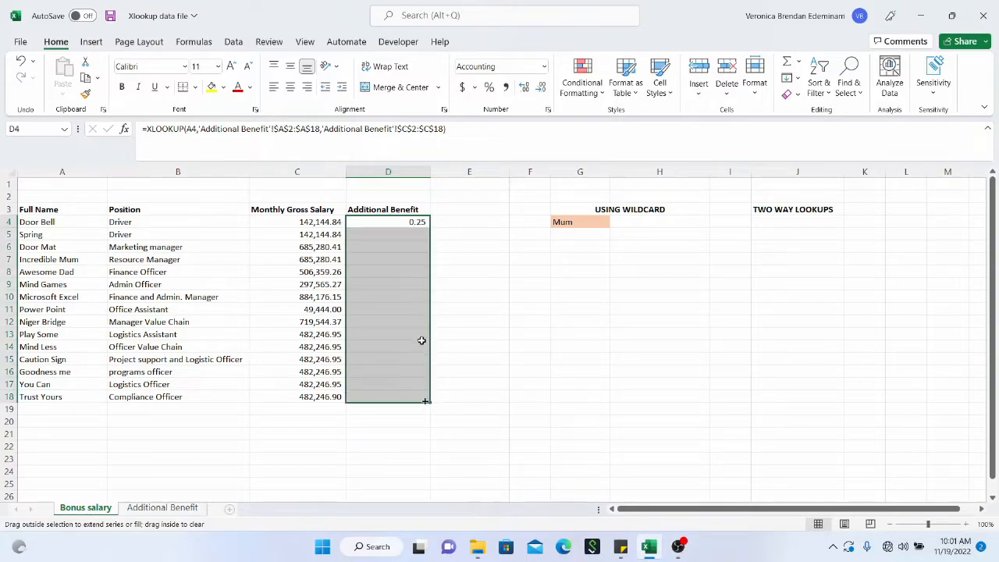
{"action": "left_click", "coordinate": [411, 222]}
{"action": "left_click", "coordinate": [95, 238]}
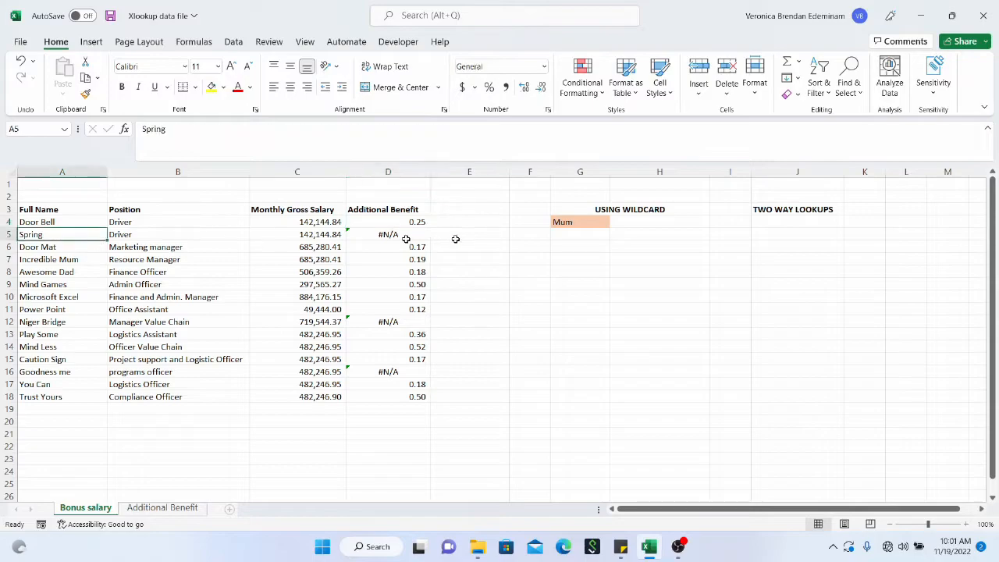
Multiply the XLOOKUP result in D4 by the monthly gross salary in C4.
{"action": "left_click", "coordinate": [416, 222]}
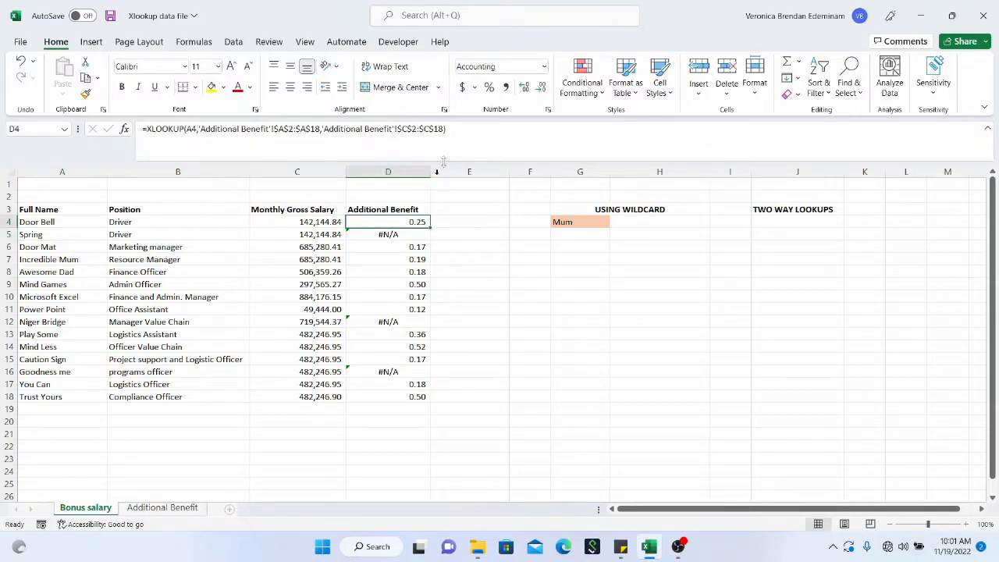
{"action": "left_click", "coordinate": [472, 127]}
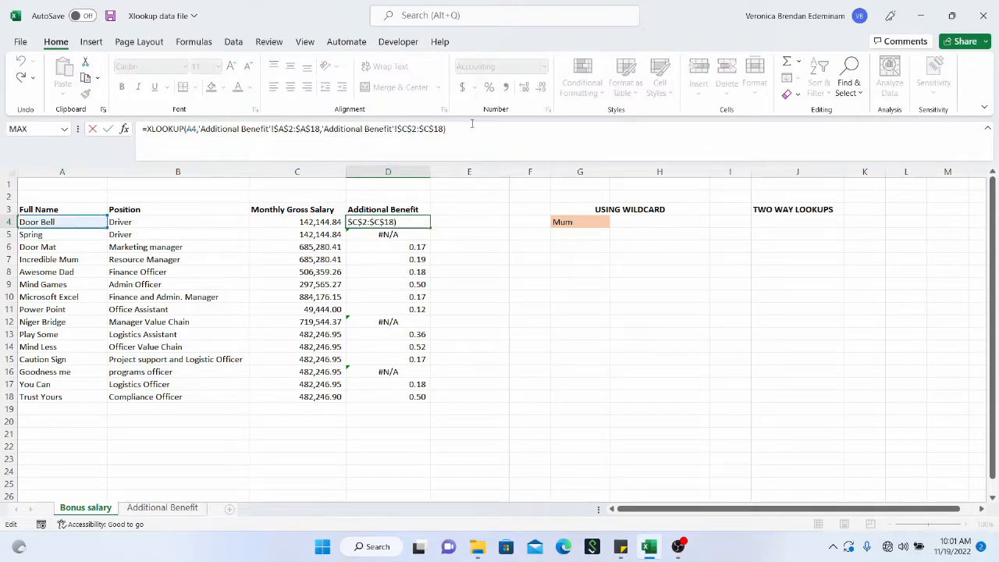
{"action": "type", "text": "*"}
{"action": "left_click", "coordinate": [311, 223]}
{"action": "key", "text": "Return"}
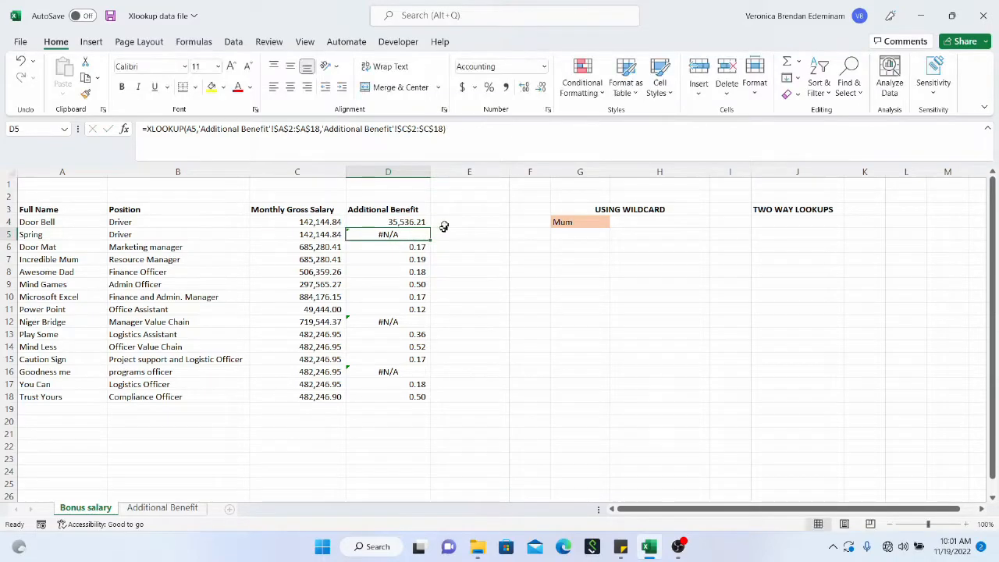
Fill the updated D4 formula down through D18 and check the results in D5, D12 and D16.
{"action": "left_click", "coordinate": [428, 222]}
{"action": "left_click_drag", "start_coordinate": [429, 227], "coordinate": [414, 403]}
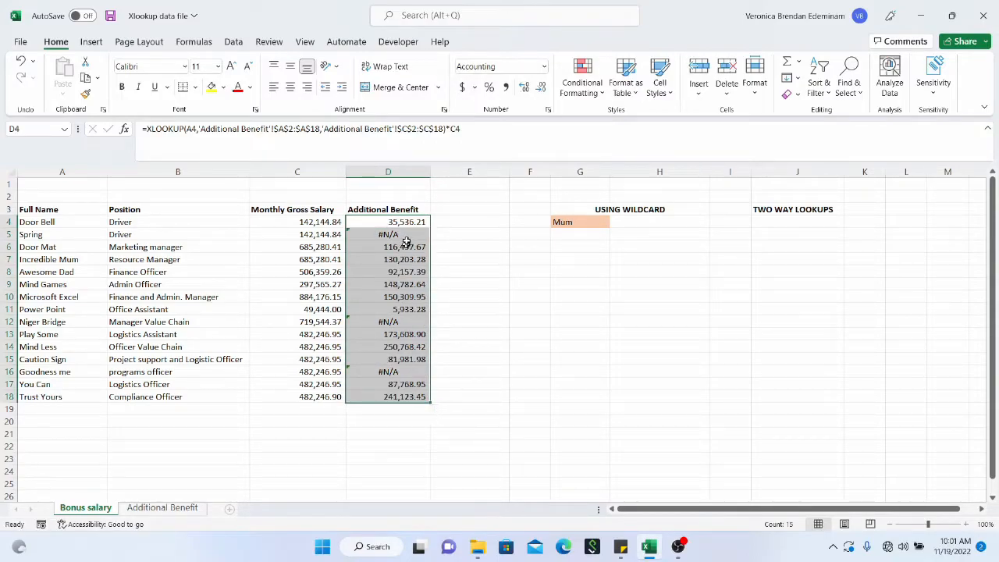
{"action": "left_click", "coordinate": [408, 236]}
{"action": "left_click_drag", "start_coordinate": [411, 224], "coordinate": [400, 381]}
{"action": "left_click", "coordinate": [400, 373]}
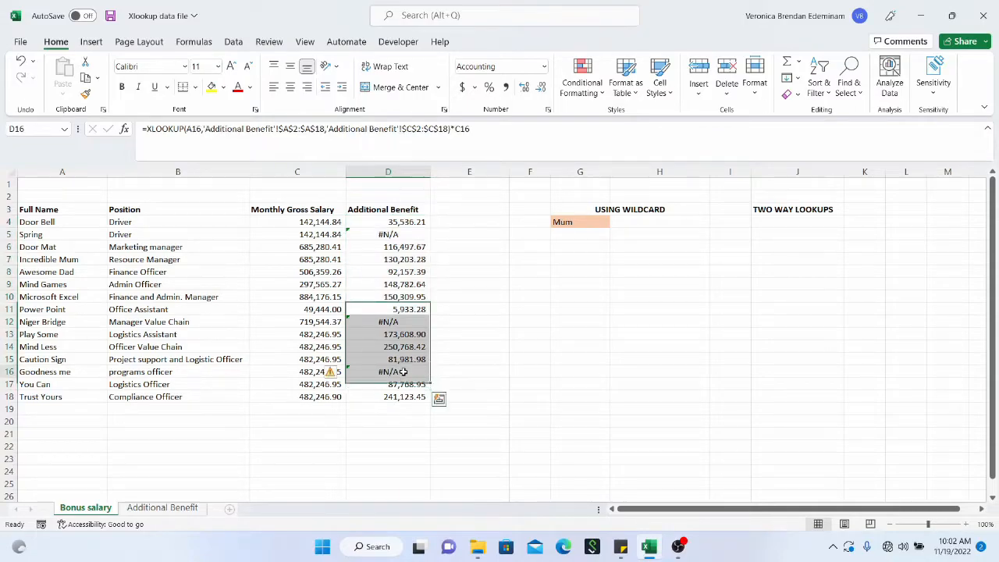
{"action": "left_click", "coordinate": [395, 234]}
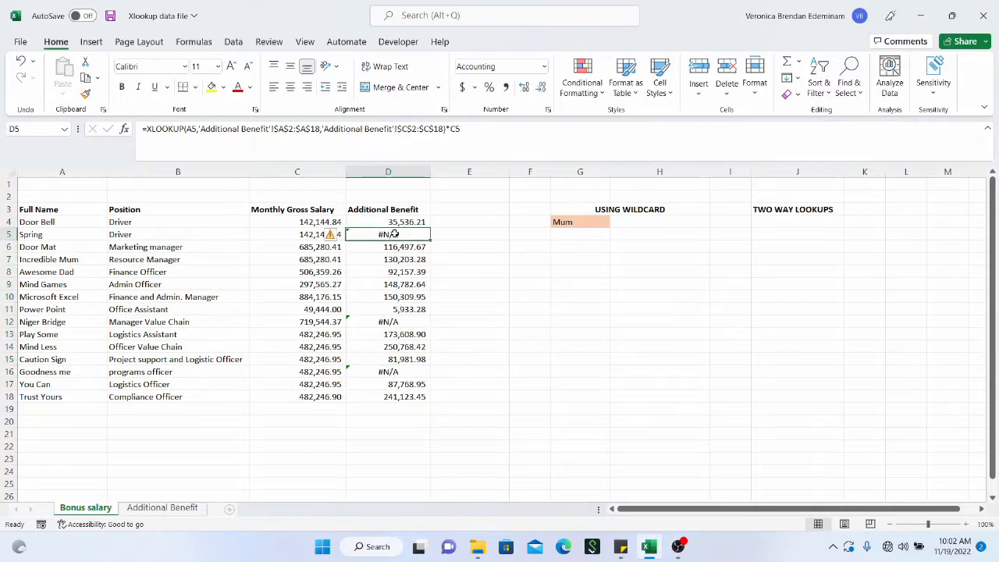
{"action": "left_click", "coordinate": [390, 321]}
{"action": "left_click", "coordinate": [393, 372]}
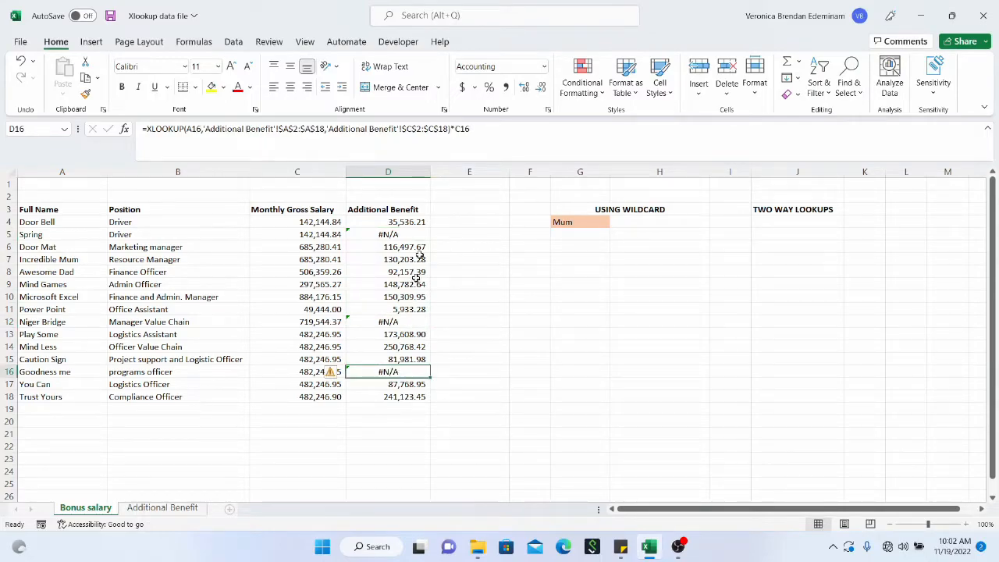
Enter a VLOOKUP in E5 that finds A5 in 'Additional Benefit'!A2:C19 and returns column 3 with range_lookup FALSE.
{"action": "left_click", "coordinate": [446, 235]}
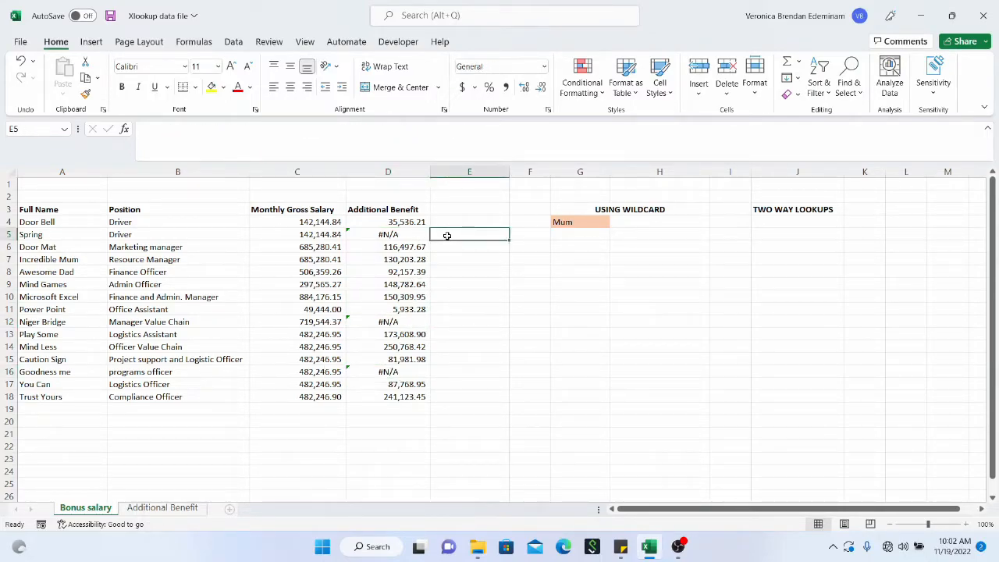
{"action": "type", "text": "="}
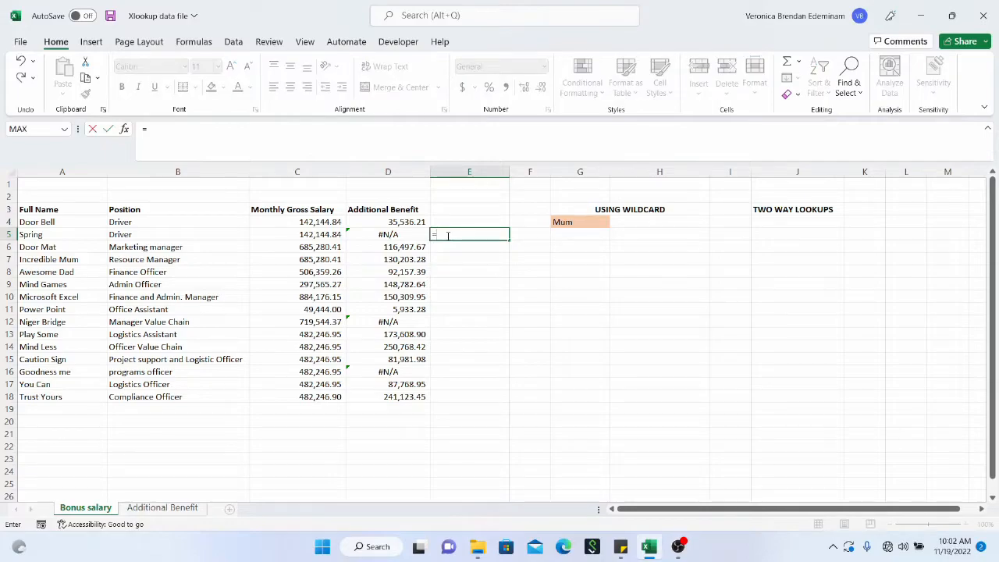
{"action": "type", "text": "vlookup("}
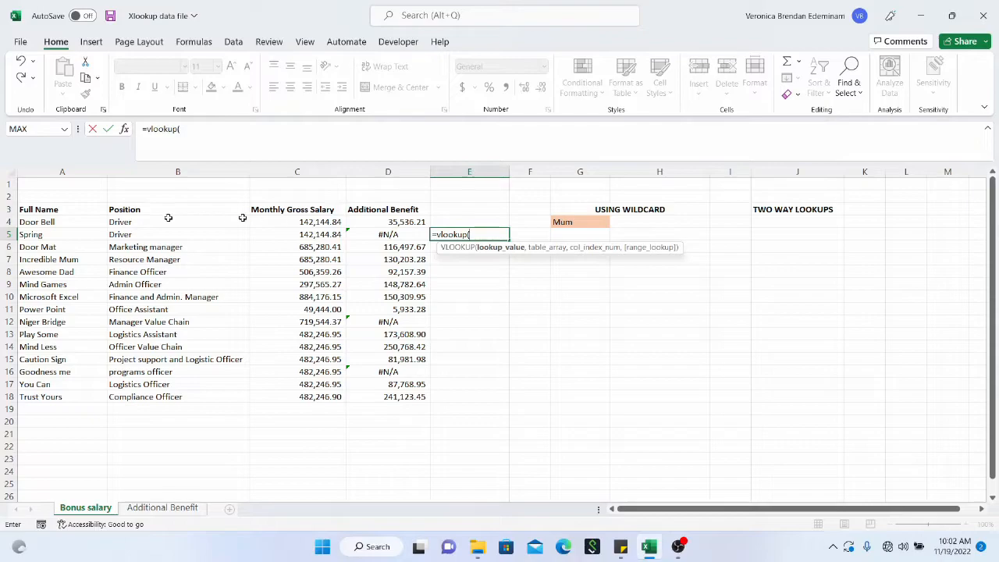
{"action": "left_click", "coordinate": [68, 235]}
{"action": "type", "text": ","}
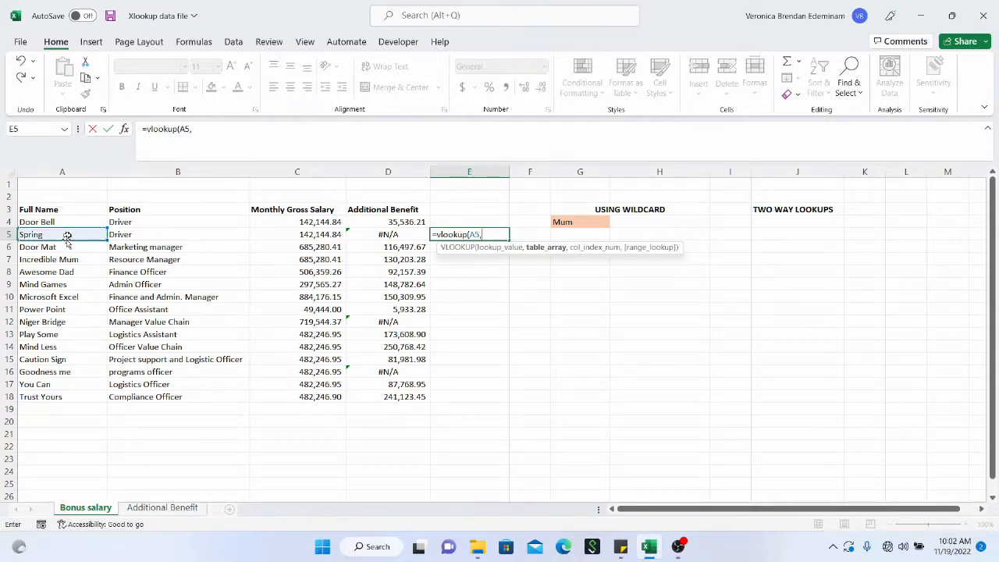
{"action": "left_click", "coordinate": [154, 508]}
{"action": "left_click", "coordinate": [43, 196]}
{"action": "left_click_drag", "start_coordinate": [63, 202], "coordinate": [245, 404]}
{"action": "type", "text": ","}
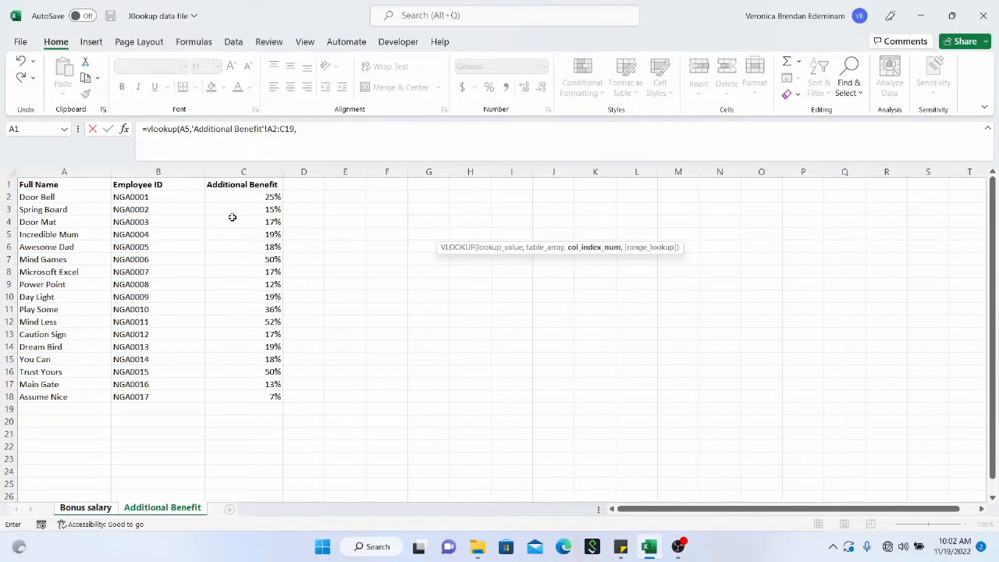
{"action": "type", "text": "3,f"}
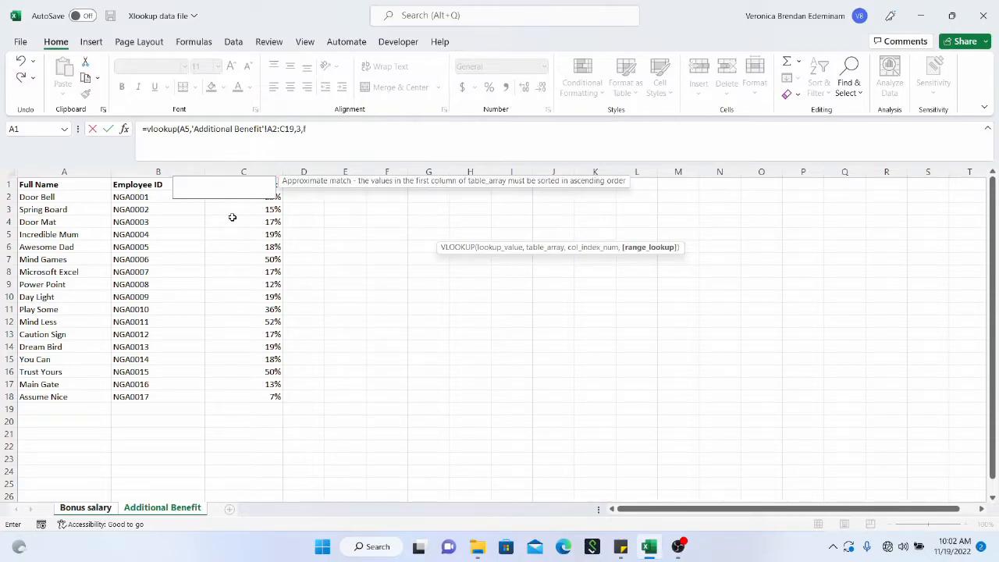
{"action": "type", "text": "alse)"}
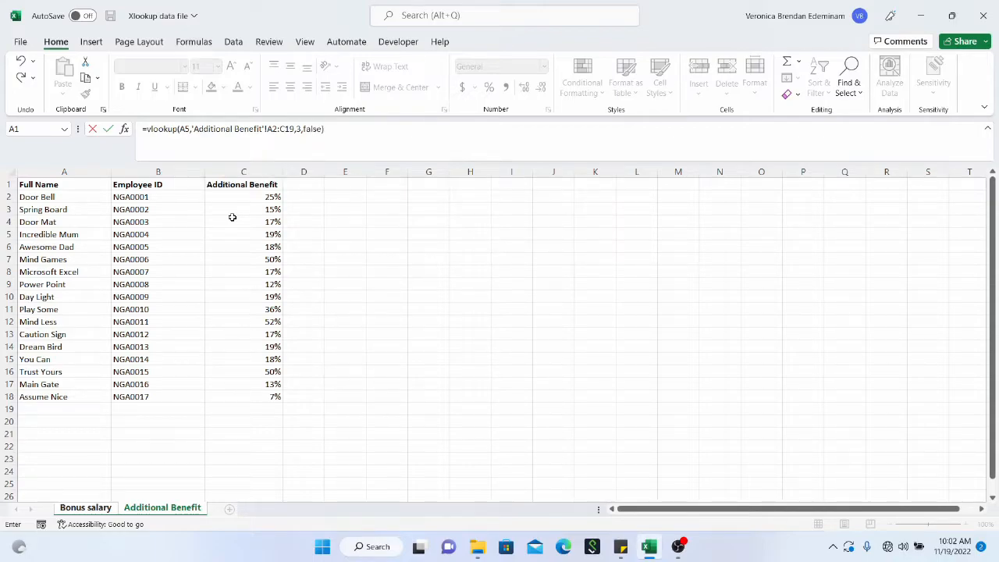
{"action": "key", "text": "Return"}
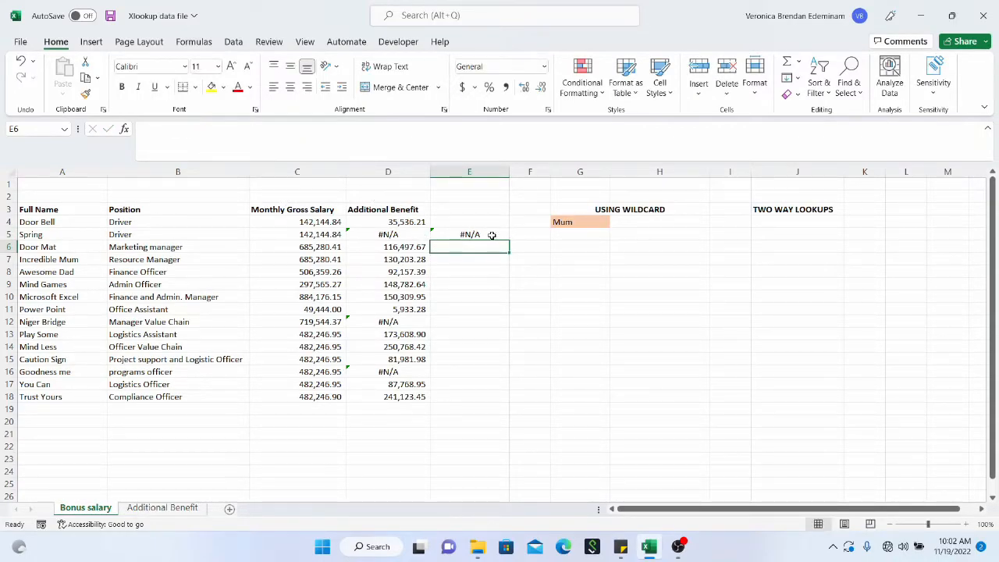
{"action": "left_click", "coordinate": [492, 235]}
Add 0 as the if_not_found argument of the XLOOKUP formula in D4.
{"action": "left_click", "coordinate": [376, 221]}
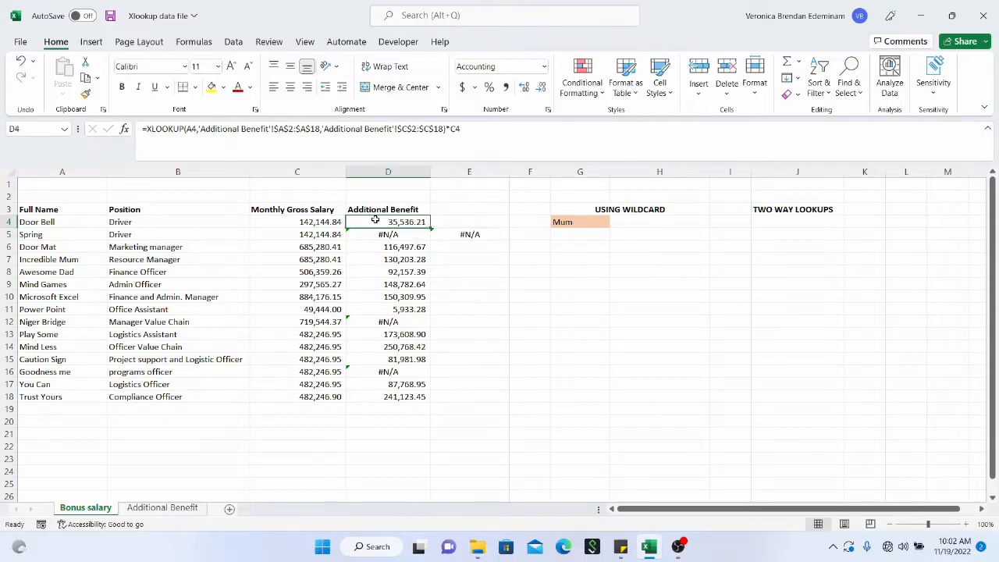
{"action": "left_click", "coordinate": [388, 172]}
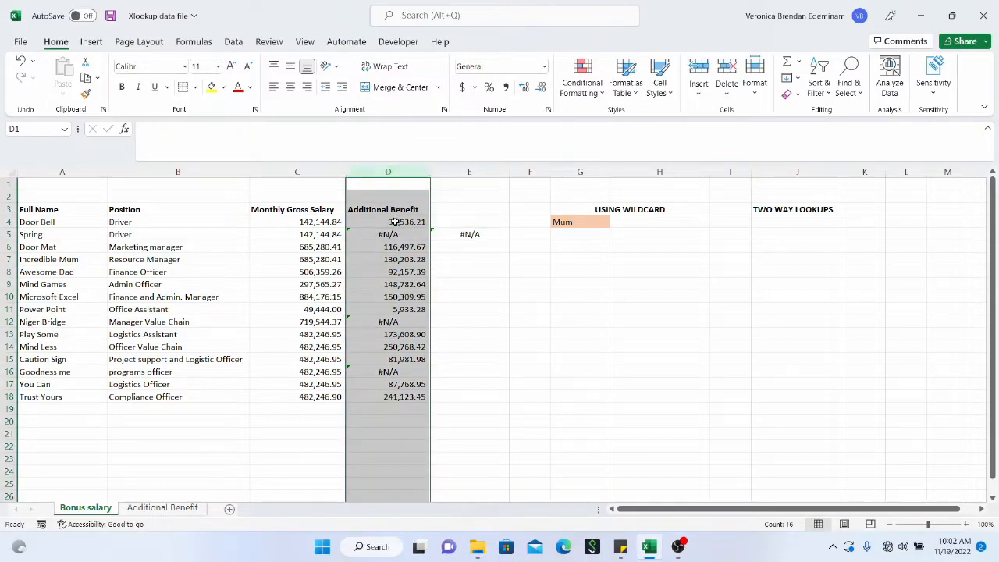
{"action": "left_click", "coordinate": [394, 222]}
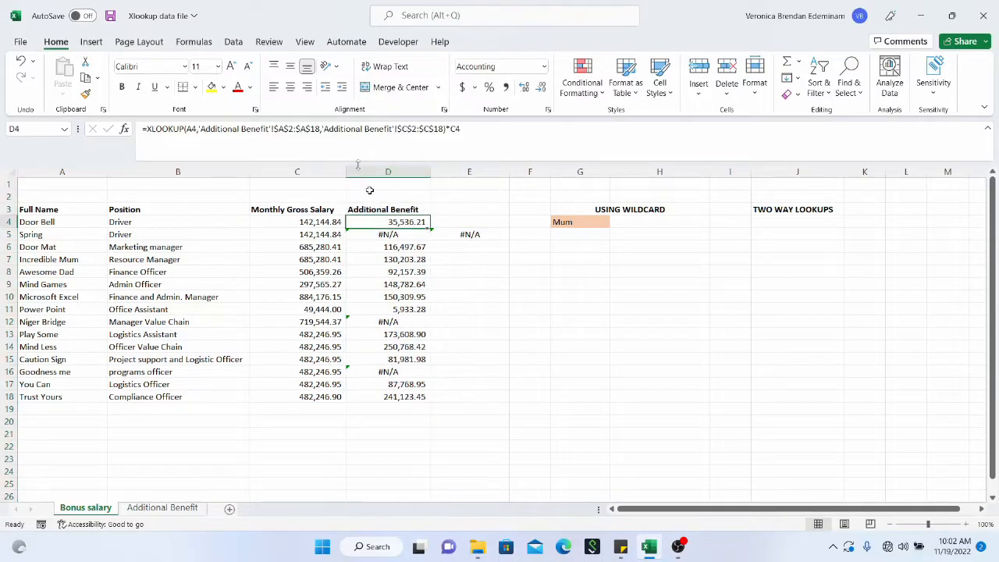
{"action": "left_click", "coordinate": [444, 129]}
{"action": "type", "text": ",0"}
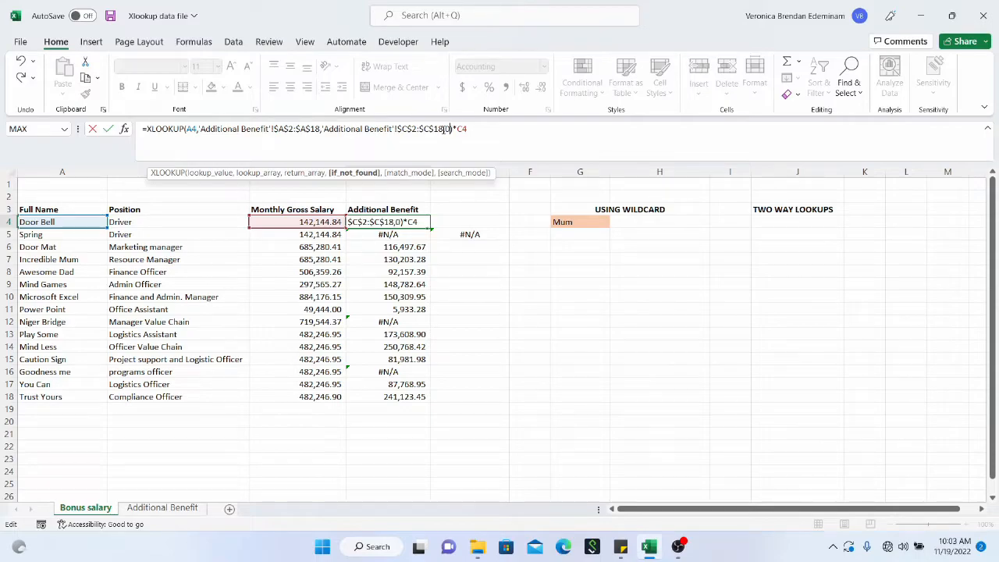
{"action": "key", "text": "Return"}
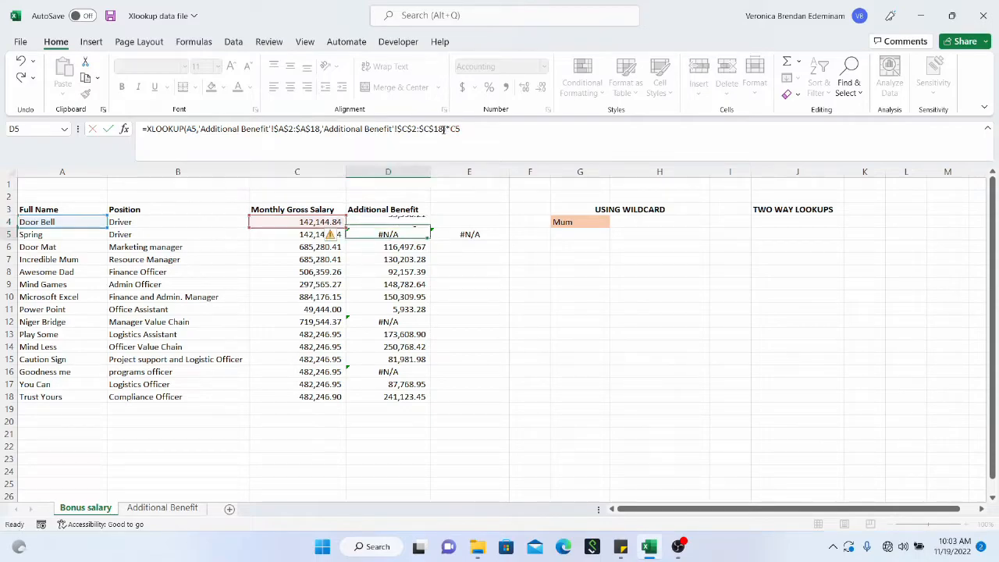
Fill the updated D4 formula down through D18 and compare D5 with the VLOOKUP in E5.
{"action": "left_click", "coordinate": [422, 224]}
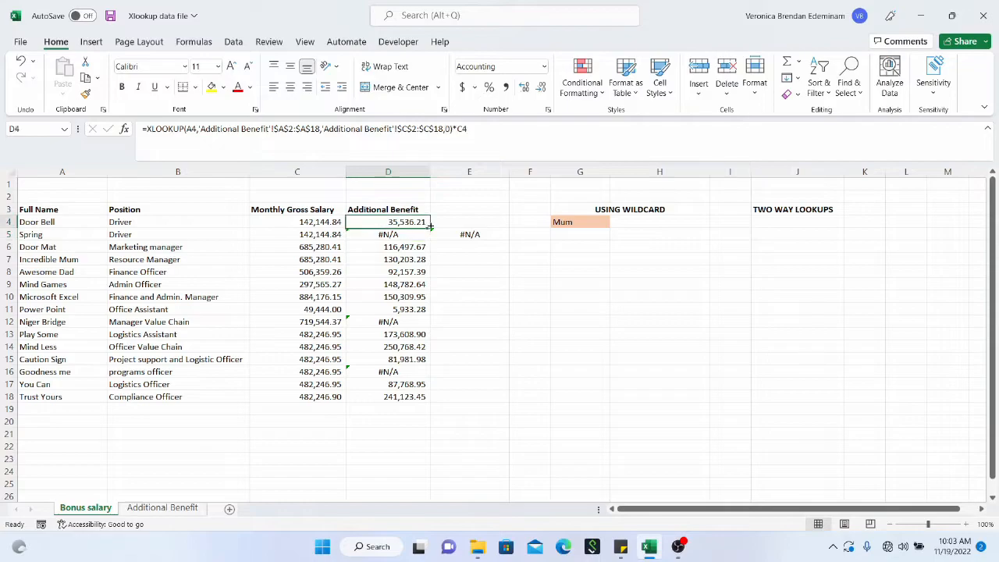
{"action": "left_click_drag", "start_coordinate": [429, 227], "coordinate": [425, 403]}
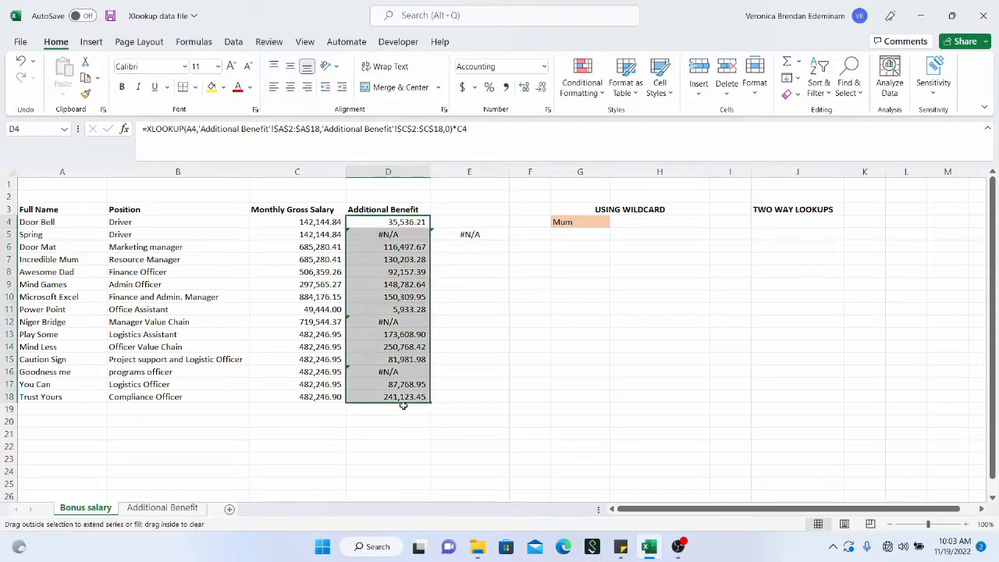
{"action": "left_click", "coordinate": [457, 234]}
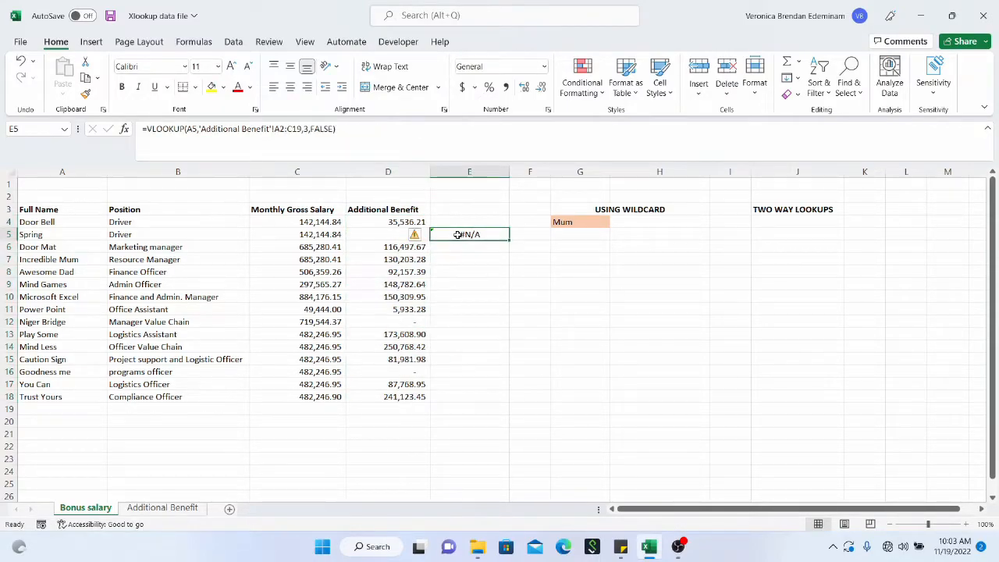
{"action": "left_click", "coordinate": [372, 234]}
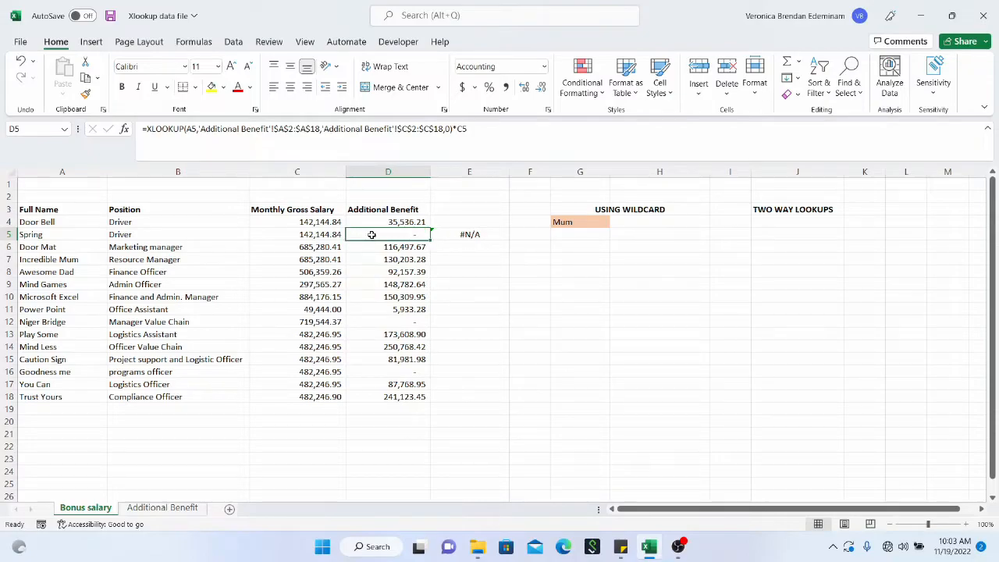
Wrap the VLOOKUP in E5 in IFERROR with 0 as the value_if_error.
{"action": "left_click", "coordinate": [442, 234]}
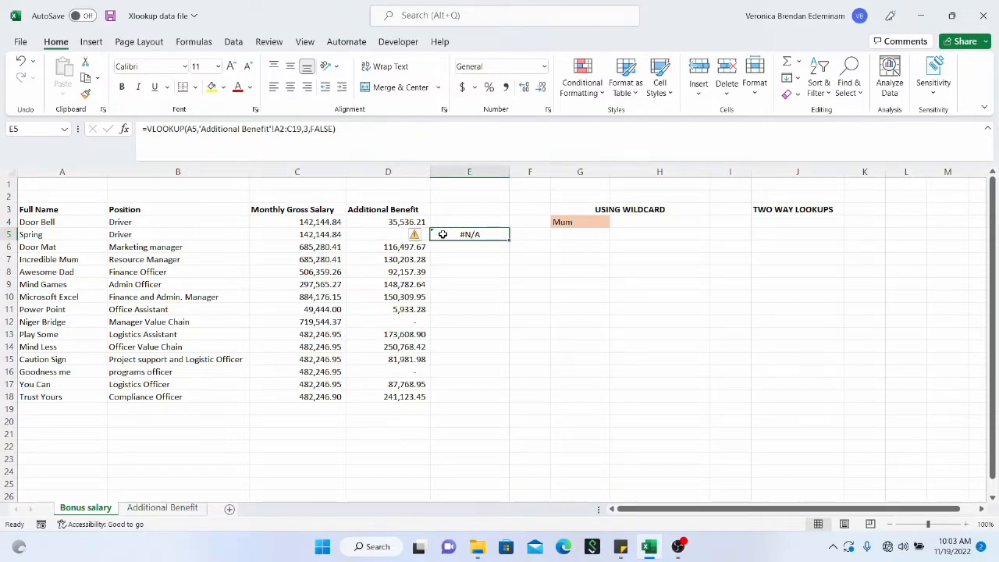
{"action": "left_click", "coordinate": [146, 129]}
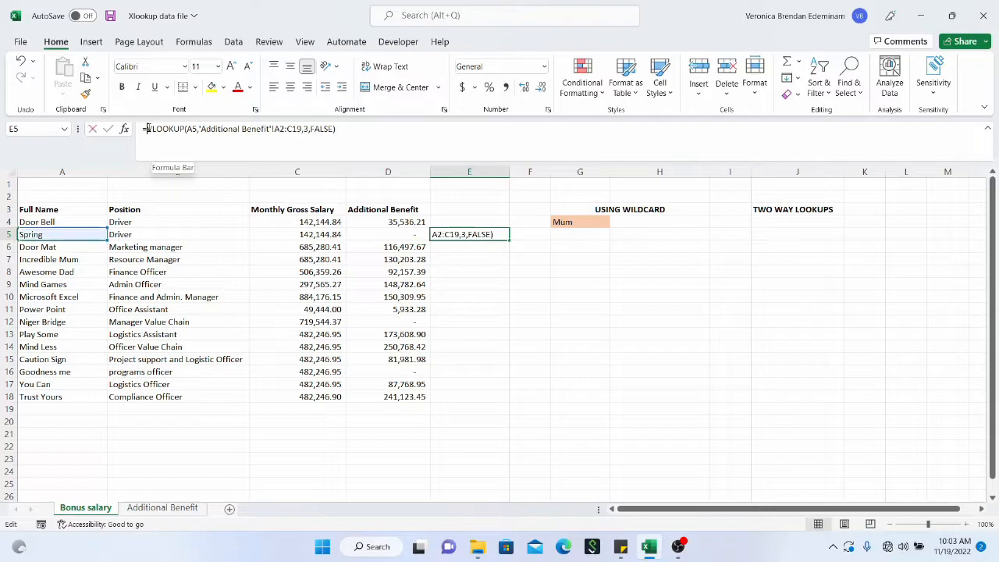
{"action": "type", "text": "iferror("}
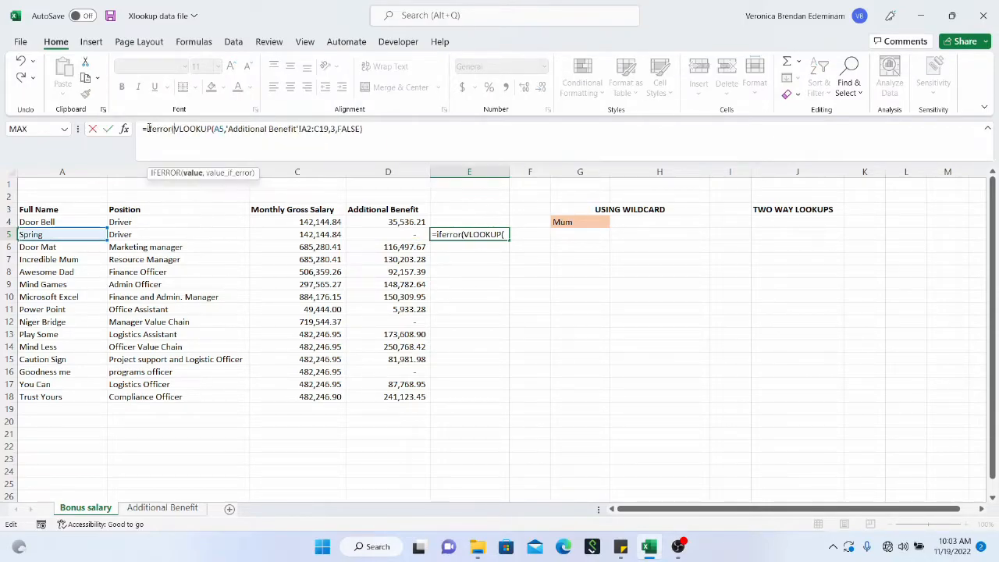
{"action": "left_click", "coordinate": [396, 131]}
{"action": "type", "text": ",0)"}
{"action": "key", "text": "Return"}
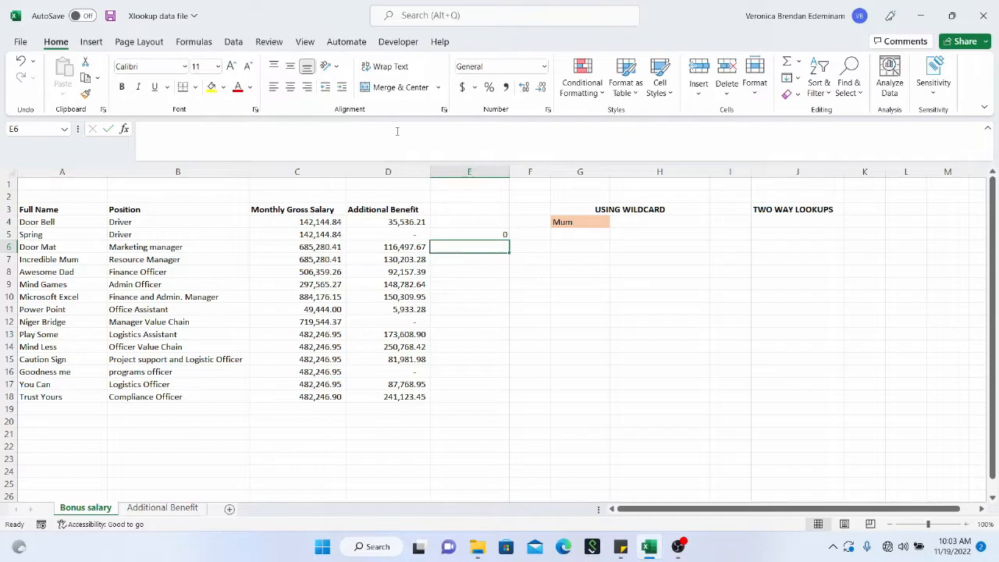
{"action": "left_click", "coordinate": [498, 234]}
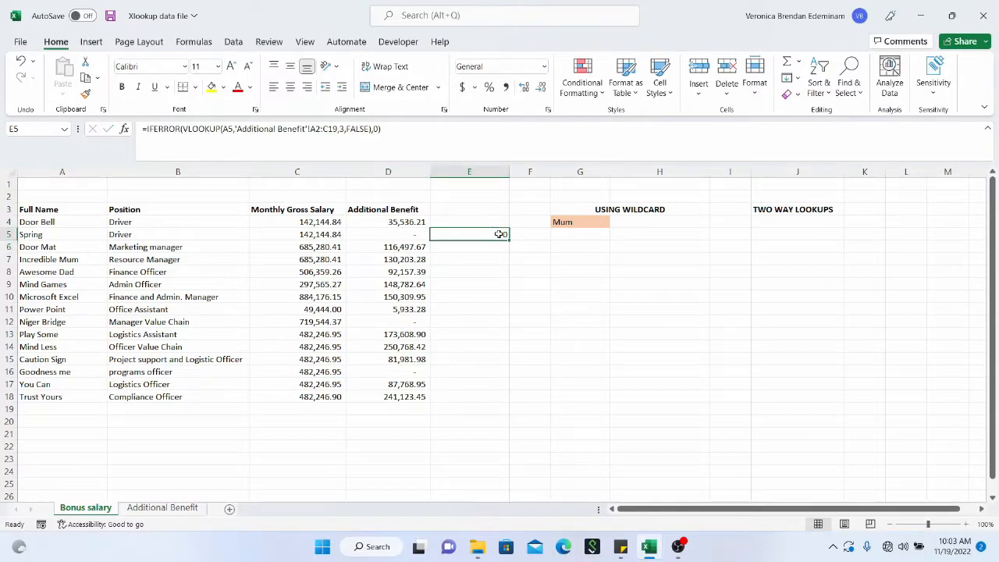
Compare D5's formula with the one in E5, and clear the comparison formula from E5.
{"action": "left_click", "coordinate": [400, 234]}
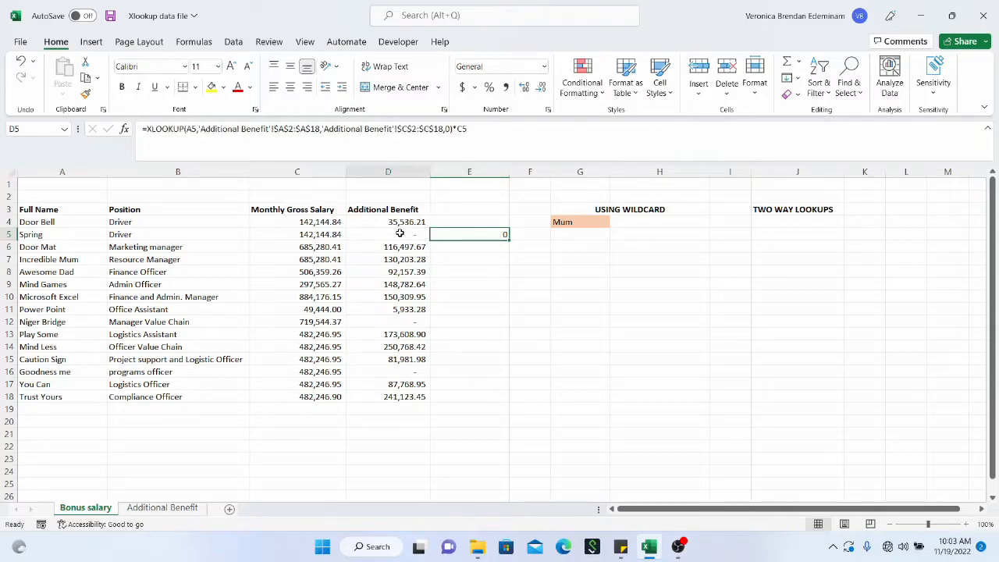
{"action": "left_click", "coordinate": [478, 232]}
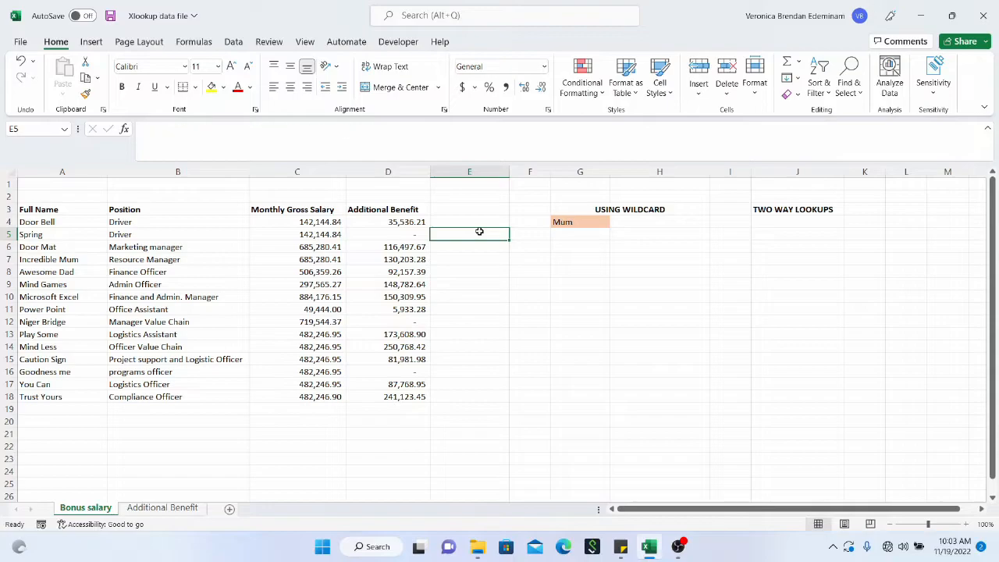
{"action": "left_click", "coordinate": [419, 234]}
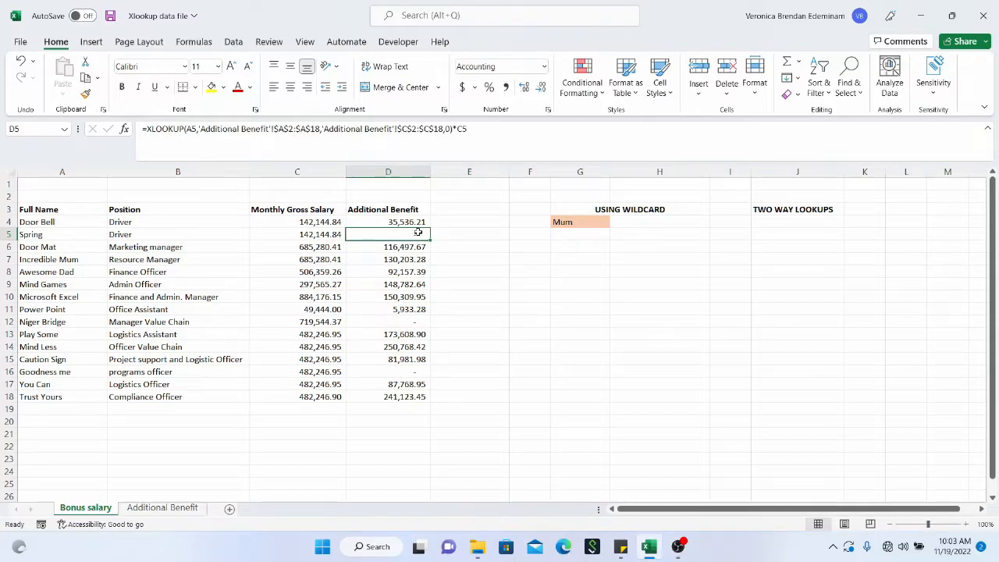
Begin an XLOOKUP in H4 with the wildcard lookup value "*"&G4.
{"action": "left_click", "coordinate": [680, 223]}
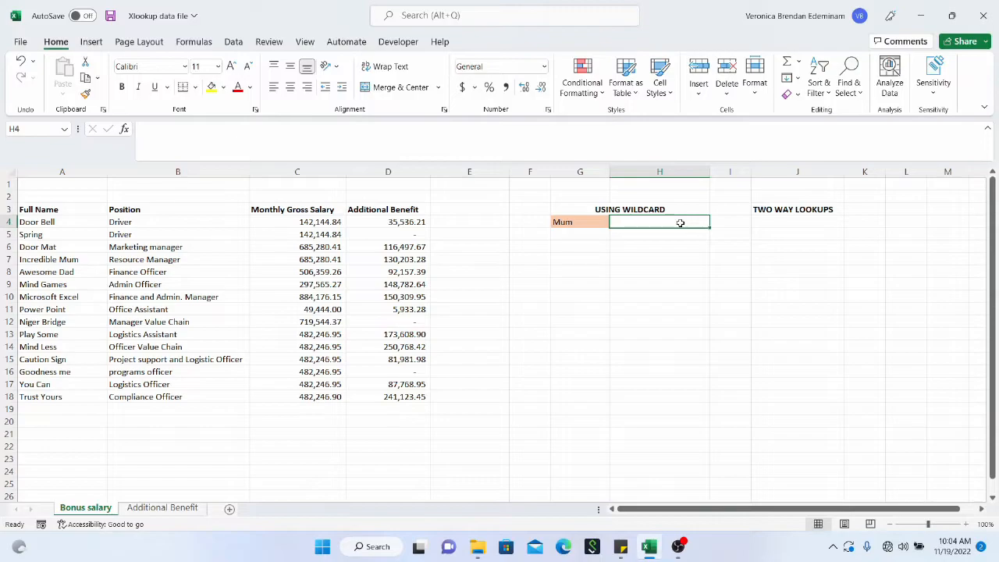
{"action": "type", "text": "=xlookup("}
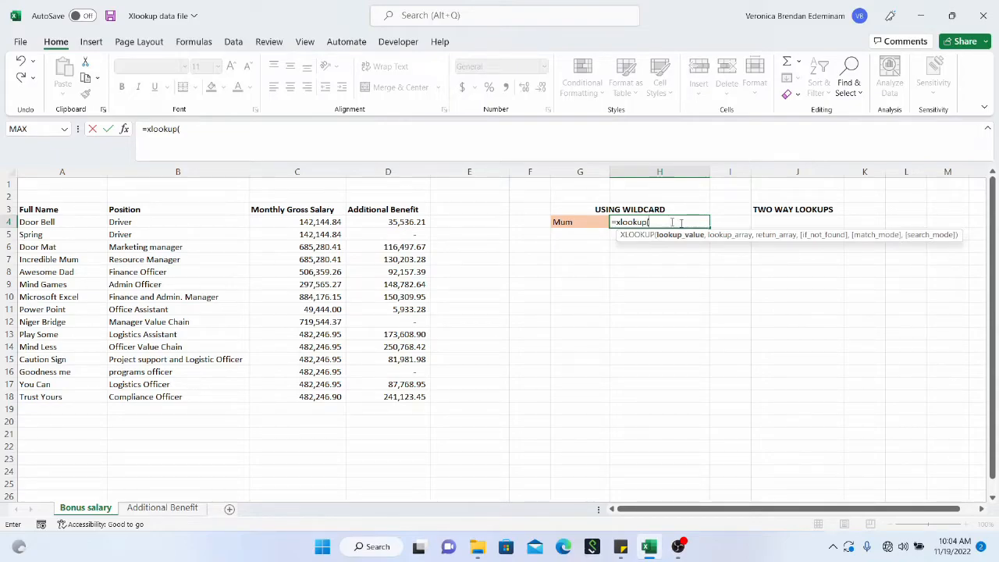
{"action": "left_click", "coordinate": [575, 223]}
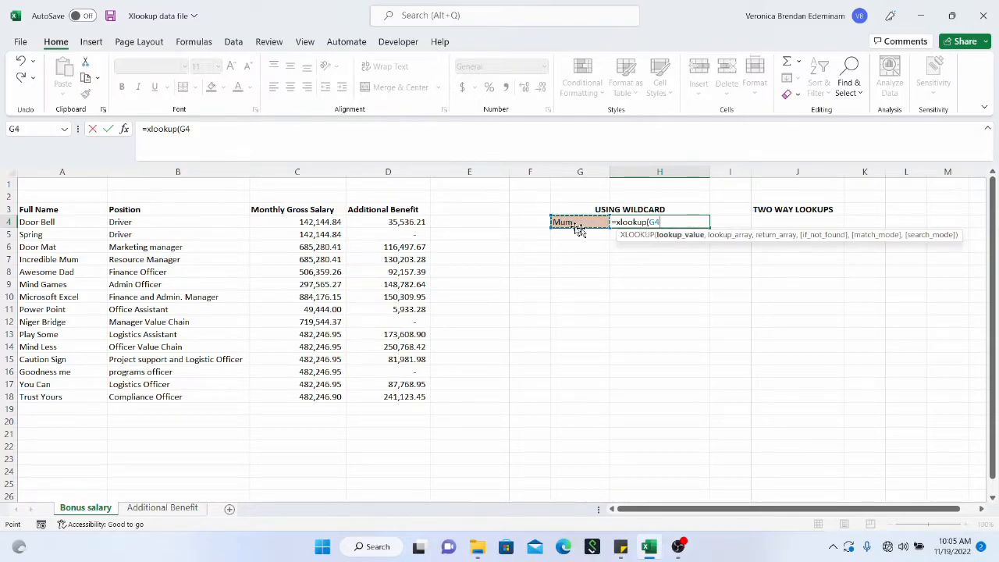
{"action": "left_click", "coordinate": [652, 222]}
{"action": "type", "text": "\""}
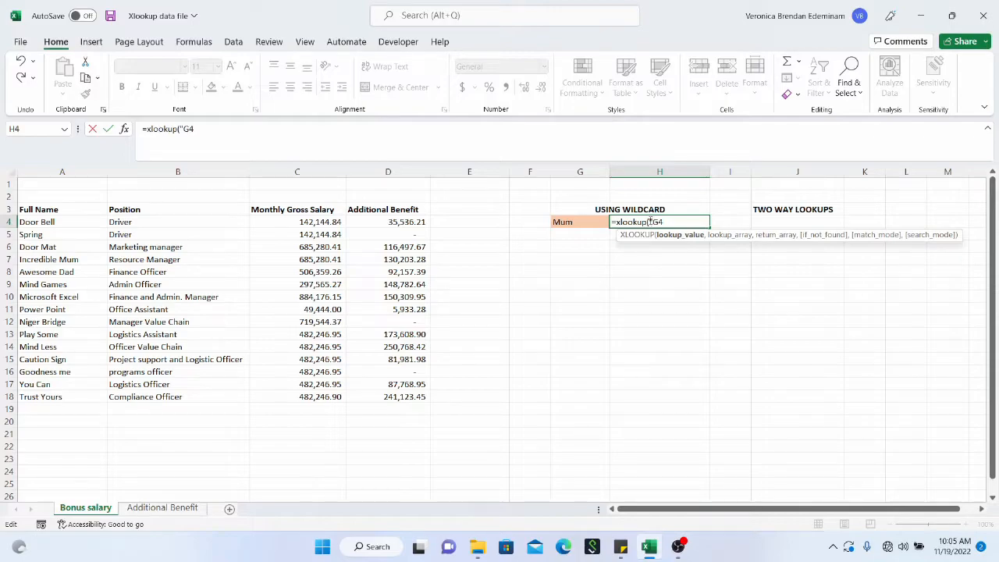
{"action": "type", "text": "*\"&"}
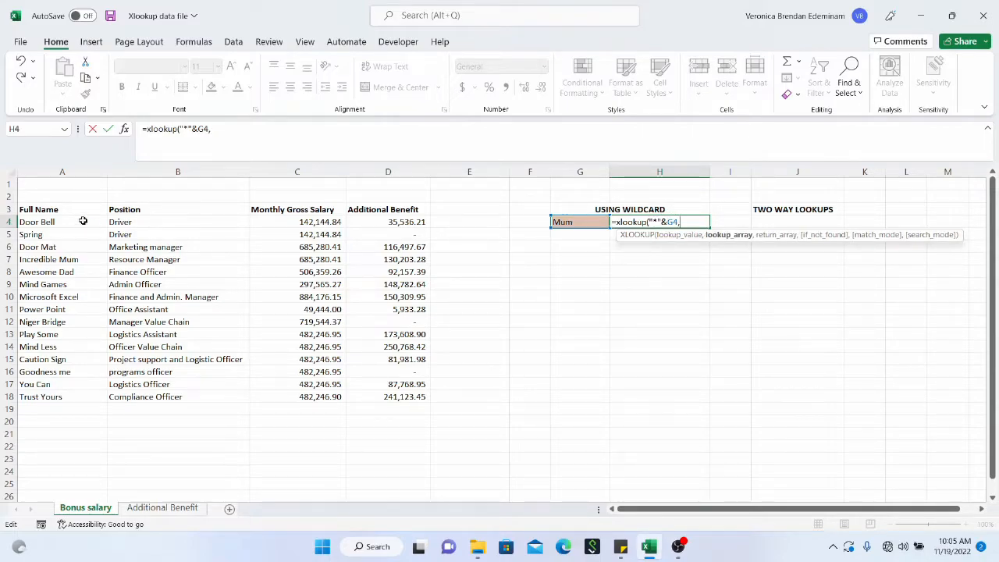
Set A4:A18 as both the lookup array and the return array of H4's XLOOKUP.
{"action": "left_click_drag", "start_coordinate": [79, 221], "coordinate": [62, 395]}
{"action": "type", "text": ","}
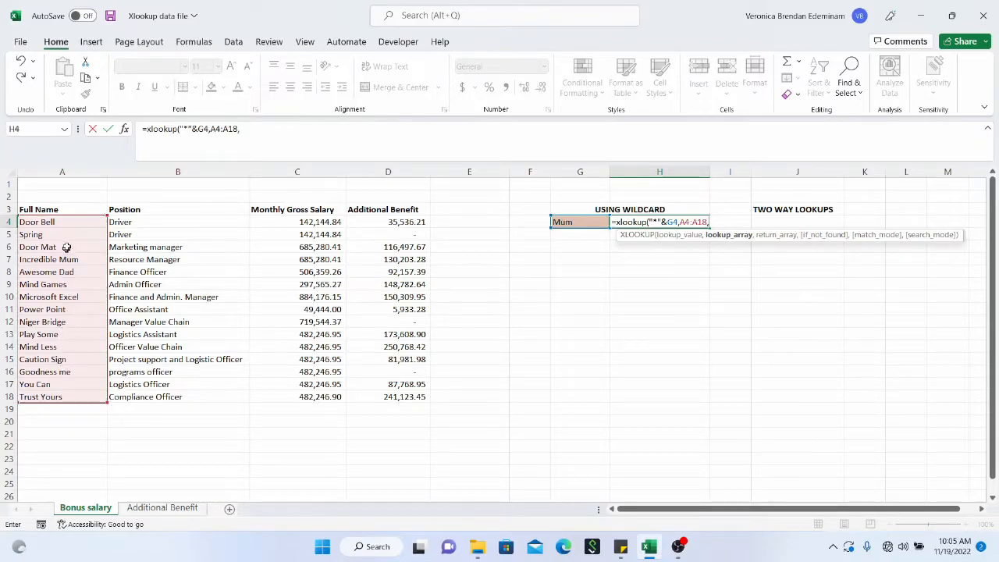
{"action": "left_click", "coordinate": [62, 222]}
{"action": "left_click_drag", "start_coordinate": [63, 222], "coordinate": [60, 395]}
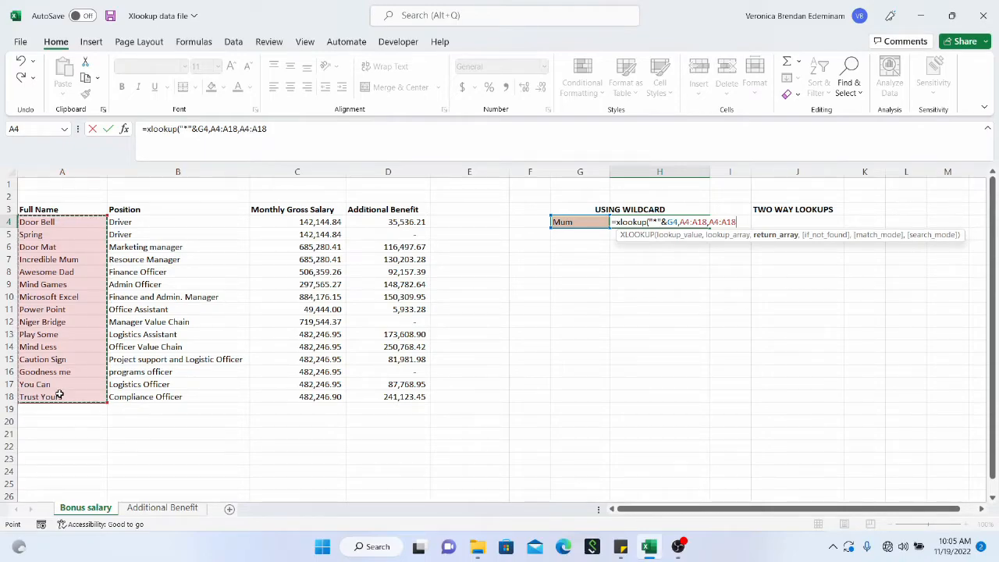
Leave if_not_found empty in H4's XLOOKUP and set the match mode to 2 - Wildcard character match.
{"action": "type", "text": ","}
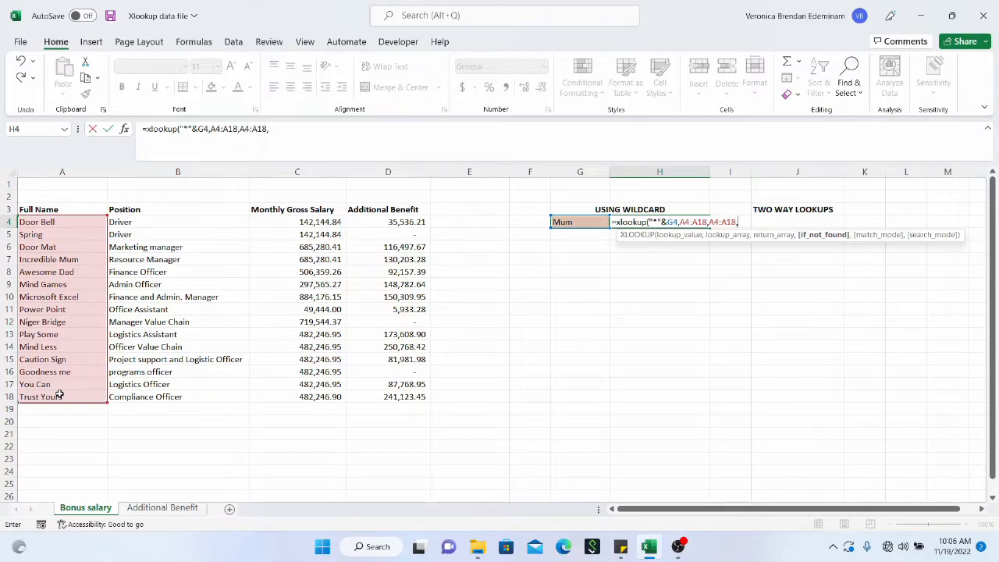
{"action": "type", "text": ","}
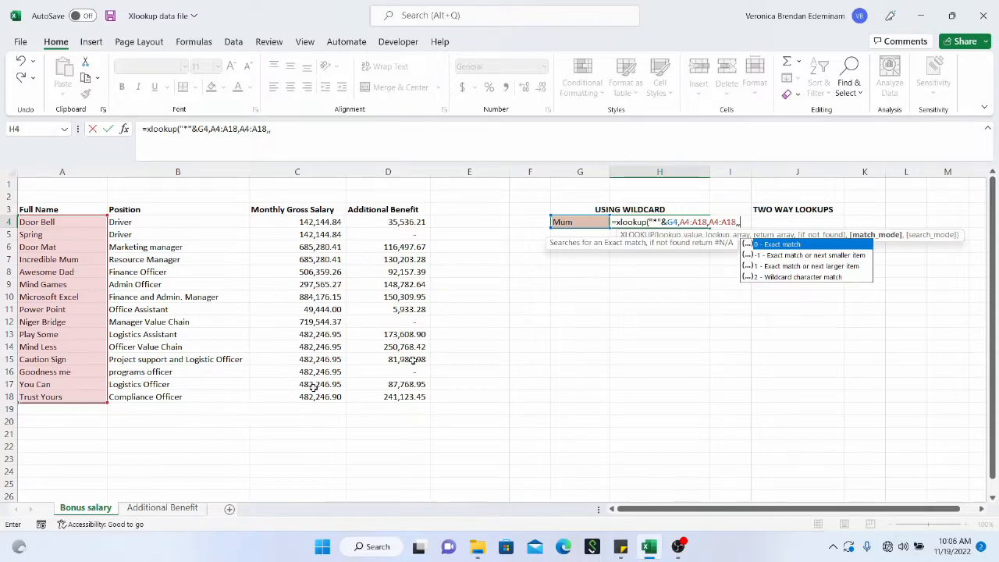
{"action": "double_click", "coordinate": [812, 278]}
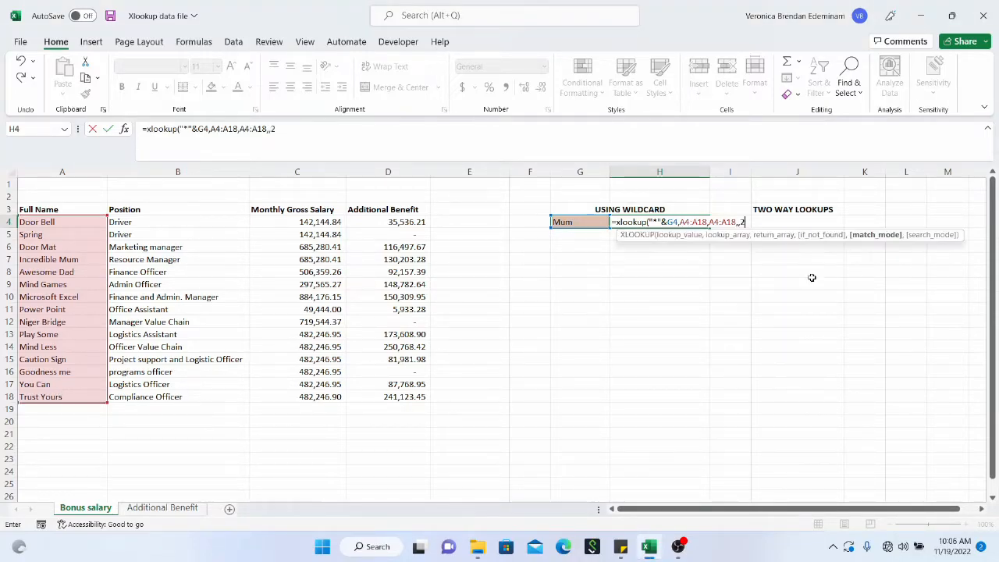
Complete H4's wildcard XLOOKUP formula and review it against the partial text in G4.
{"action": "type", "text": ")"}
{"action": "key", "text": "Return"}
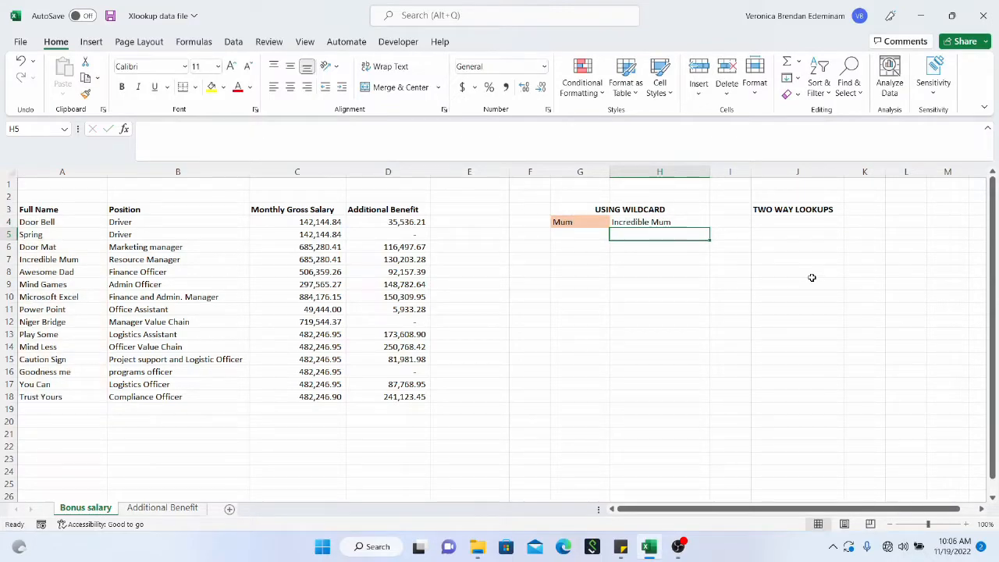
{"action": "left_click", "coordinate": [648, 222]}
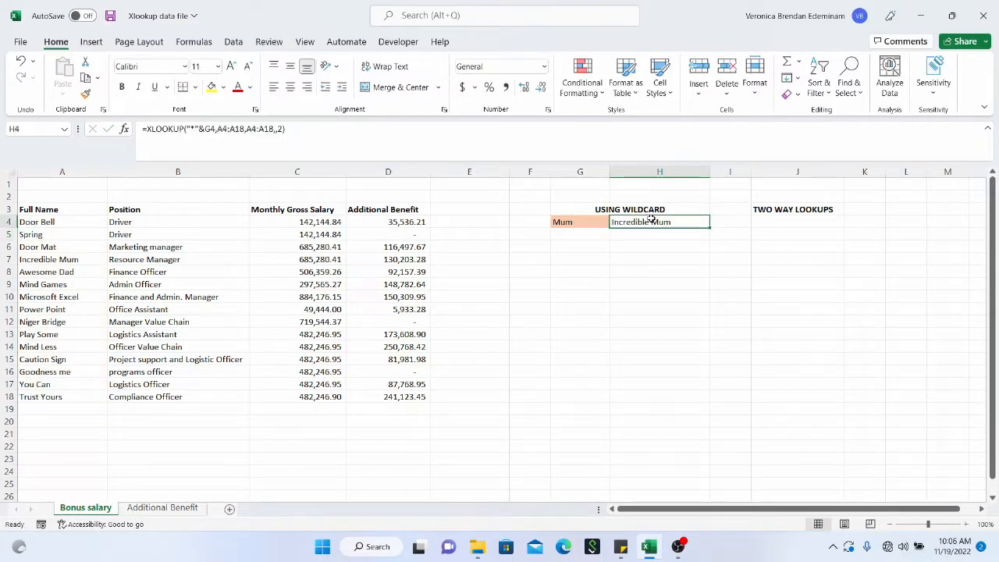
{"action": "left_click", "coordinate": [597, 223]}
{"action": "left_click", "coordinate": [637, 223]}
Set the partial lookup text in G4 to Dad and check H4's match against the name in A8.
{"action": "left_click", "coordinate": [562, 223]}
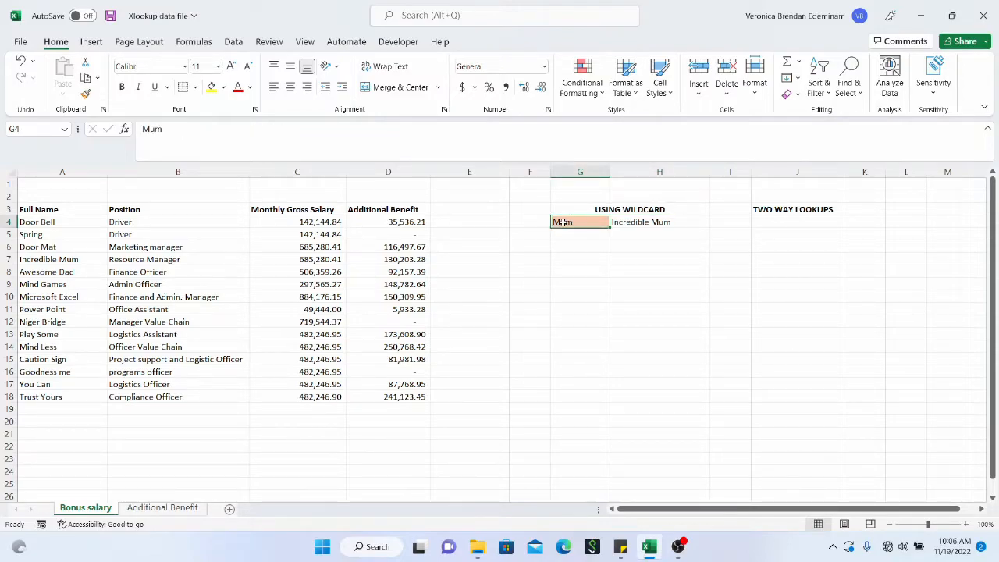
{"action": "type", "text": "Dad"}
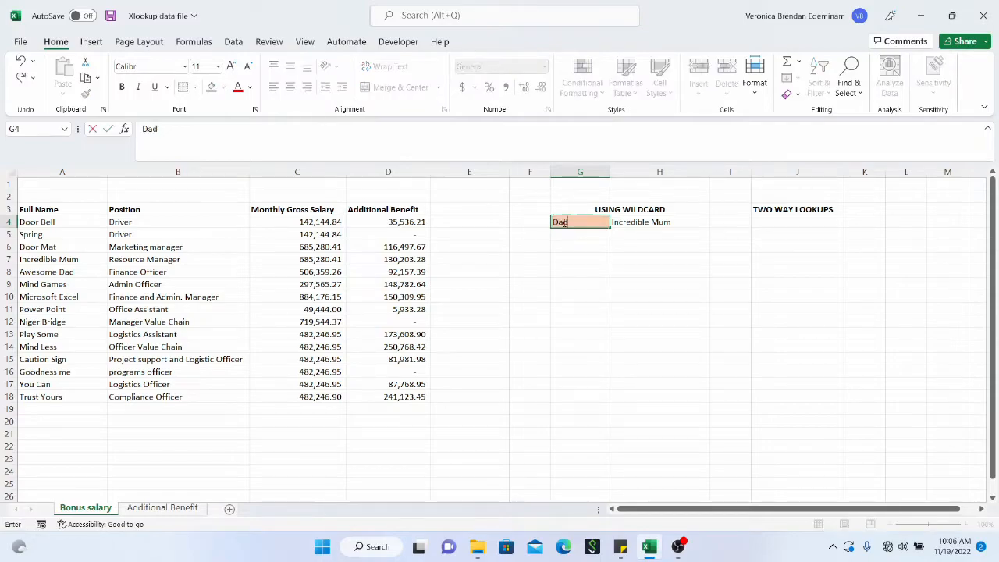
{"action": "key", "text": "Return"}
{"action": "left_click", "coordinate": [562, 222]}
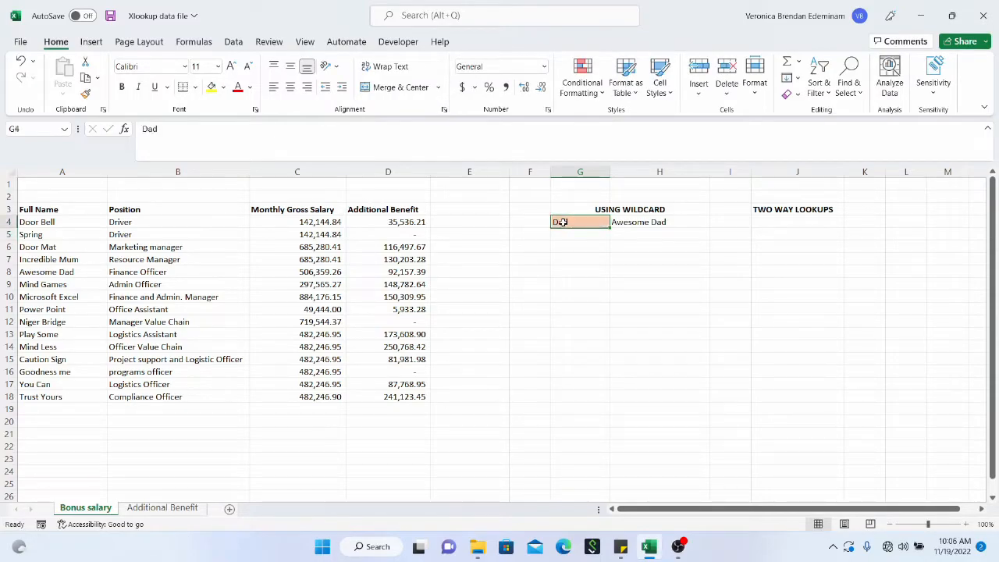
{"action": "left_click", "coordinate": [84, 272]}
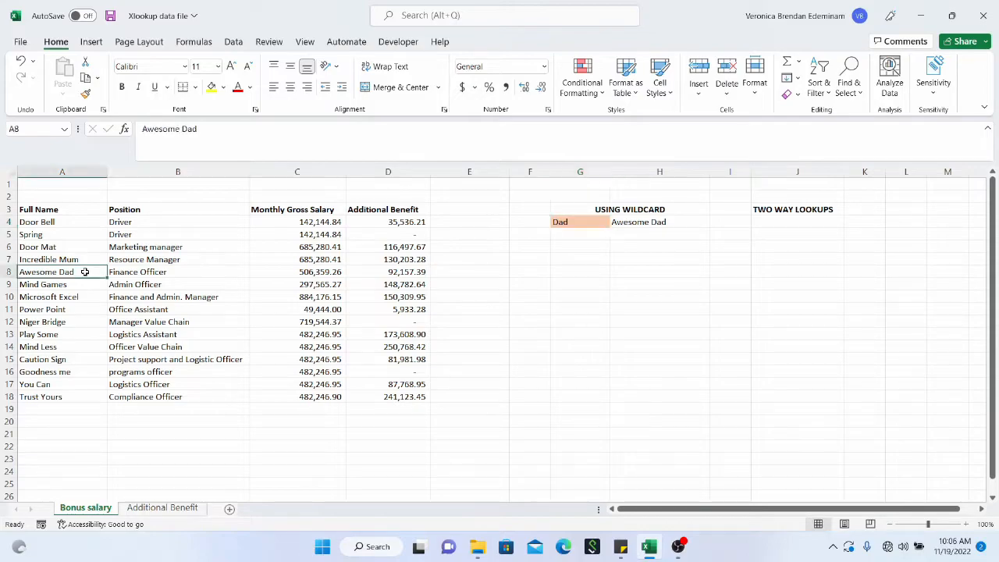
Review the Additional Benefit formulas in D4, D5 and D12, including D4's lookup value.
{"action": "left_click", "coordinate": [67, 235]}
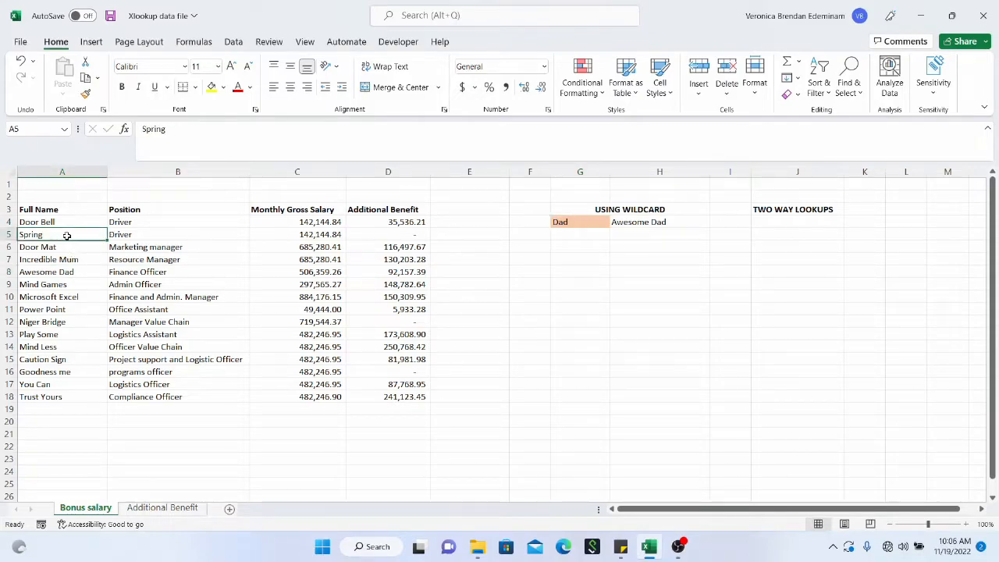
{"action": "left_click", "coordinate": [414, 223]}
{"action": "left_click", "coordinate": [413, 236]}
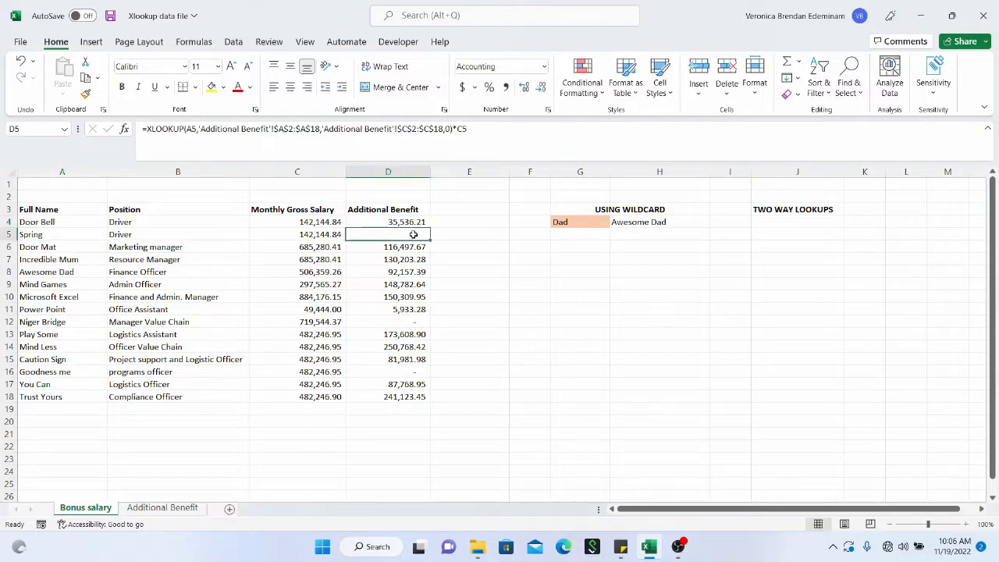
{"action": "left_click", "coordinate": [406, 322]}
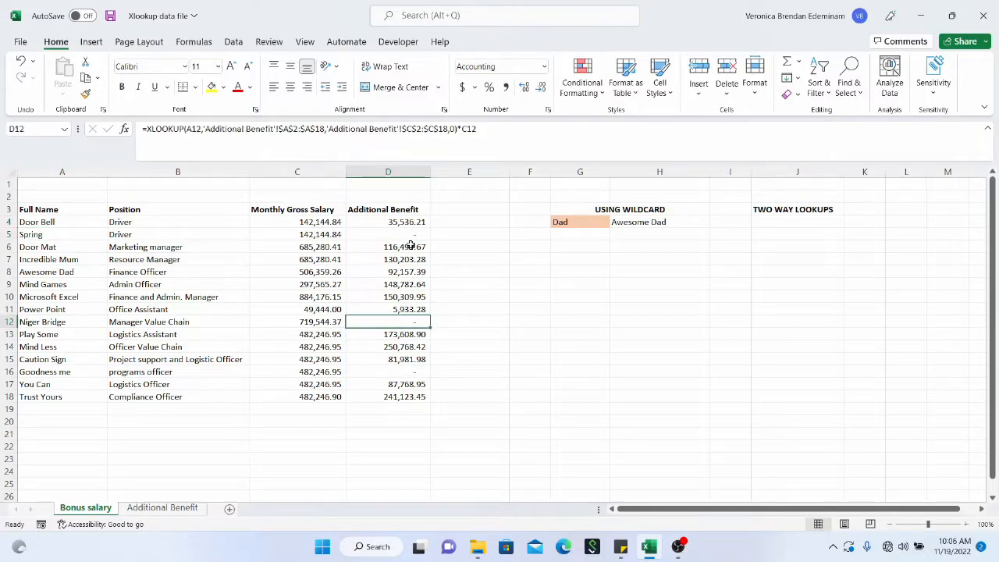
{"action": "left_click", "coordinate": [412, 234]}
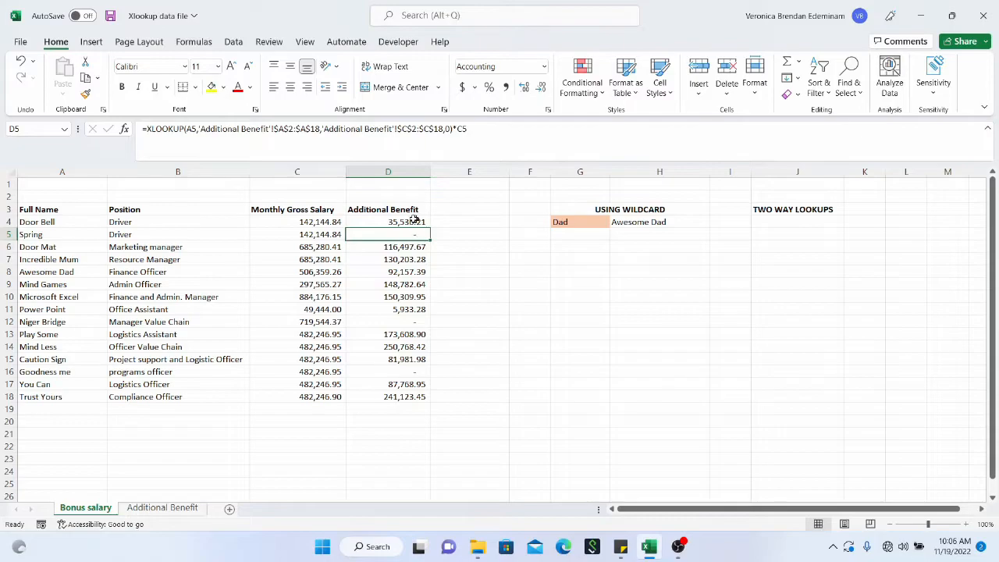
{"action": "left_click", "coordinate": [417, 224]}
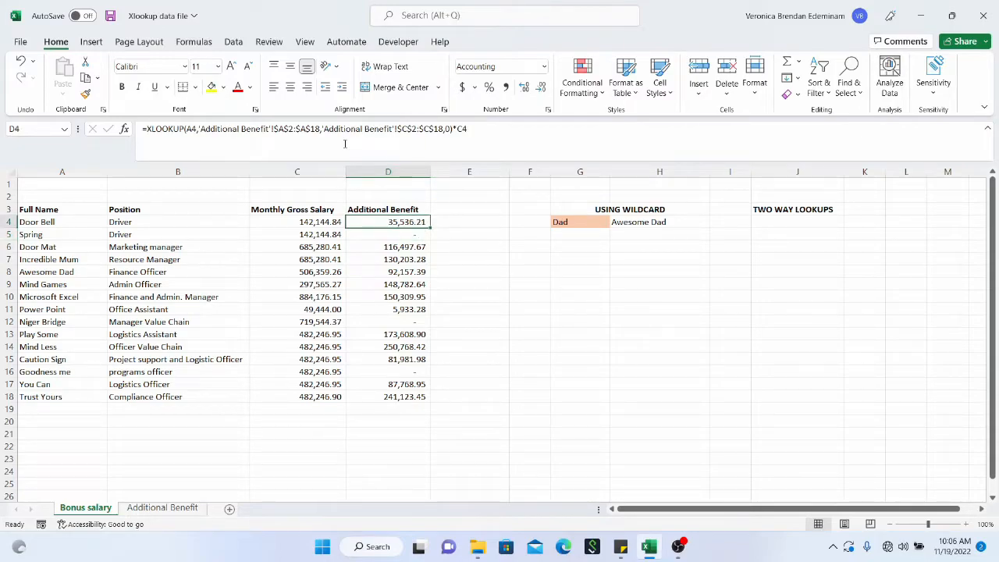
{"action": "left_click", "coordinate": [187, 130]}
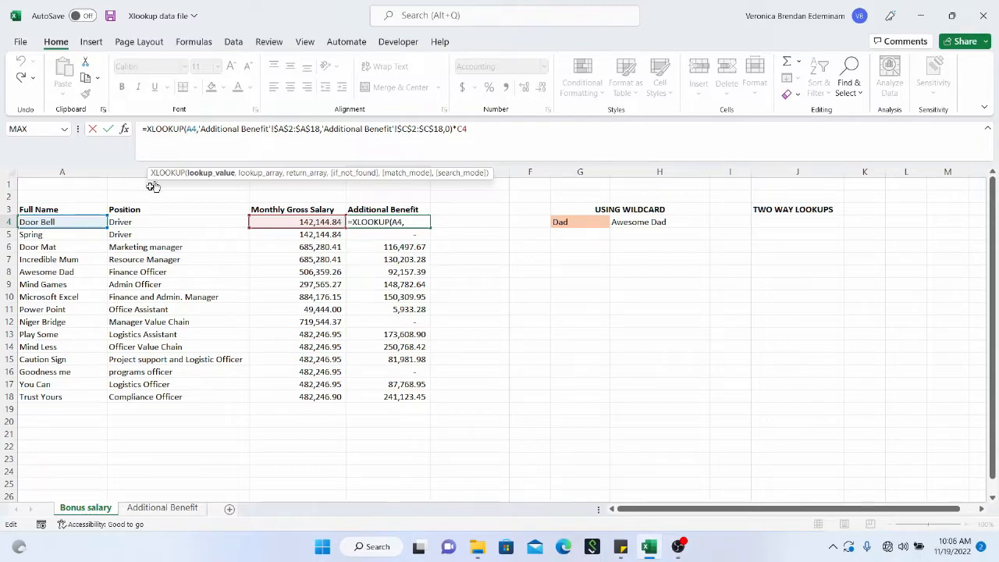
{"action": "key", "text": "Escape"}
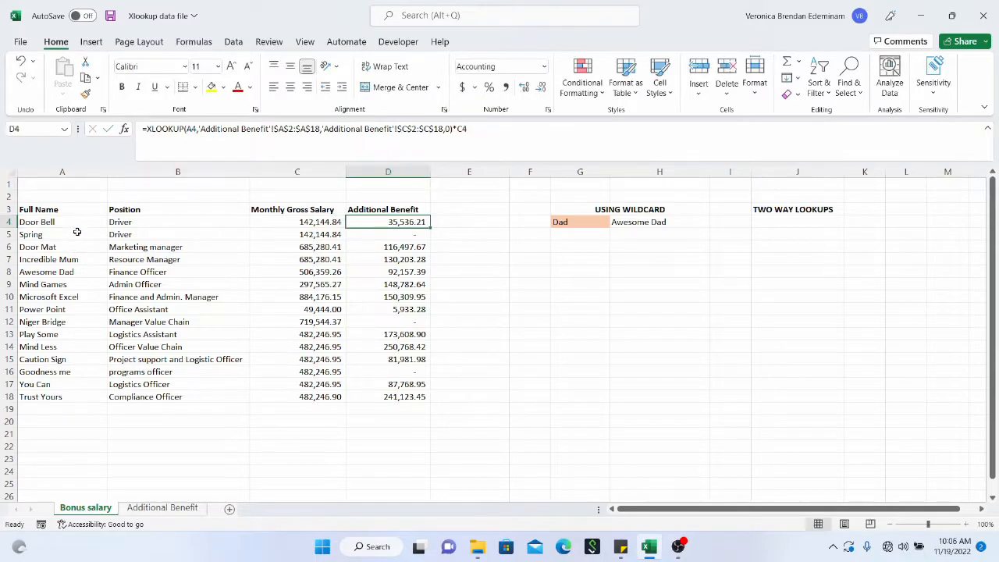
Compare the name in A5 of Bonus salary with the one in A3 of the Additional Benefit sheet.
{"action": "left_click", "coordinate": [77, 232]}
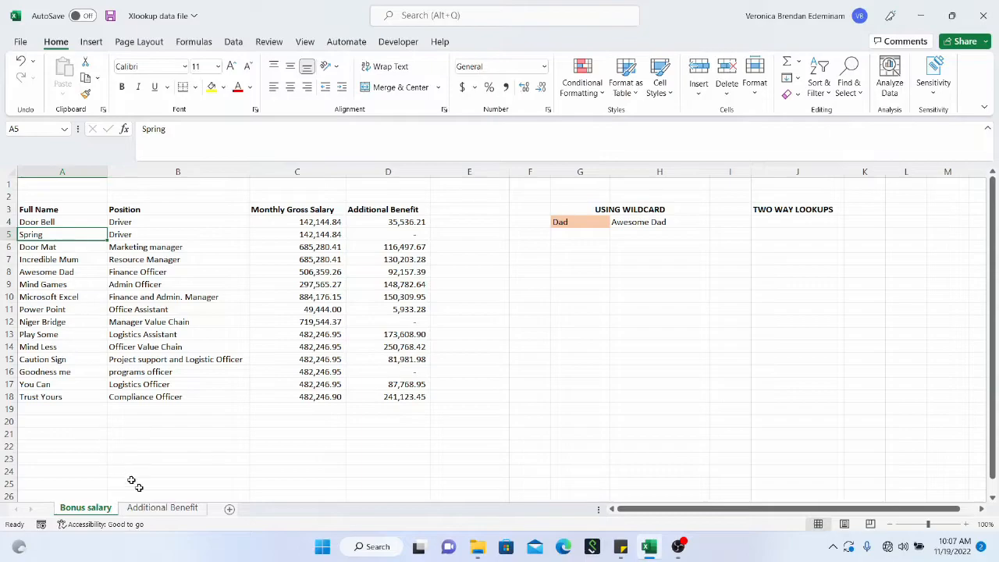
{"action": "left_click", "coordinate": [162, 507]}
{"action": "left_click", "coordinate": [75, 210]}
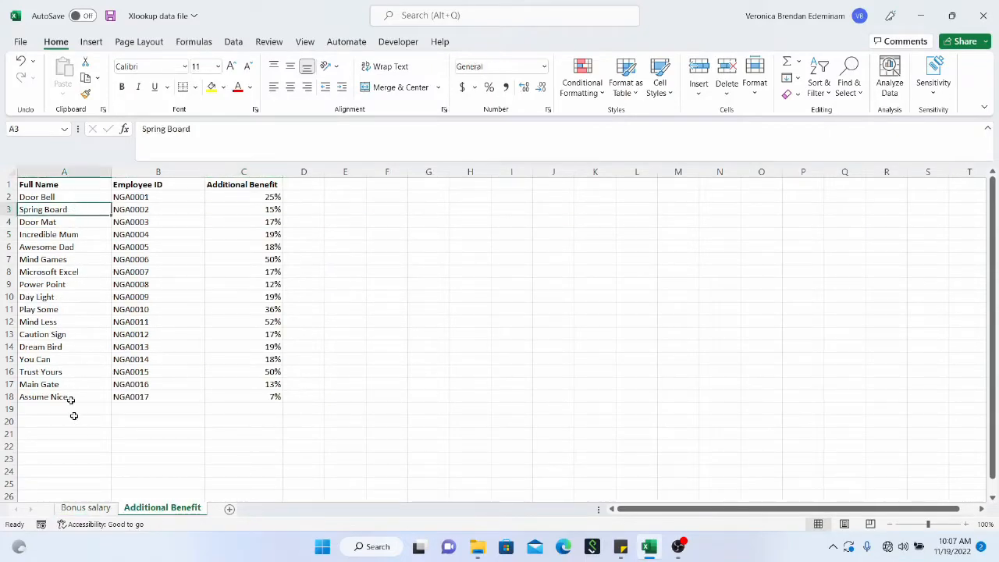
{"action": "left_click", "coordinate": [87, 508]}
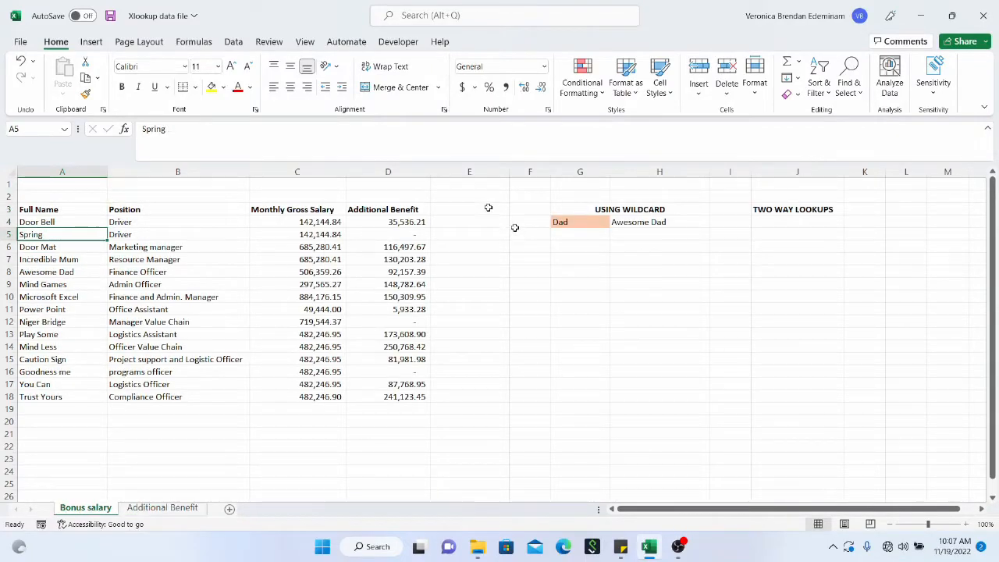
Append the wildcard &"*" to the lookup value A4 in D4's XLOOKUP formula.
{"action": "left_click", "coordinate": [406, 223]}
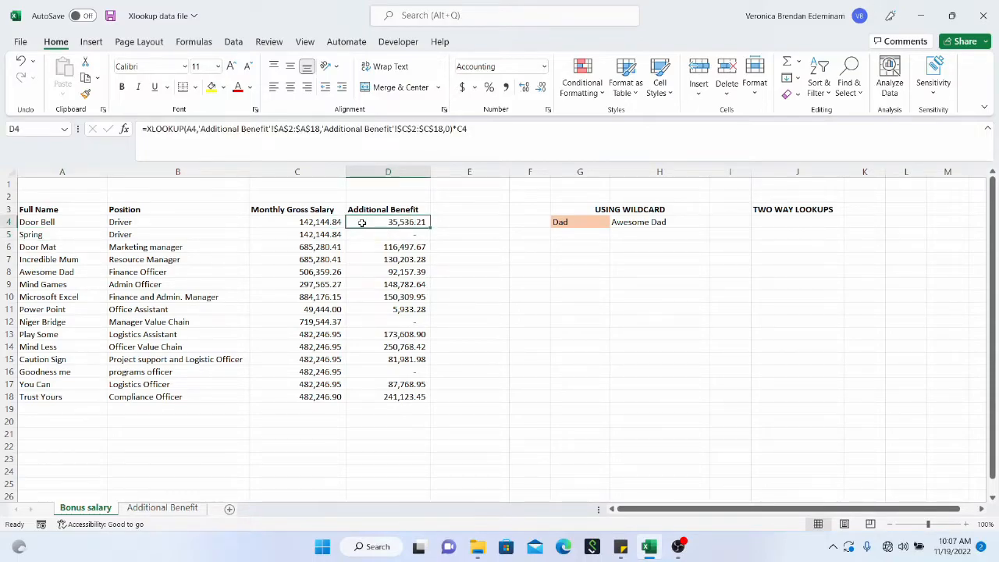
{"action": "left_click", "coordinate": [196, 129]}
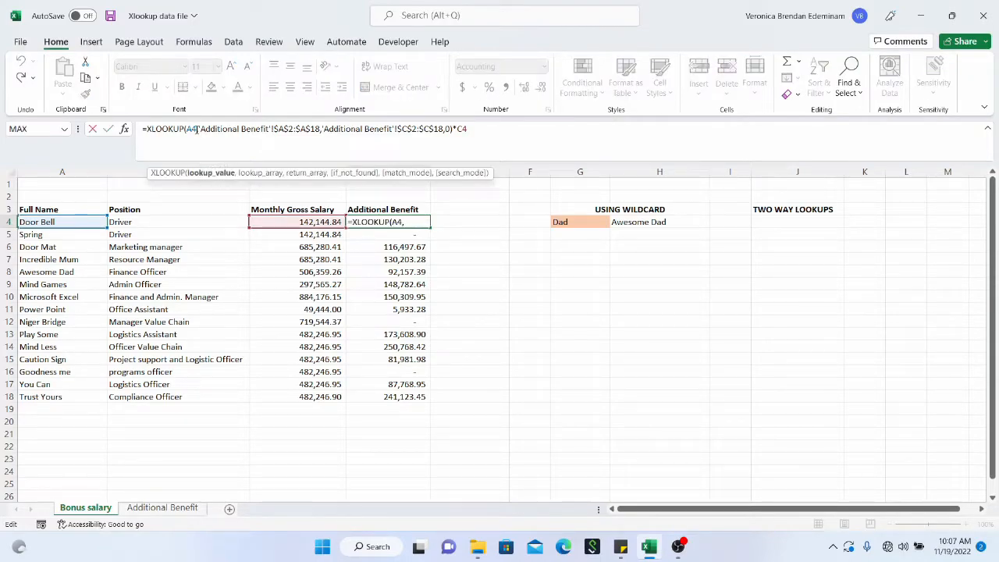
{"action": "type", "text": "&"}
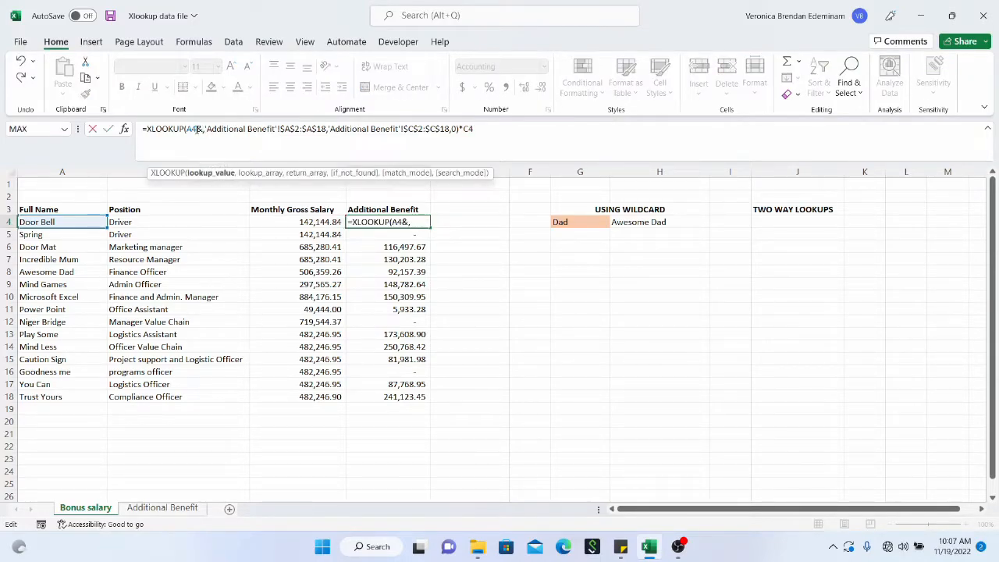
{"action": "type", "text": "\"\""}
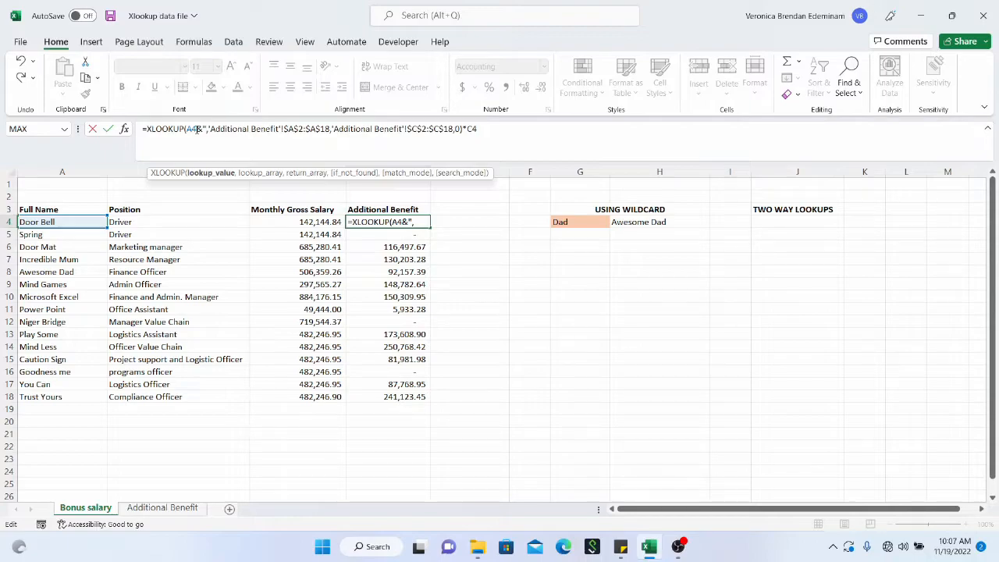
{"action": "type", "text": "*"}
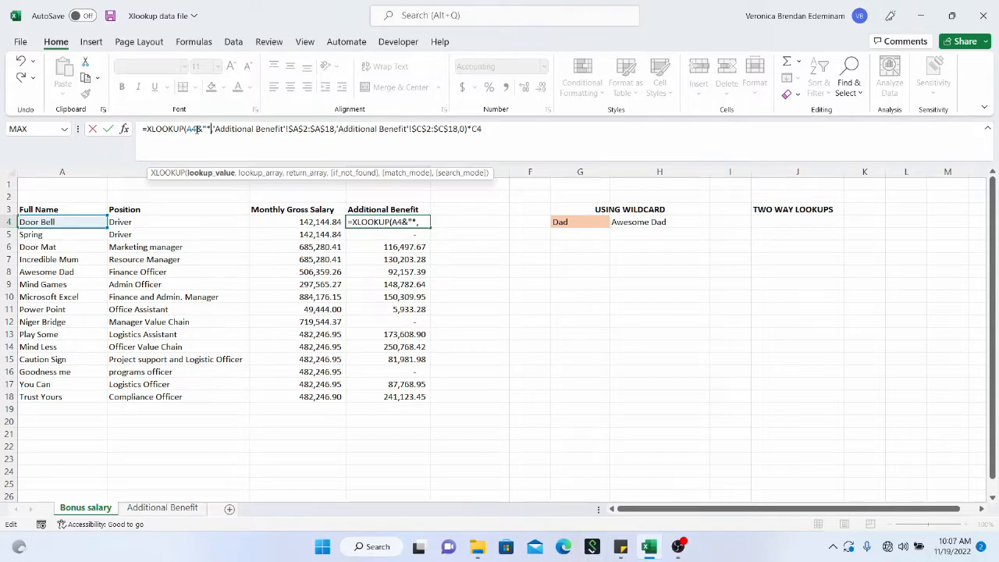
{"action": "type", "text": ","}
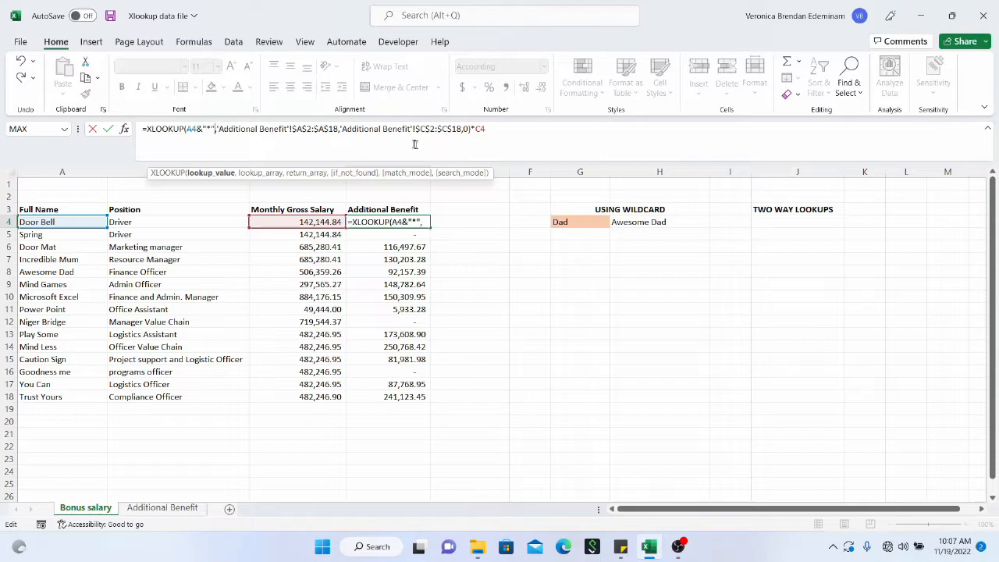
Add match mode 2 - Wildcard character match after the if_not_found value in D4's XLOOKUP and commit the formula.
{"action": "left_click", "coordinate": [471, 141]}
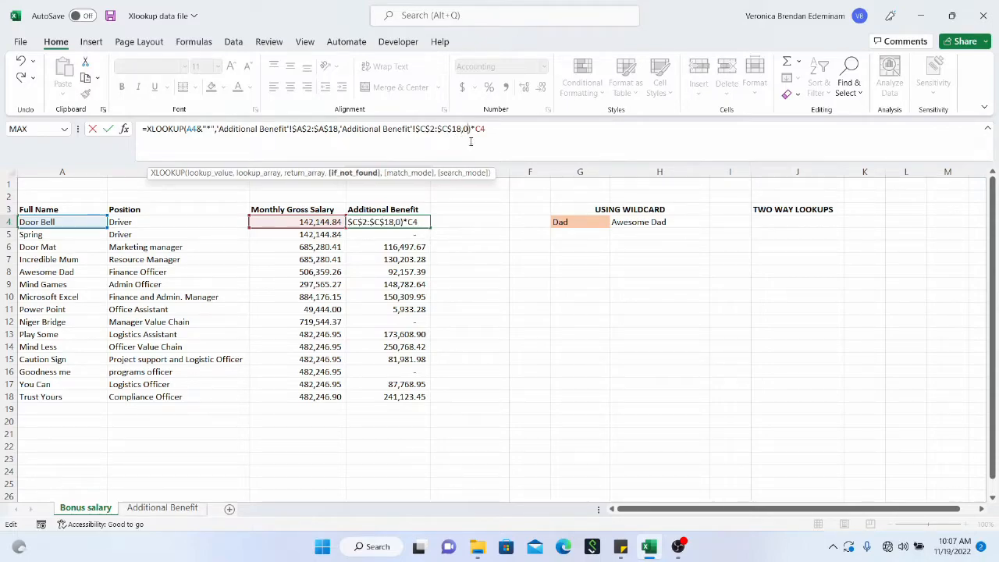
{"action": "type", "text": ","}
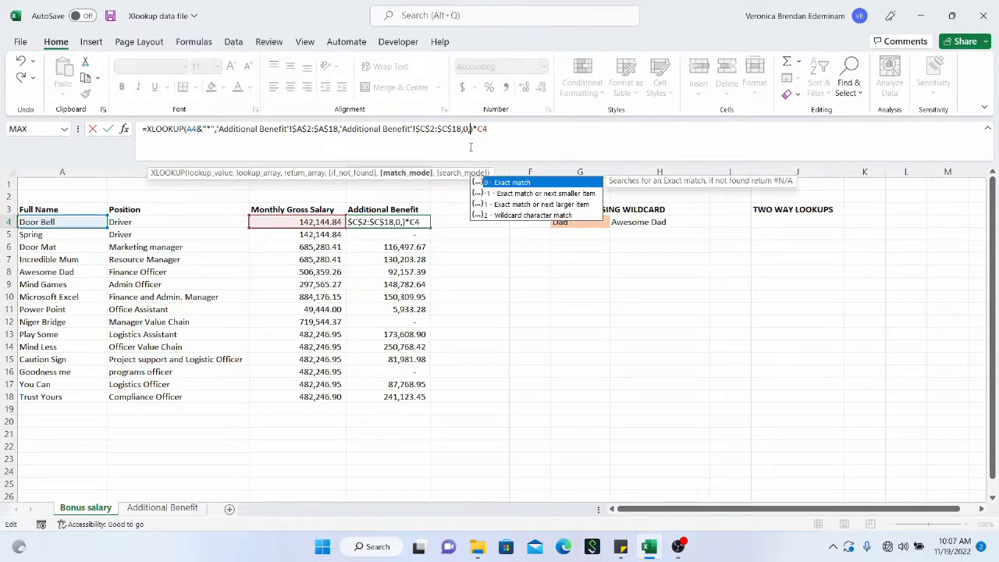
{"action": "double_click", "coordinate": [521, 216]}
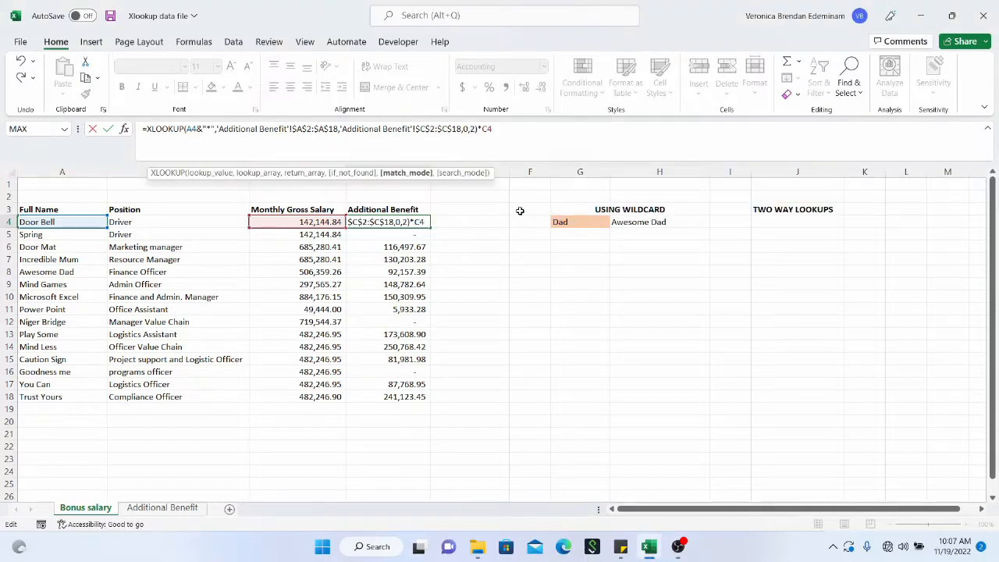
{"action": "key", "text": "Return"}
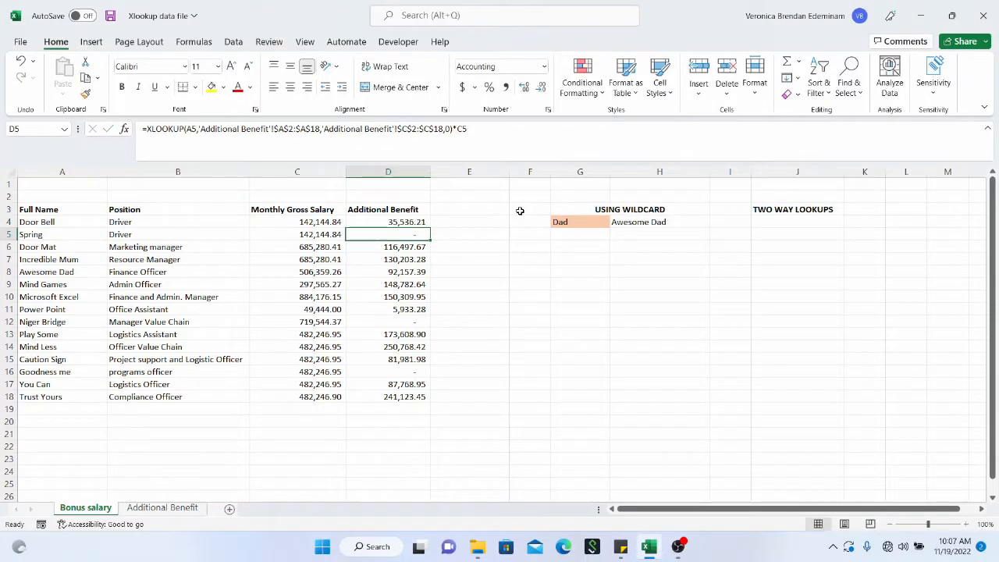
Fill D4's wildcard XLOOKUP formula down the Additional Benefit column through D18.
{"action": "left_click", "coordinate": [418, 222]}
{"action": "left_click_drag", "start_coordinate": [429, 228], "coordinate": [408, 400]}
{"action": "left_click", "coordinate": [425, 235]}
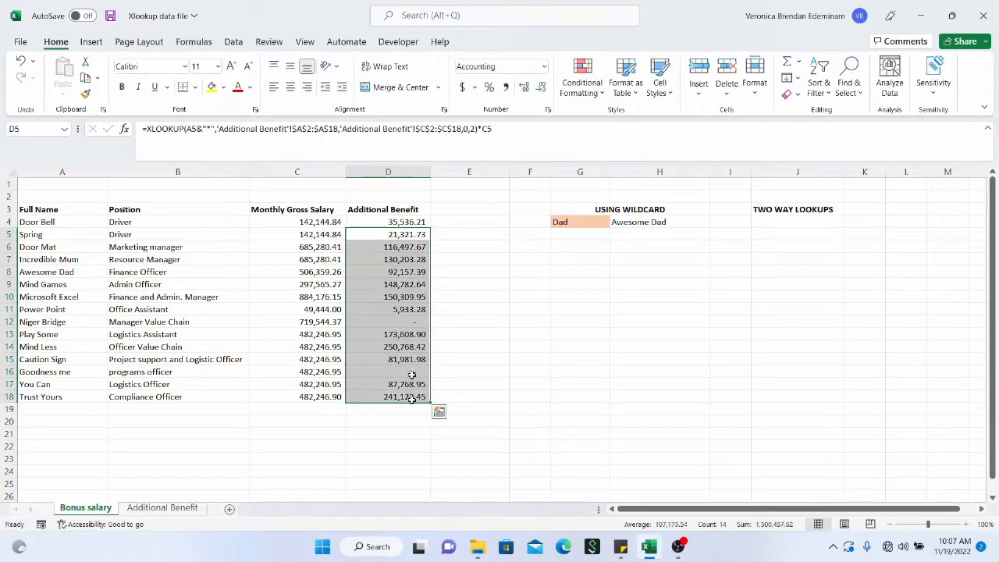
Examine the names and benefit formulas in rows 12 and 16, and compare them with those in D4 and D5.
{"action": "left_click", "coordinate": [412, 320]}
{"action": "left_click", "coordinate": [407, 369]}
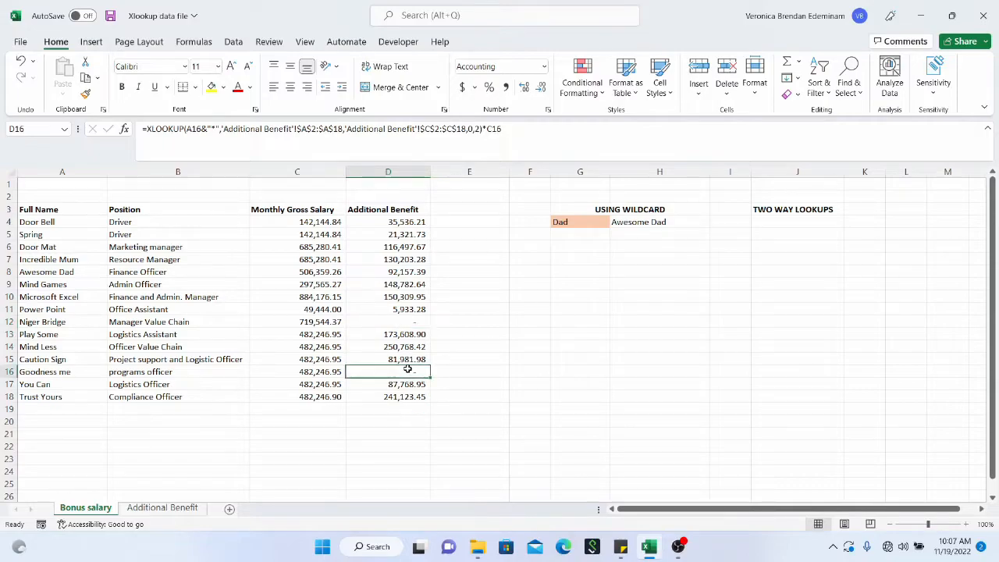
{"action": "left_click", "coordinate": [43, 321]}
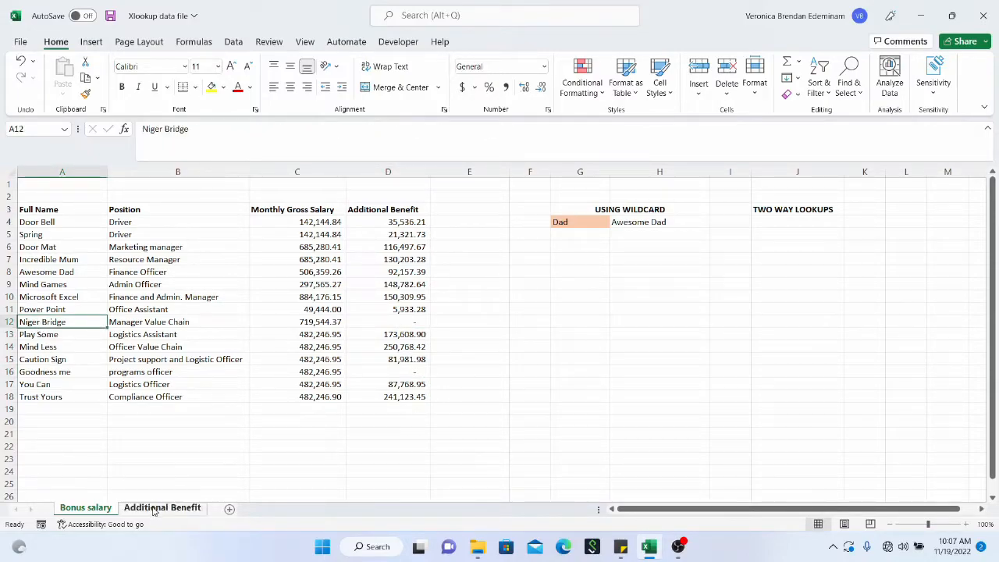
{"action": "left_click", "coordinate": [67, 374]}
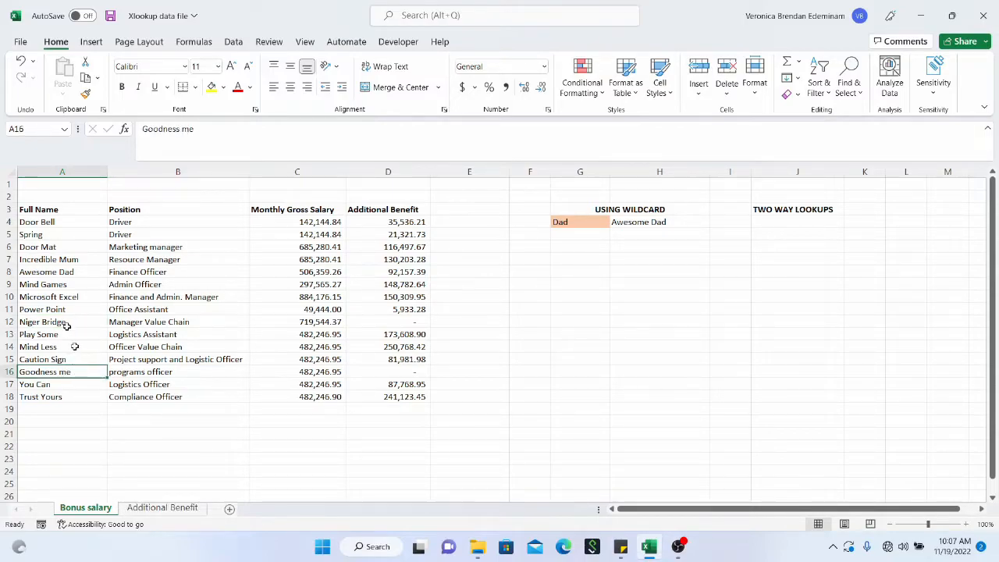
{"action": "left_click", "coordinate": [416, 323]}
{"action": "left_click", "coordinate": [416, 373]}
{"action": "left_click", "coordinate": [398, 223]}
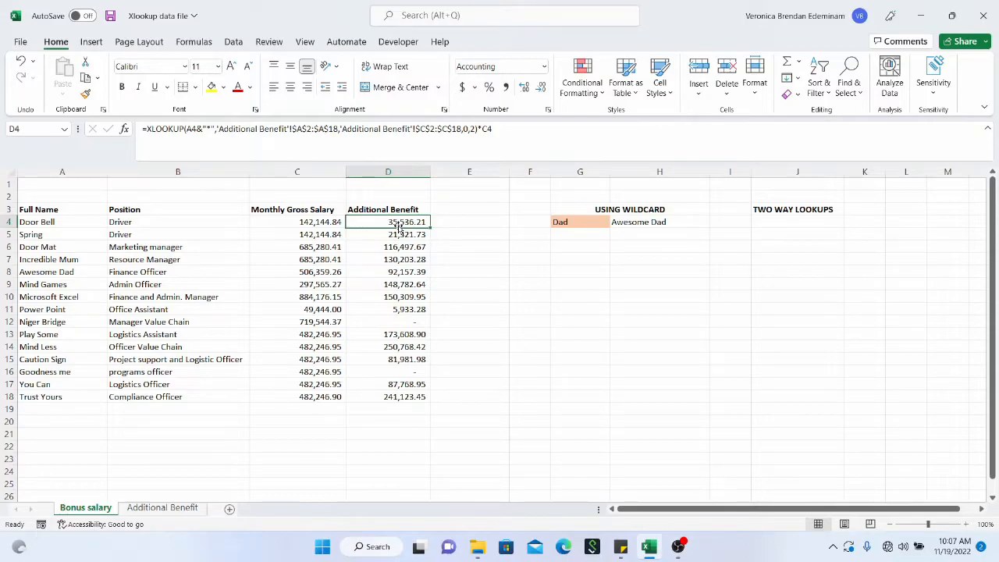
{"action": "left_click", "coordinate": [418, 235]}
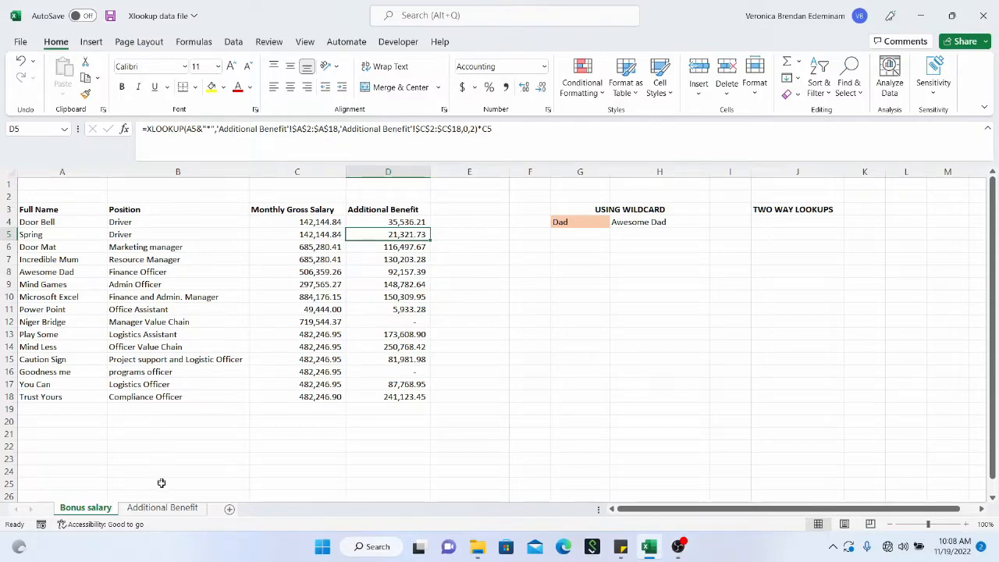
On the Additional Benefit sheet, enter =TRANSPOSE(A1:C18) in A22 to create a horizontal copy of the benefit table.
{"action": "left_click", "coordinate": [172, 508]}
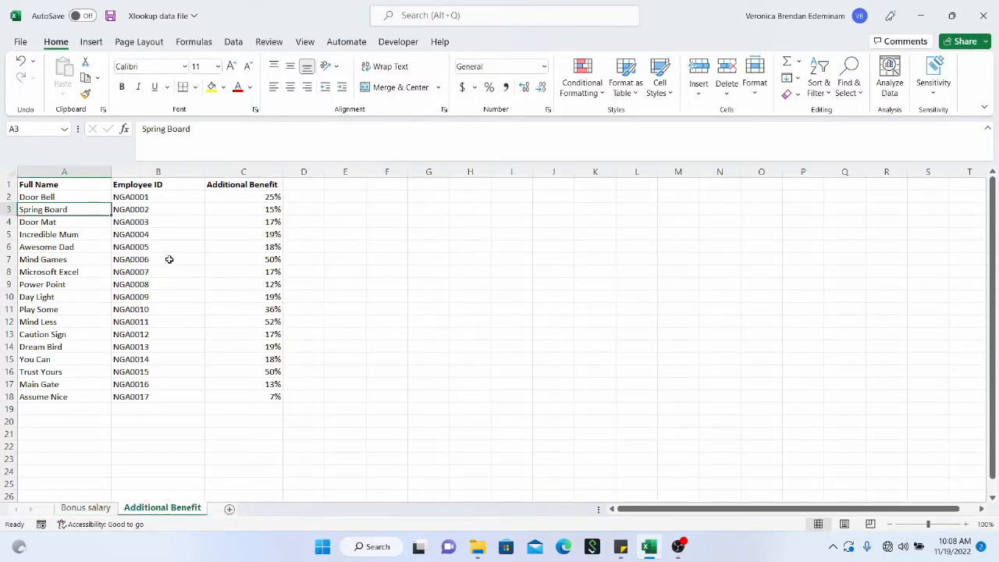
{"action": "left_click", "coordinate": [70, 434]}
{"action": "left_click_drag", "start_coordinate": [57, 186], "coordinate": [237, 402]}
{"action": "left_click", "coordinate": [60, 448]}
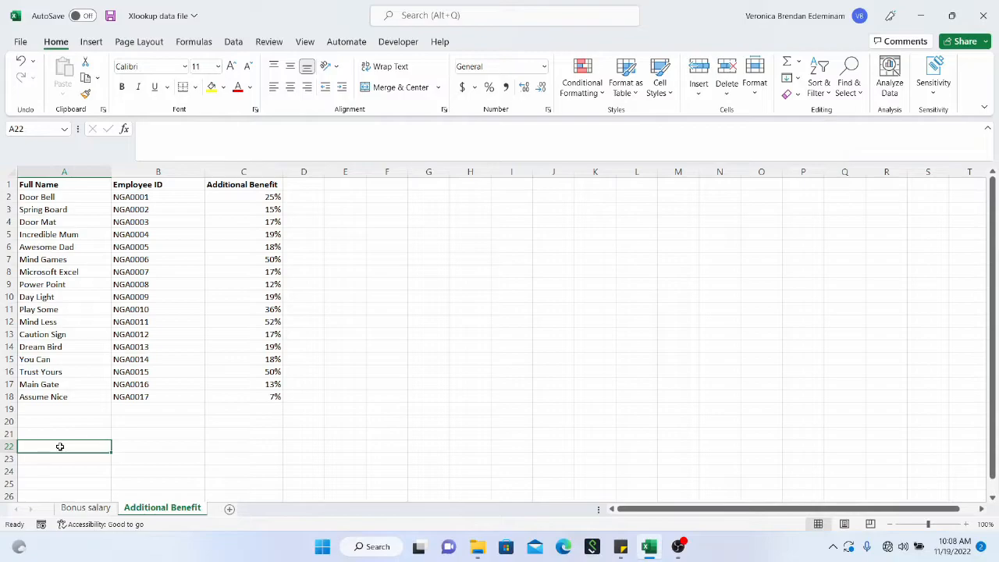
{"action": "type", "text": "=tr"}
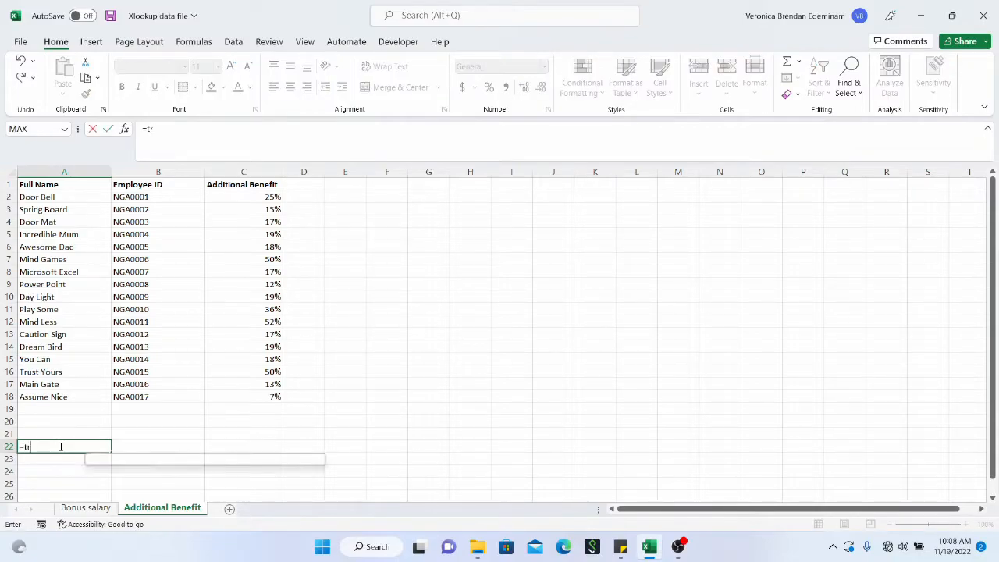
{"action": "type", "text": "anspose("}
{"action": "left_click_drag", "start_coordinate": [24, 185], "coordinate": [264, 392]}
{"action": "key", "text": "Return"}
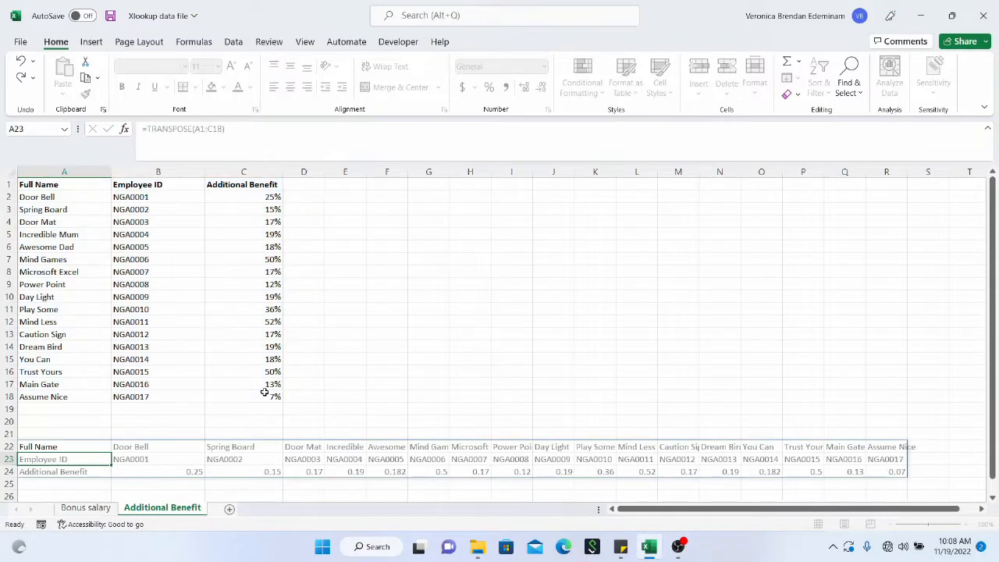
Format the transposed Additional Benefit values in B24:R24 as percentages.
{"action": "scroll", "coordinate": [312, 351], "scroll_direction": "down", "scroll_amount": 2}
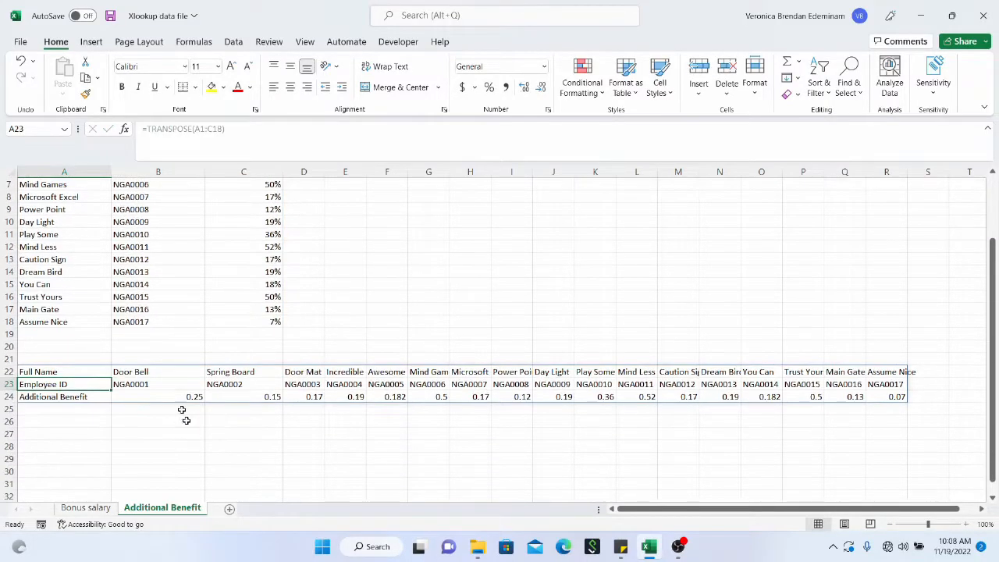
{"action": "left_click_drag", "start_coordinate": [167, 398], "coordinate": [903, 400]}
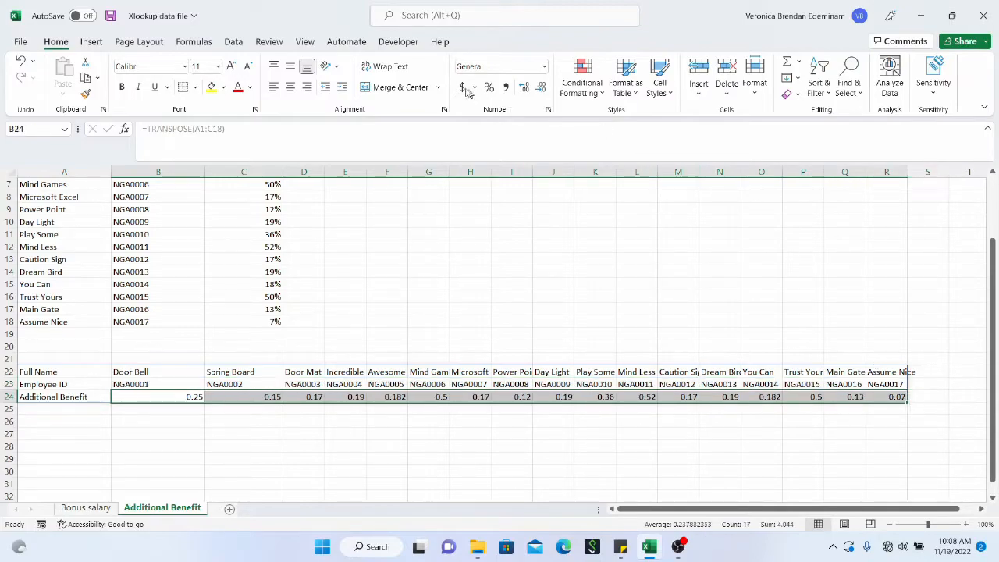
{"action": "left_click", "coordinate": [489, 88]}
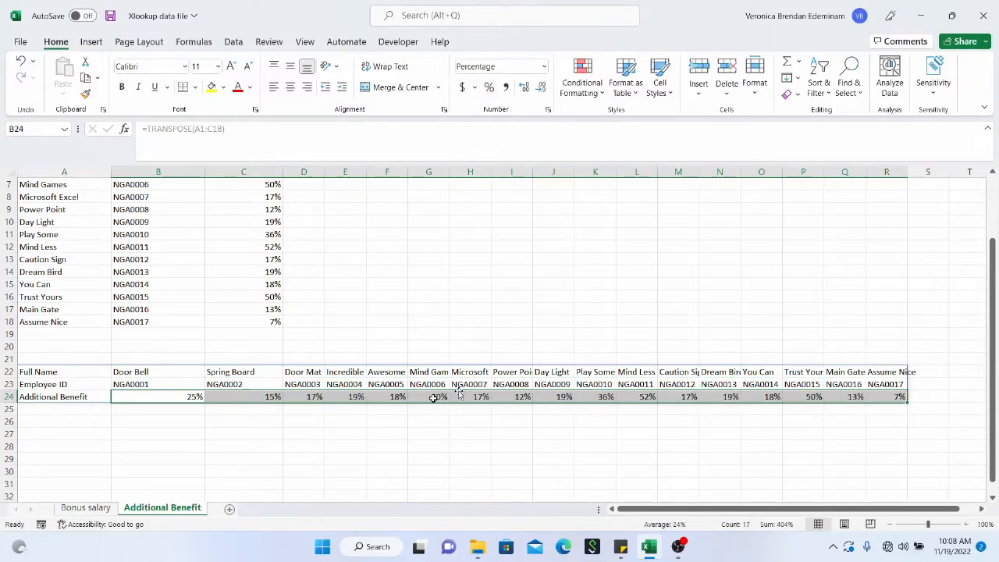
{"action": "left_click", "coordinate": [199, 411]}
{"action": "scroll", "coordinate": [179, 423], "scroll_direction": "up", "scroll_amount": 2}
{"action": "scroll", "coordinate": [157, 427], "scroll_direction": "down", "scroll_amount": 1}
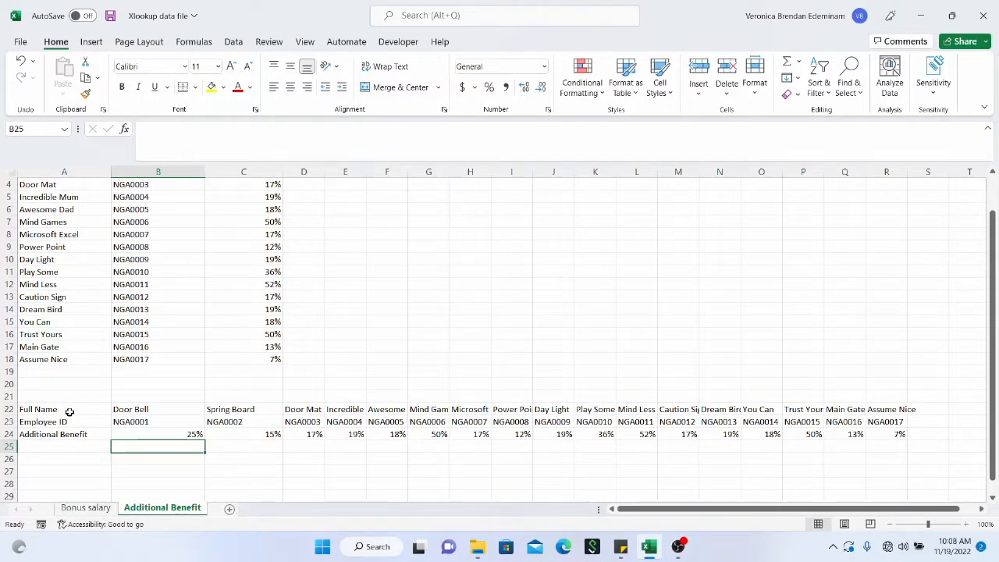
In E4 of the Bonus salary sheet, start an XLOOKUP of A4 with the transposed names 'Additional Benefit'!B22:R22 as lookup array.
{"action": "left_click", "coordinate": [86, 507]}
{"action": "left_click", "coordinate": [456, 223]}
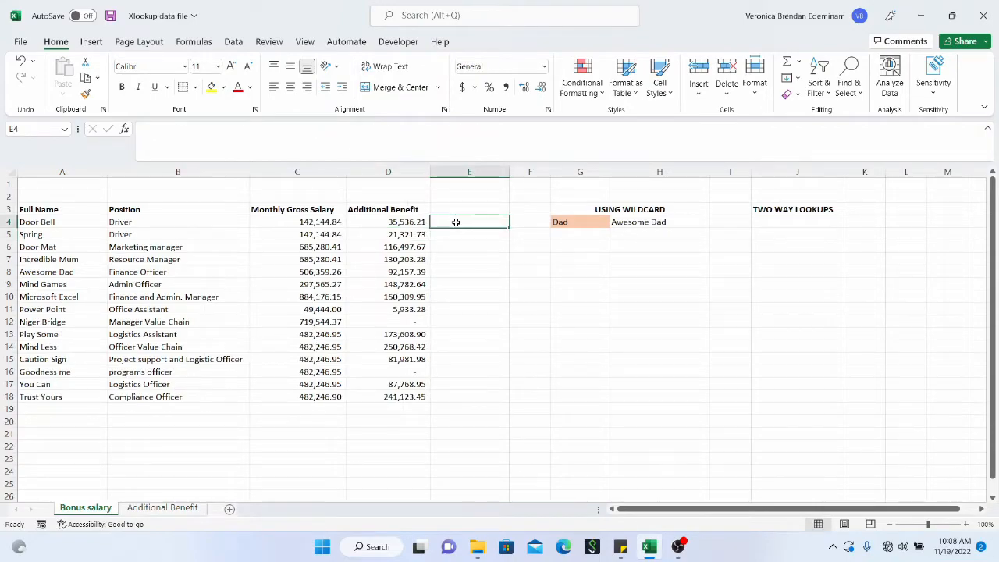
{"action": "type", "text": "=xlookup("}
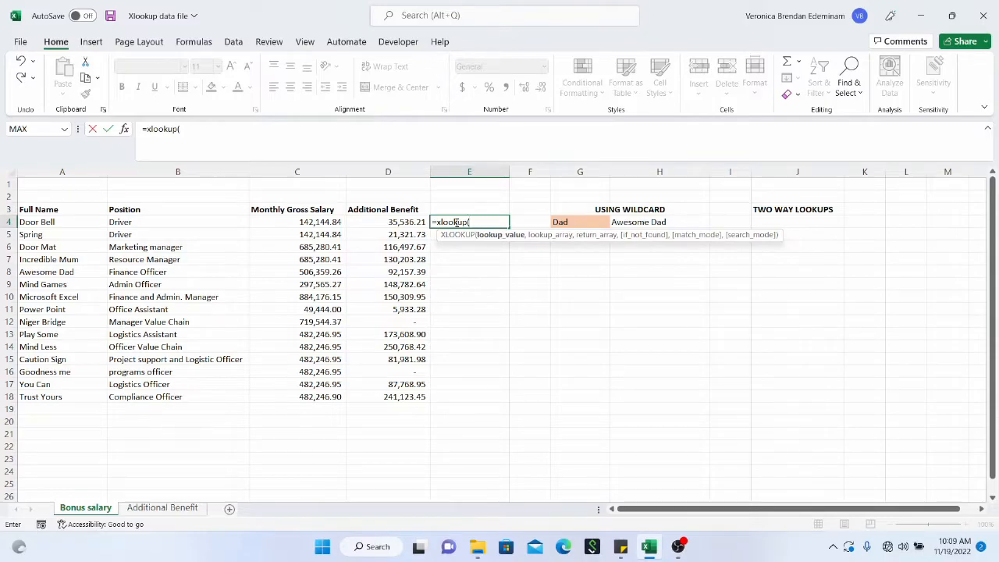
{"action": "left_click", "coordinate": [95, 222]}
{"action": "type", "text": ","}
{"action": "scroll", "coordinate": [99, 272], "scroll_direction": "down", "scroll_amount": 1}
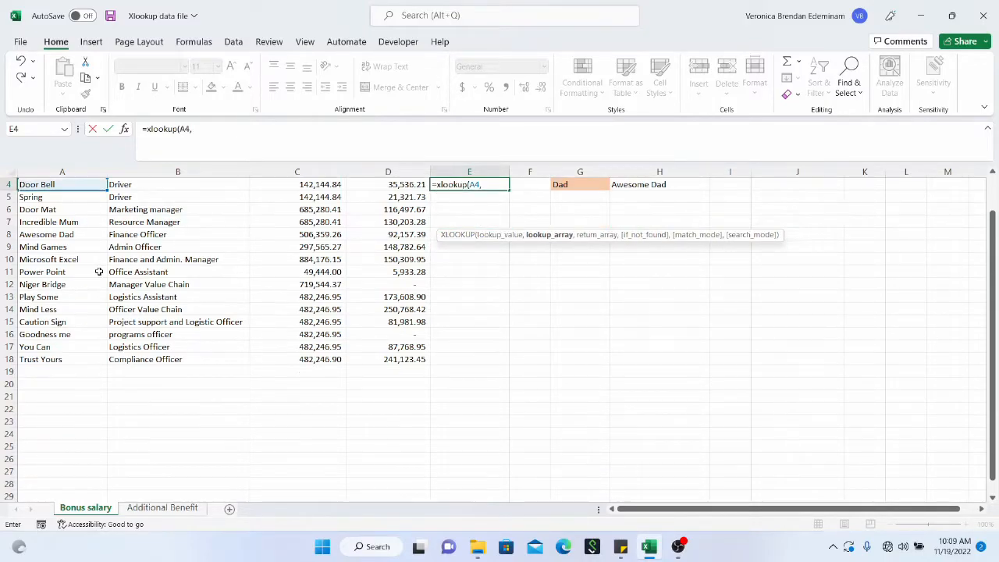
{"action": "scroll", "coordinate": [409, 208], "scroll_direction": "up", "scroll_amount": 1}
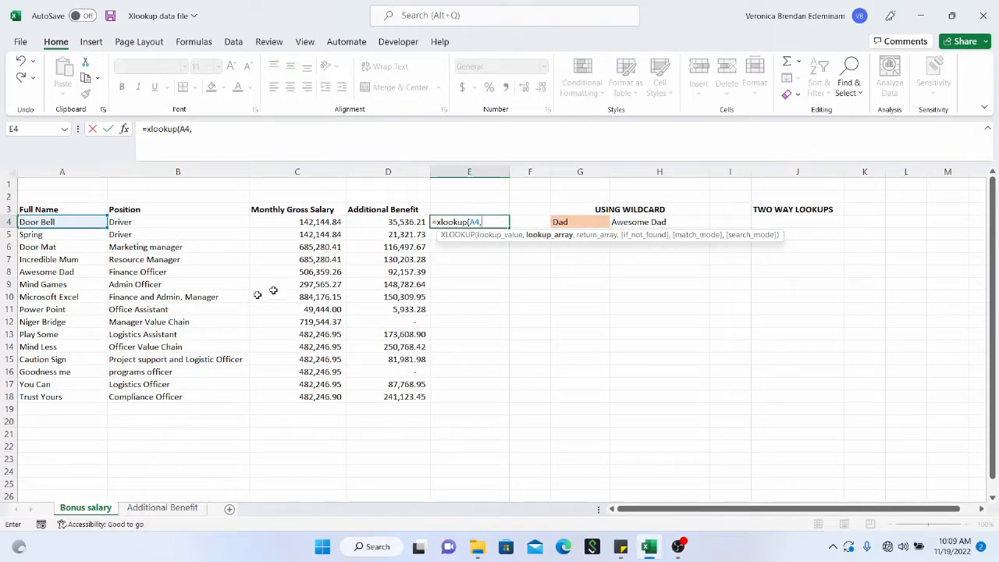
{"action": "left_click", "coordinate": [174, 507]}
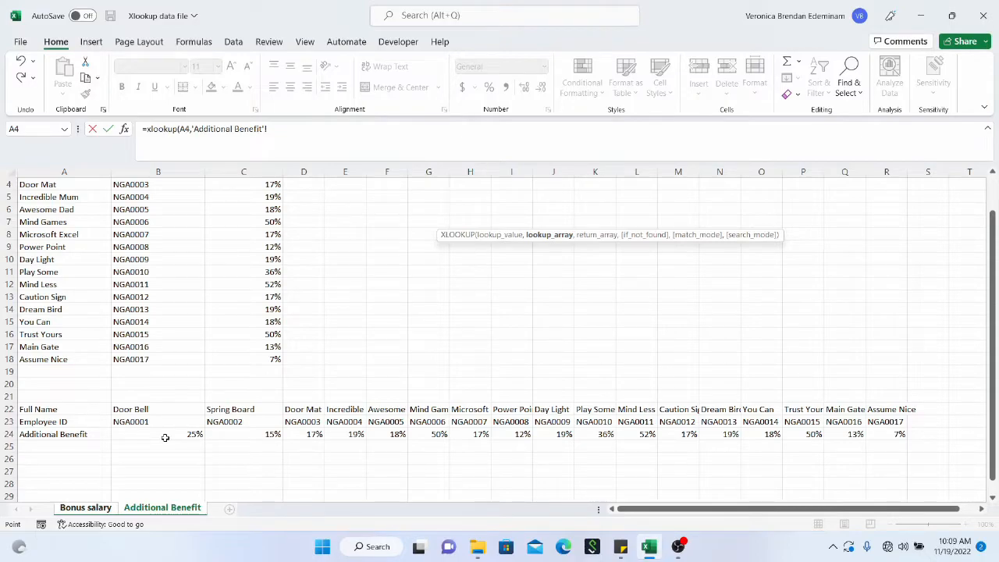
{"action": "left_click_drag", "start_coordinate": [149, 411], "coordinate": [874, 408]}
{"action": "type", "text": ","}
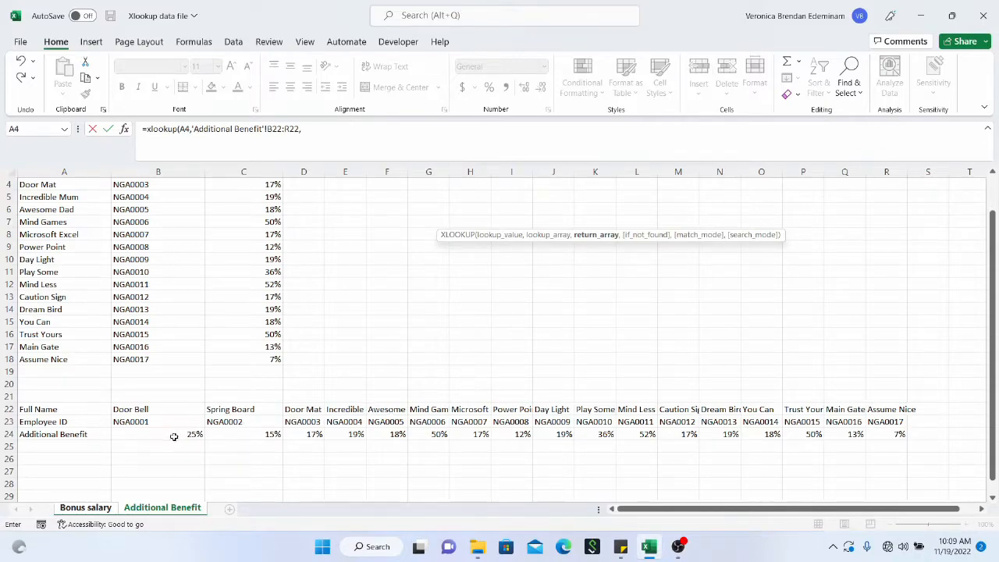
Complete E4's XLOOKUP with 'Additional Benefit'!B24:R24 as return array and 0 as the if_not_found value.
{"action": "left_click_drag", "start_coordinate": [175, 437], "coordinate": [366, 436]}
{"action": "left_click_drag", "start_coordinate": [719, 436], "coordinate": [883, 439]}
{"action": "type", "text": ",0"}
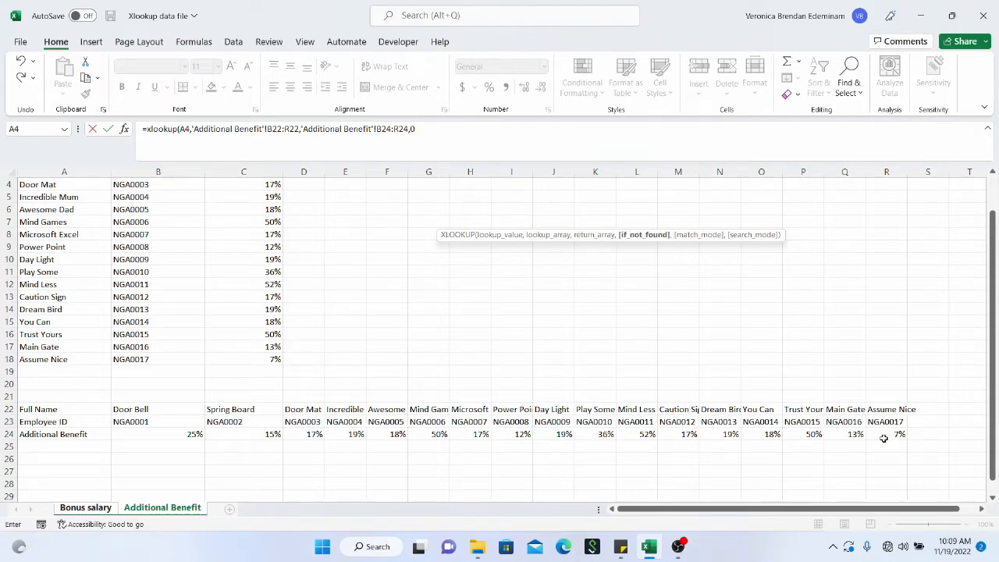
{"action": "key", "text": "Return"}
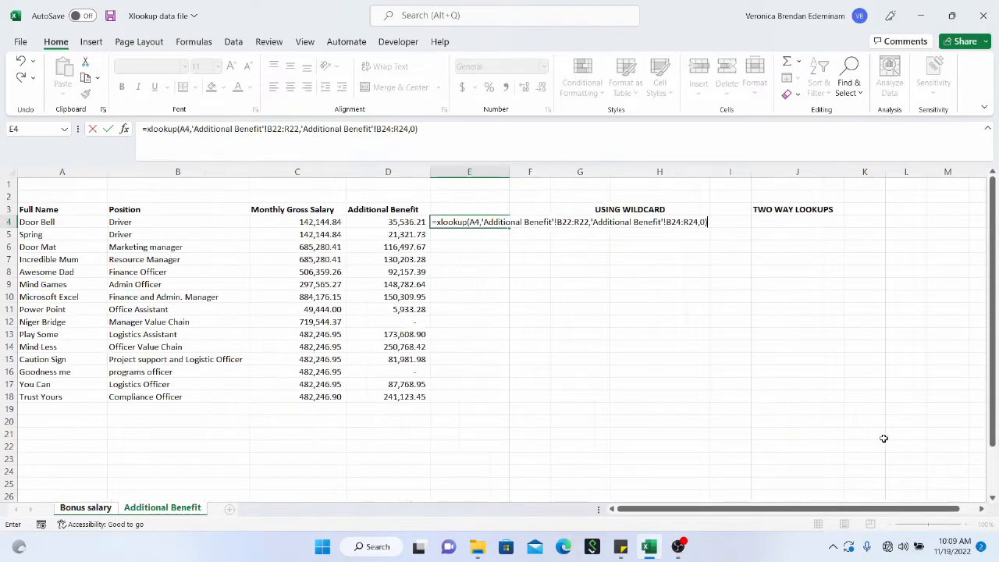
{"action": "left_click", "coordinate": [479, 223]}
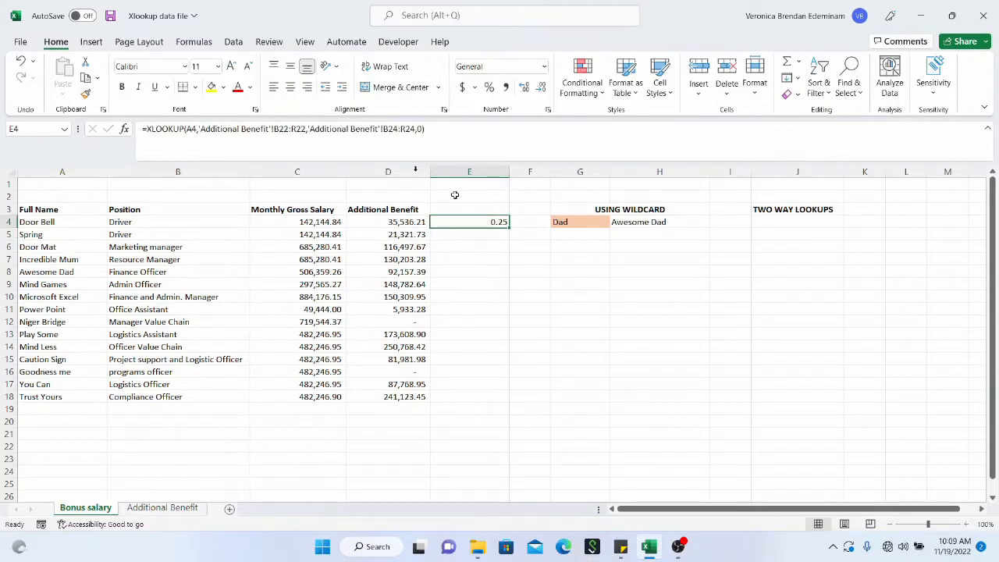
Multiply E4's XLOOKUP by the monthly gross salary in C4 and fill the formula down through E18.
{"action": "left_click", "coordinate": [466, 131]}
{"action": "type", "text": "*"}
{"action": "left_click", "coordinate": [414, 223]}
{"action": "left_click", "coordinate": [307, 223]}
{"action": "key", "text": "Return"}
{"action": "left_click", "coordinate": [492, 223]}
{"action": "left_click_drag", "start_coordinate": [510, 226], "coordinate": [465, 396]}
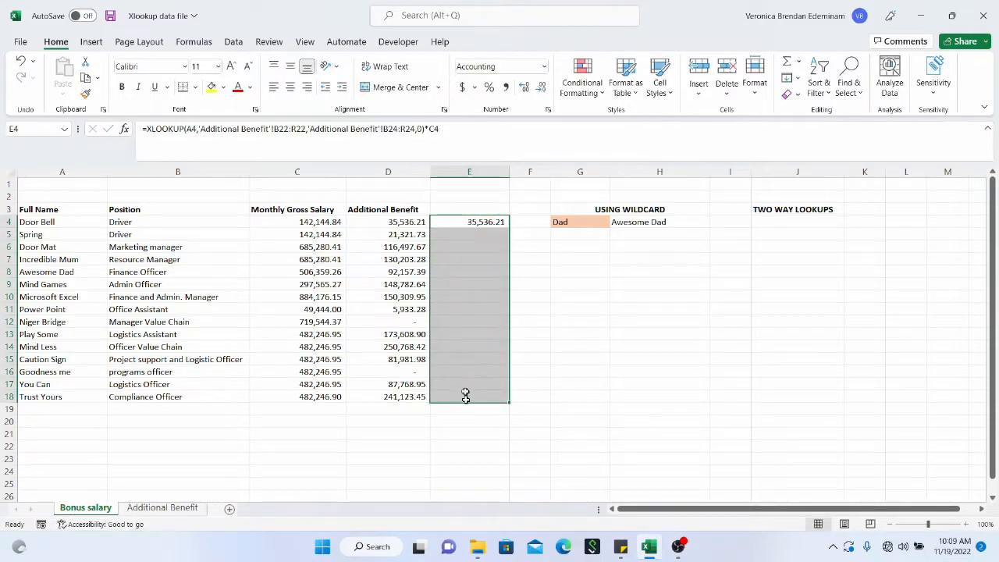
Make E4's lookup and return ranges absolute as $B$22:$R$22 and $B$24:$R$24, and refill the formula down through E18.
{"action": "left_click", "coordinate": [492, 222]}
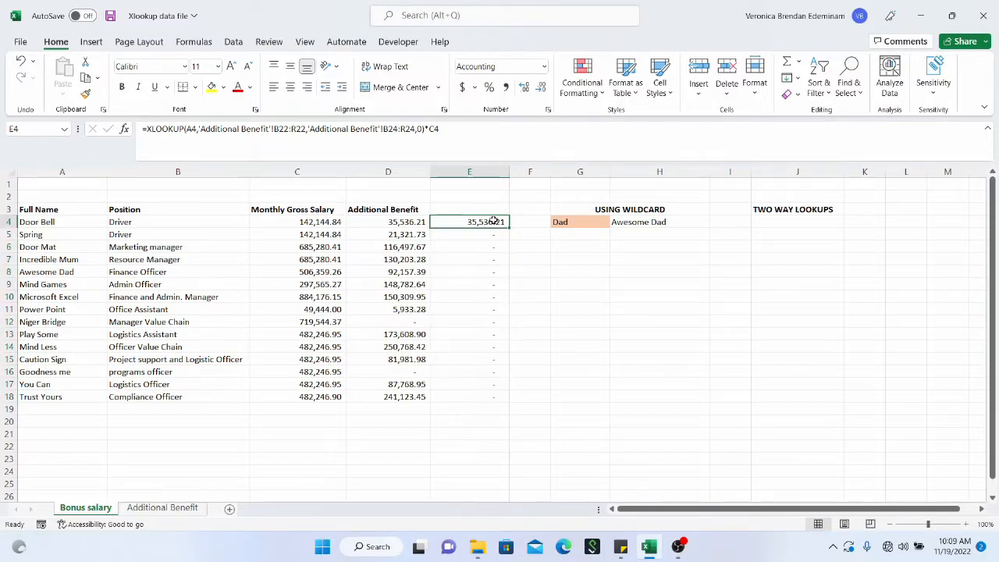
{"action": "left_click", "coordinate": [289, 129]}
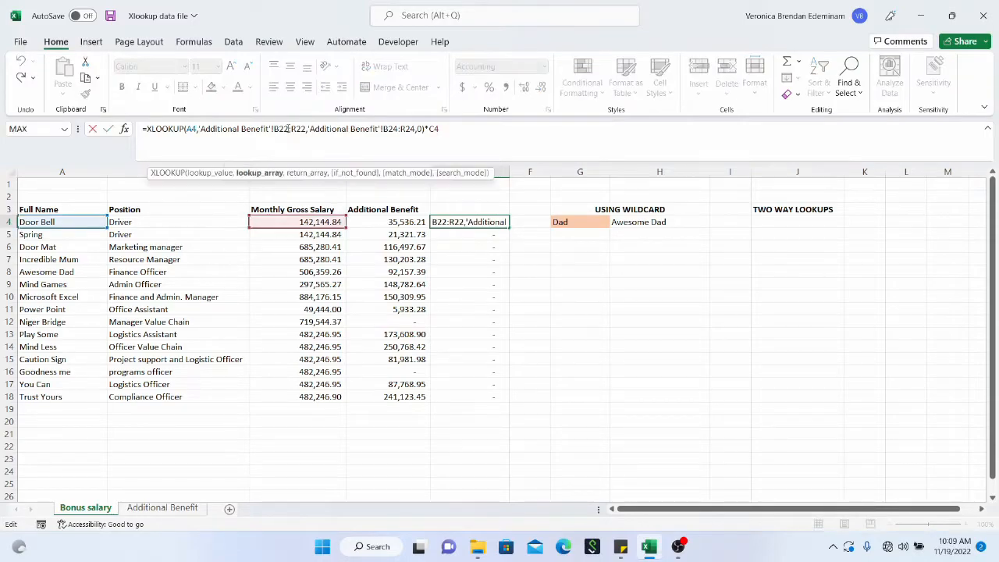
{"action": "key", "text": "F4"}
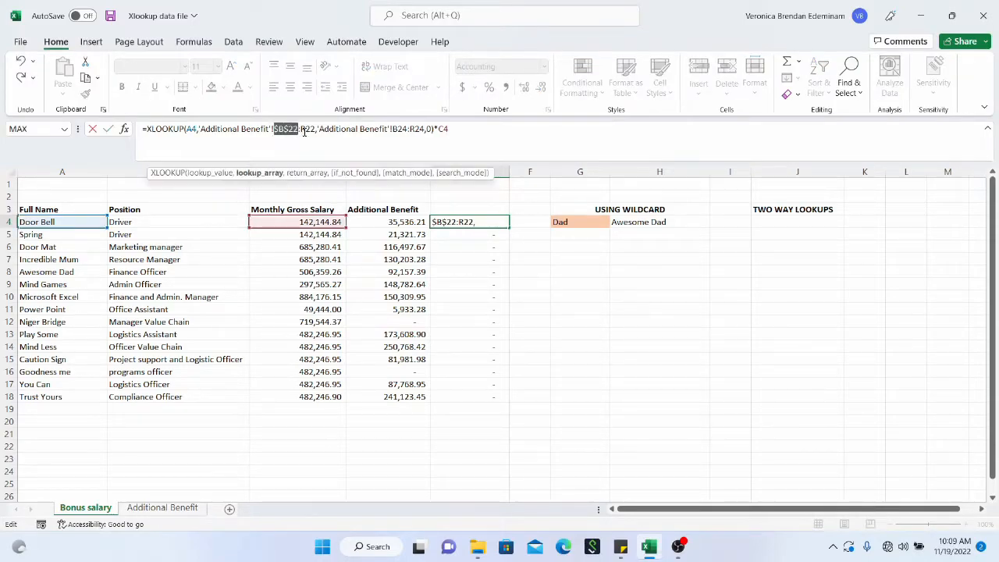
{"action": "left_click", "coordinate": [314, 131]}
{"action": "key", "text": "F4"}
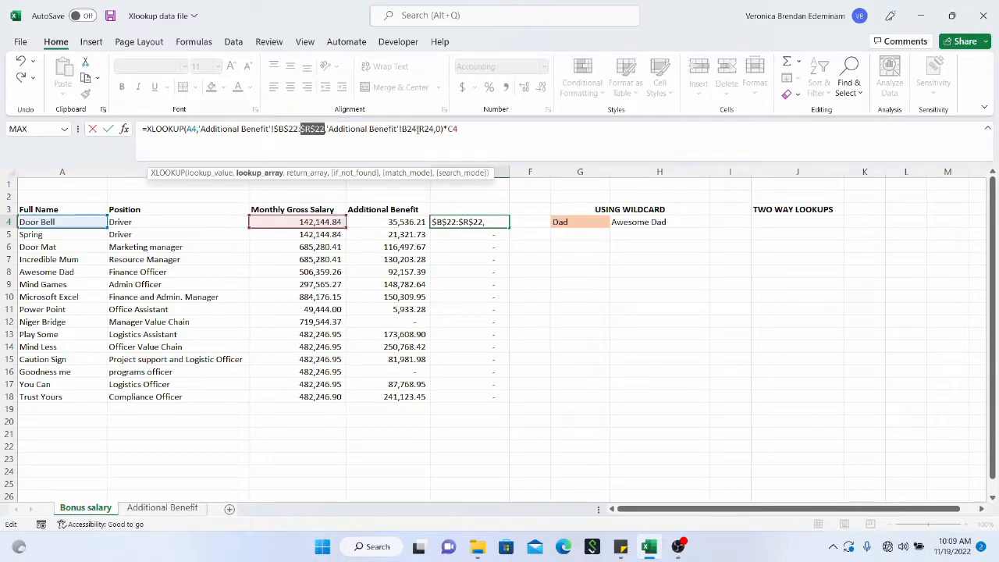
{"action": "left_click", "coordinate": [418, 129]}
{"action": "key", "text": "F4"}
{"action": "left_click", "coordinate": [442, 129]}
{"action": "key", "text": "F4"}
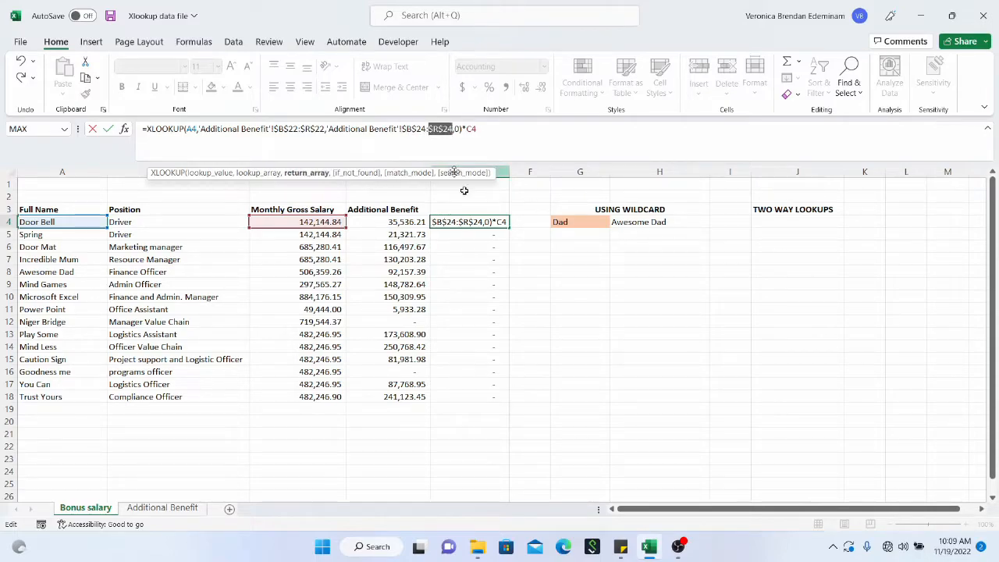
{"action": "key", "text": "Return"}
{"action": "left_click", "coordinate": [484, 222]}
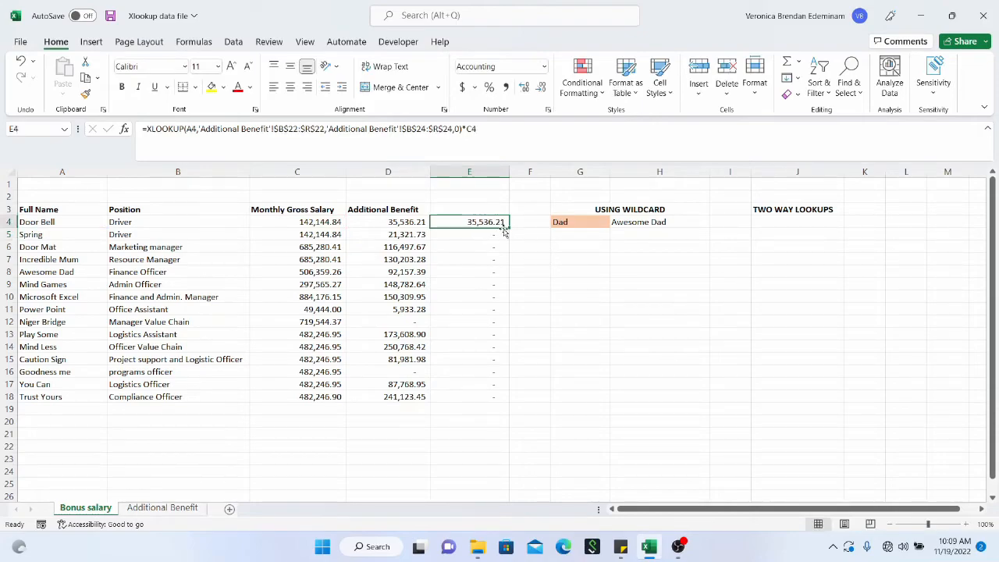
{"action": "left_click_drag", "start_coordinate": [508, 228], "coordinate": [484, 399]}
Compare the horizontal lookup formulas in E5:E7 with D5's wildcard formula, and review both table layouts on the Additional Benefit sheet.
{"action": "left_click", "coordinate": [489, 259]}
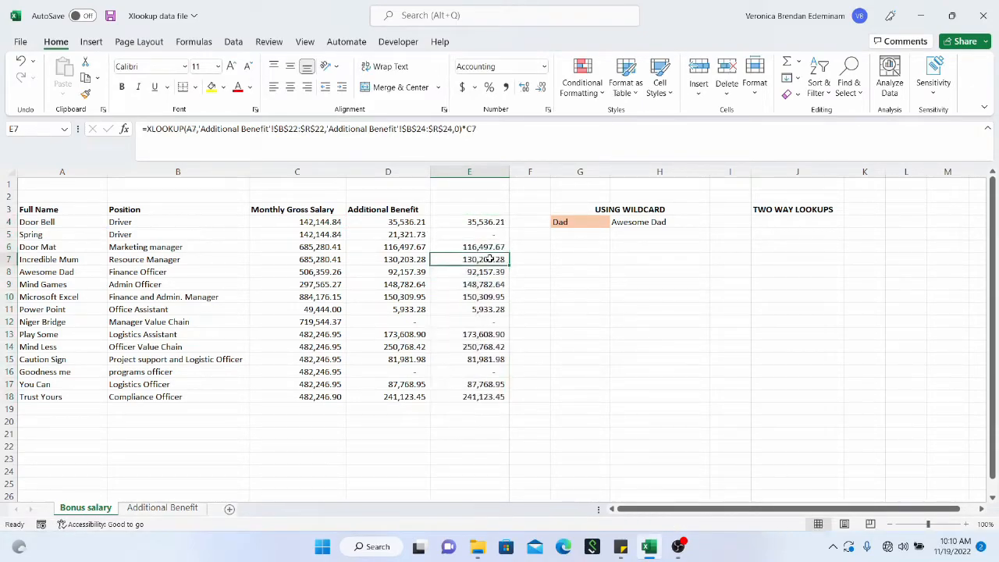
{"action": "left_click", "coordinate": [491, 243]}
{"action": "left_click", "coordinate": [495, 233]}
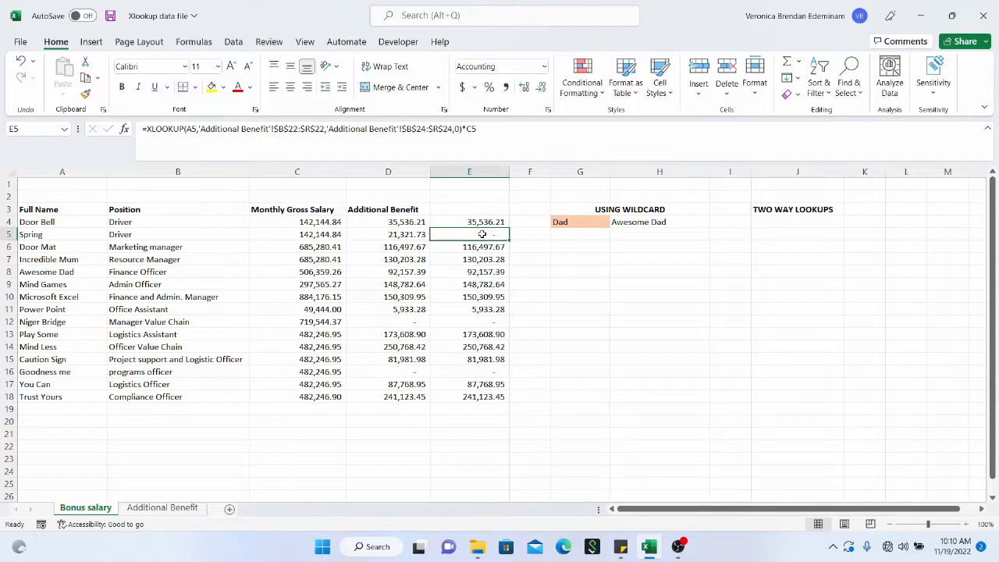
{"action": "left_click", "coordinate": [316, 223]}
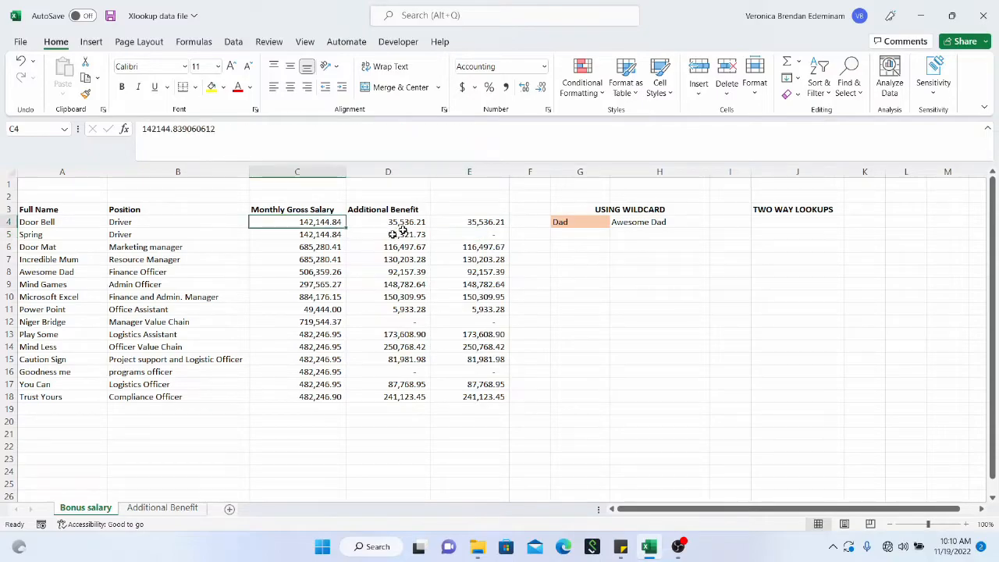
{"action": "left_click", "coordinate": [398, 233]}
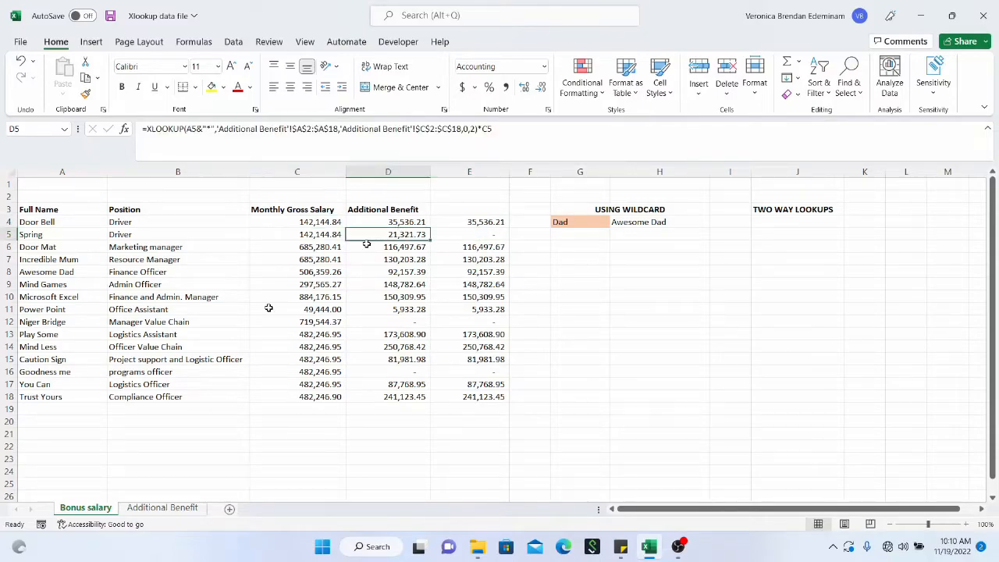
{"action": "left_click", "coordinate": [162, 508]}
{"action": "scroll", "coordinate": [131, 245], "scroll_direction": "up", "scroll_amount": 1}
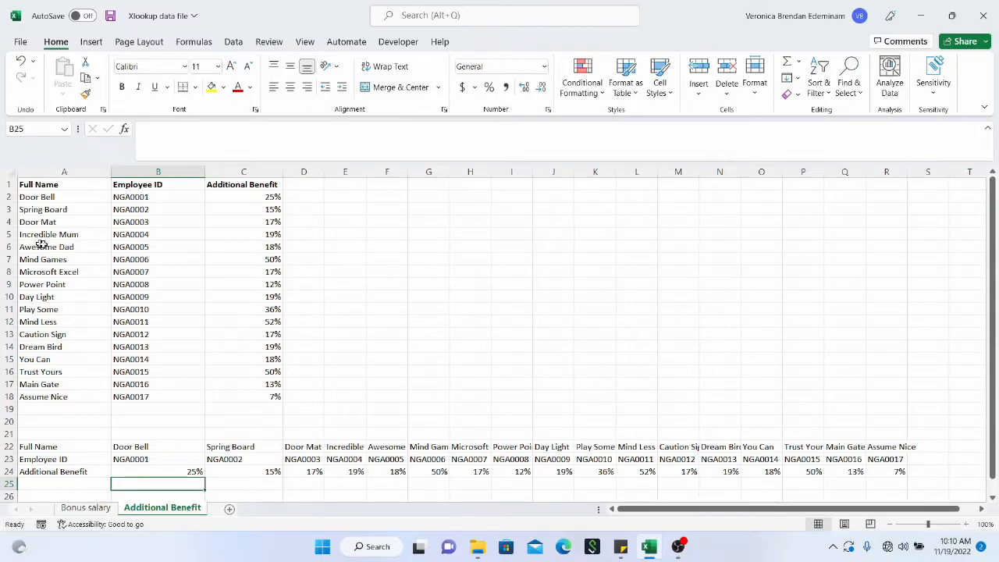
{"action": "left_click_drag", "start_coordinate": [39, 245], "coordinate": [117, 258]}
{"action": "left_click", "coordinate": [239, 260]}
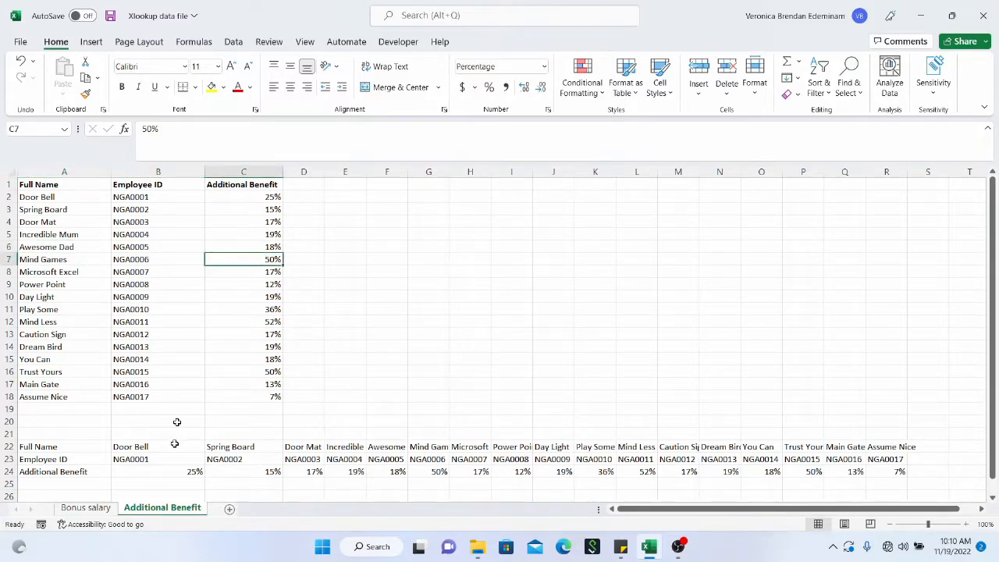
{"action": "left_click", "coordinate": [86, 509]}
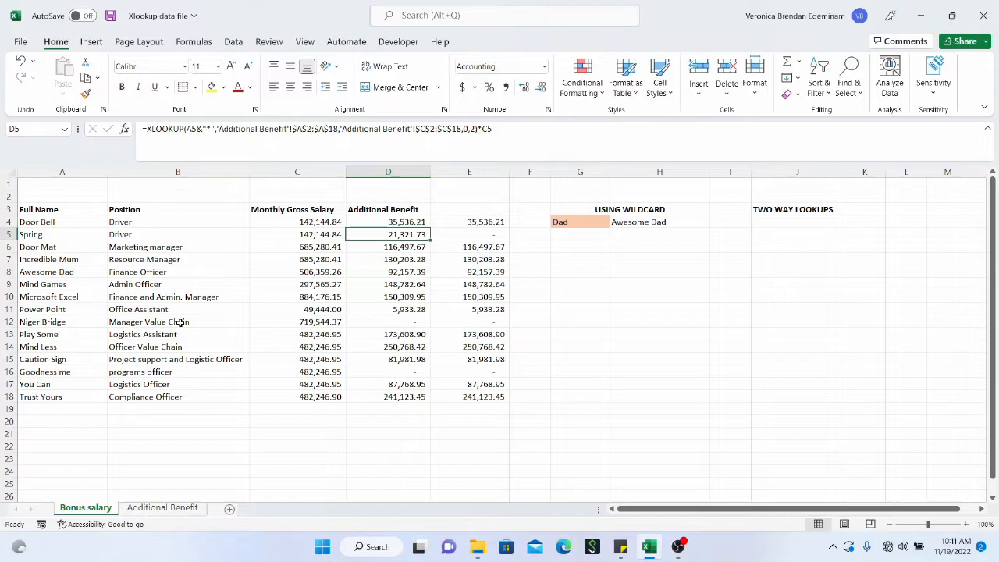
Clear the horizontal XLOOKUP formulas from E4:E18 on the Bonus salary sheet.
{"action": "left_click", "coordinate": [820, 221]}
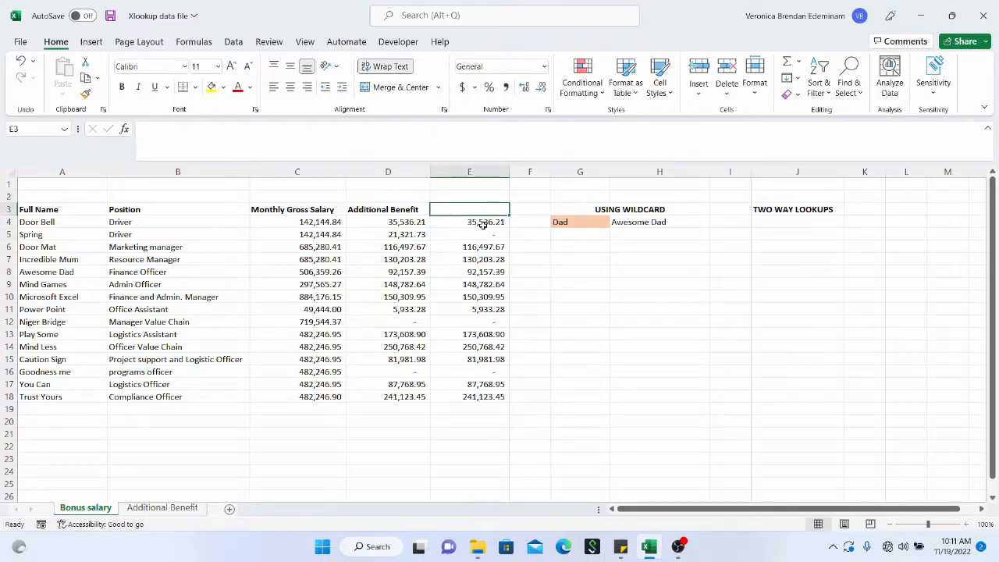
{"action": "left_click_drag", "start_coordinate": [484, 226], "coordinate": [479, 398]}
{"action": "key", "text": "Delete"}
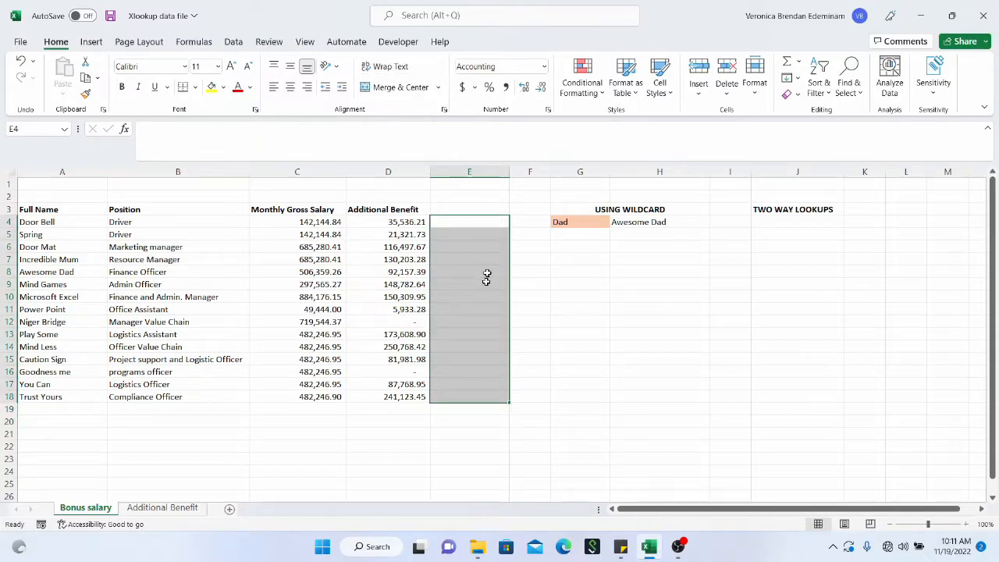
{"action": "left_click", "coordinate": [490, 209]}
{"action": "left_click", "coordinate": [791, 226]}
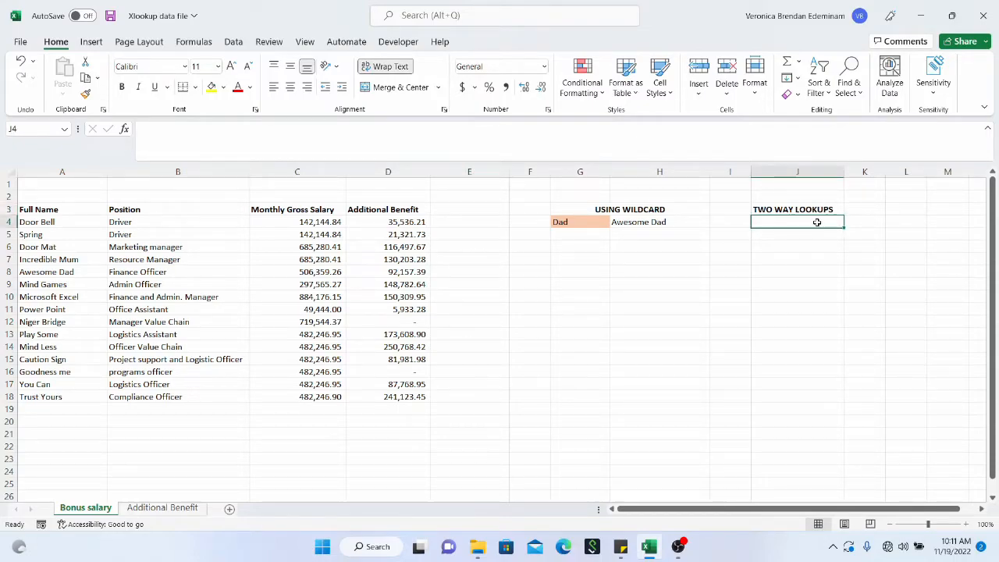
{"action": "left_click", "coordinate": [69, 225]}
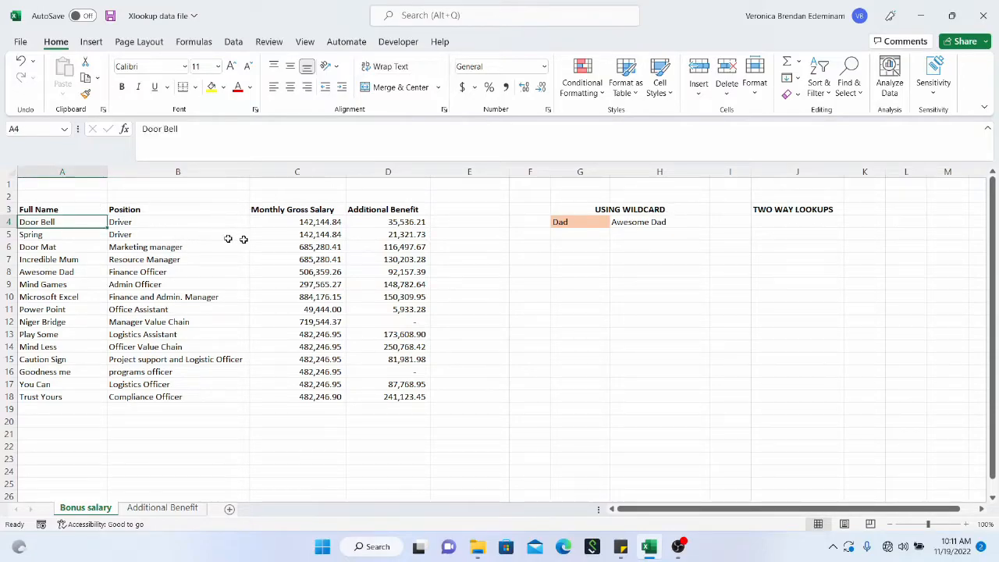
Examine the salary table's headings: Full Name, Position, Monthly Gross Salary and Additional Benefit.
{"action": "left_click", "coordinate": [325, 246]}
{"action": "left_click", "coordinate": [301, 209]}
{"action": "left_click", "coordinate": [161, 209]}
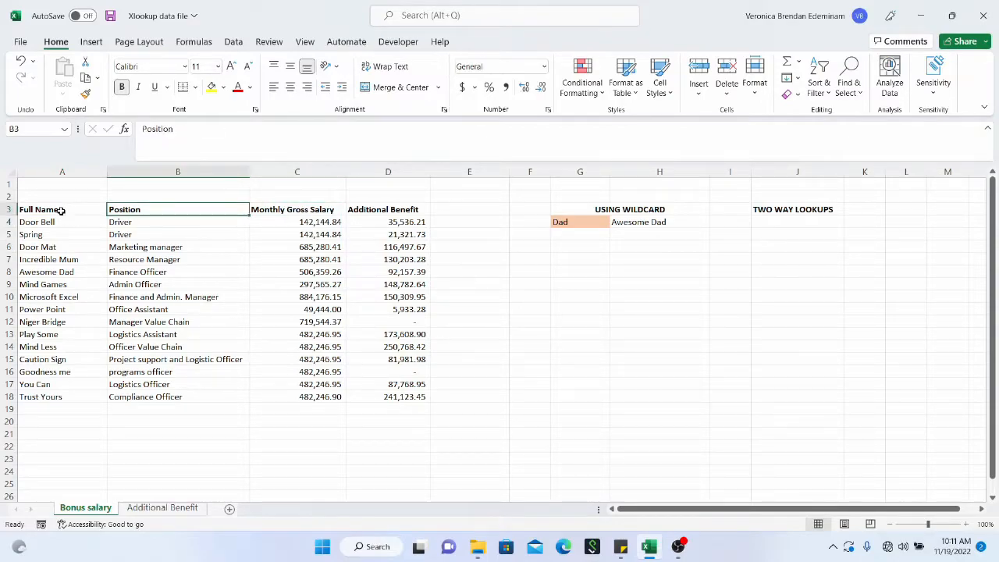
{"action": "left_click", "coordinate": [61, 211]}
{"action": "left_click_drag", "start_coordinate": [316, 211], "coordinate": [359, 210]}
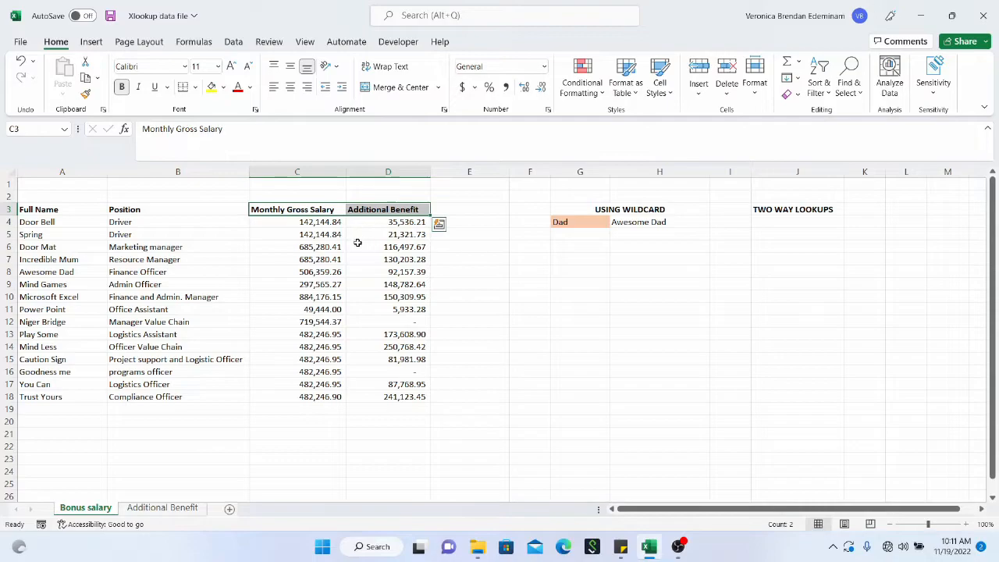
{"action": "left_click", "coordinate": [316, 209]}
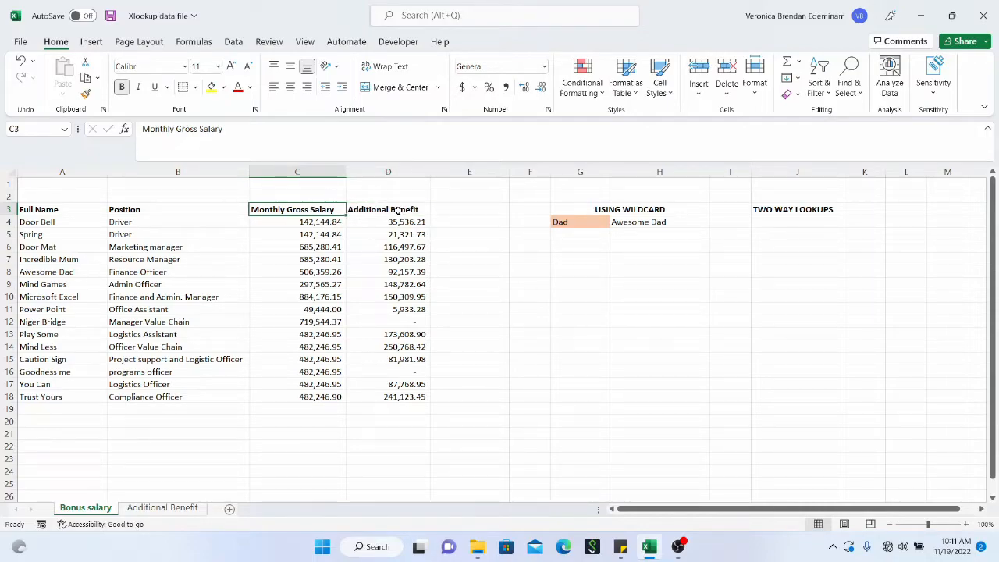
{"action": "left_click", "coordinate": [396, 210]}
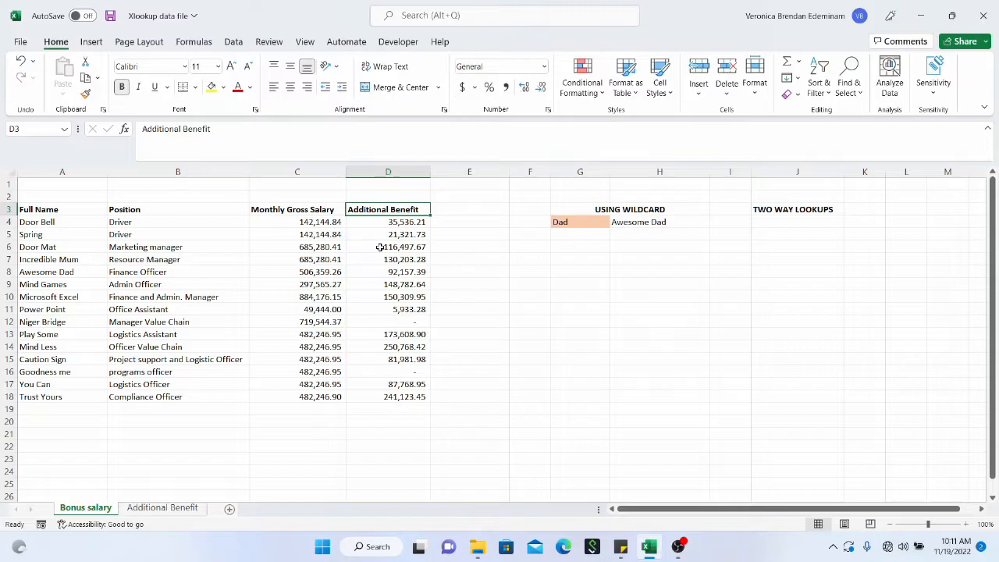
Add a list data validation to J4 using the full names in $A$4:$A$18 as its source.
{"action": "left_click", "coordinate": [771, 226]}
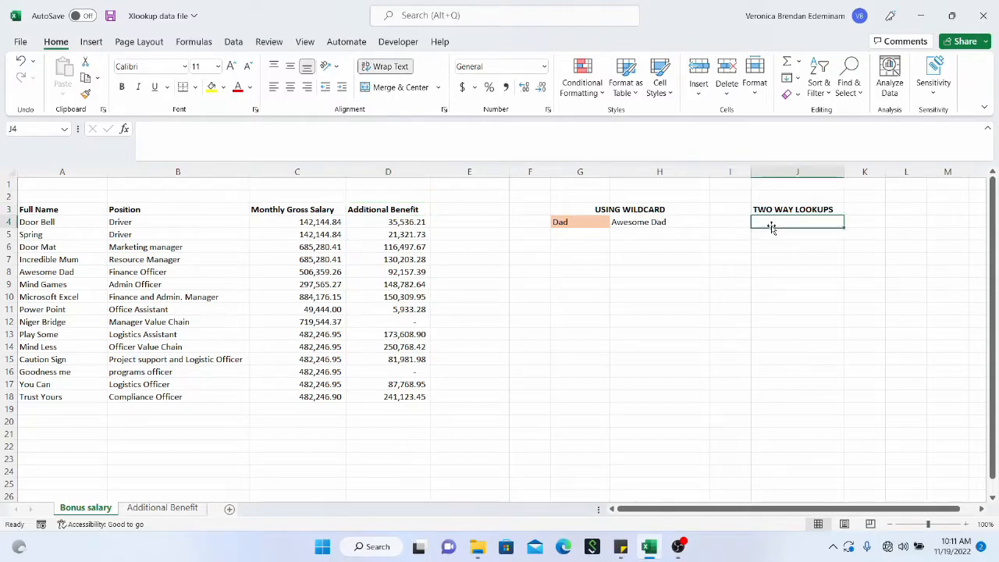
{"action": "left_click", "coordinate": [242, 45]}
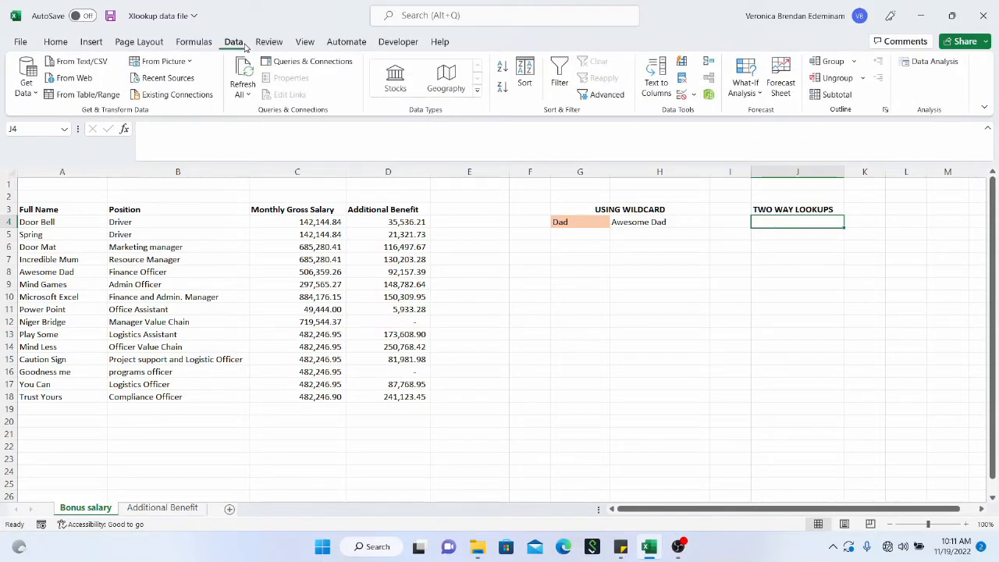
{"action": "left_click", "coordinate": [694, 95]}
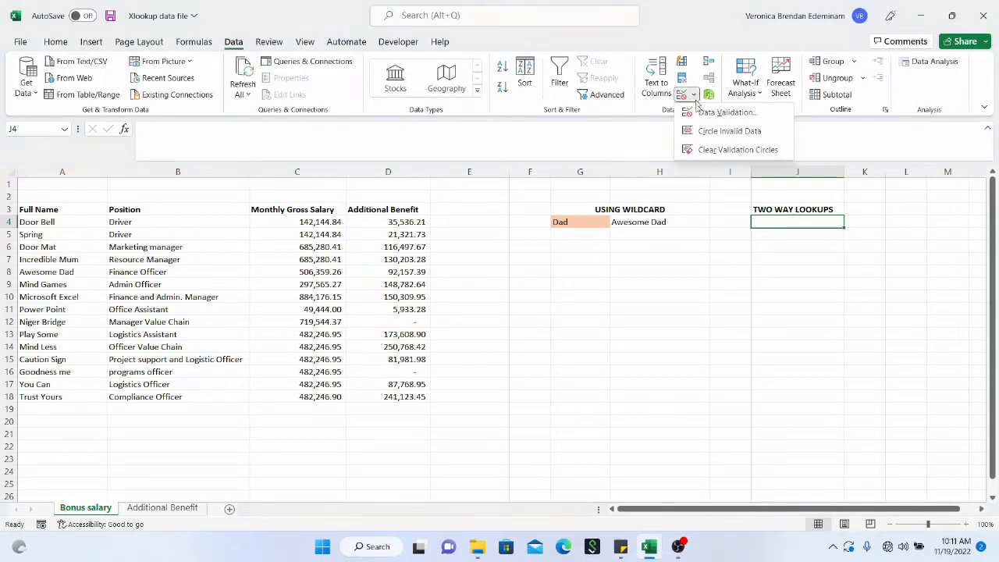
{"action": "left_click", "coordinate": [703, 109]}
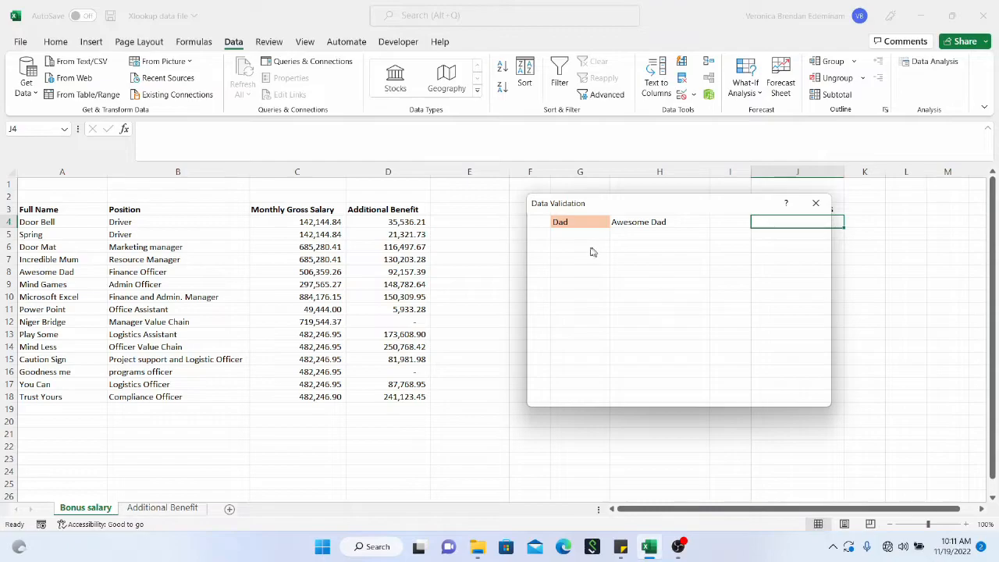
{"action": "left_click_drag", "start_coordinate": [640, 209], "coordinate": [420, 138]}
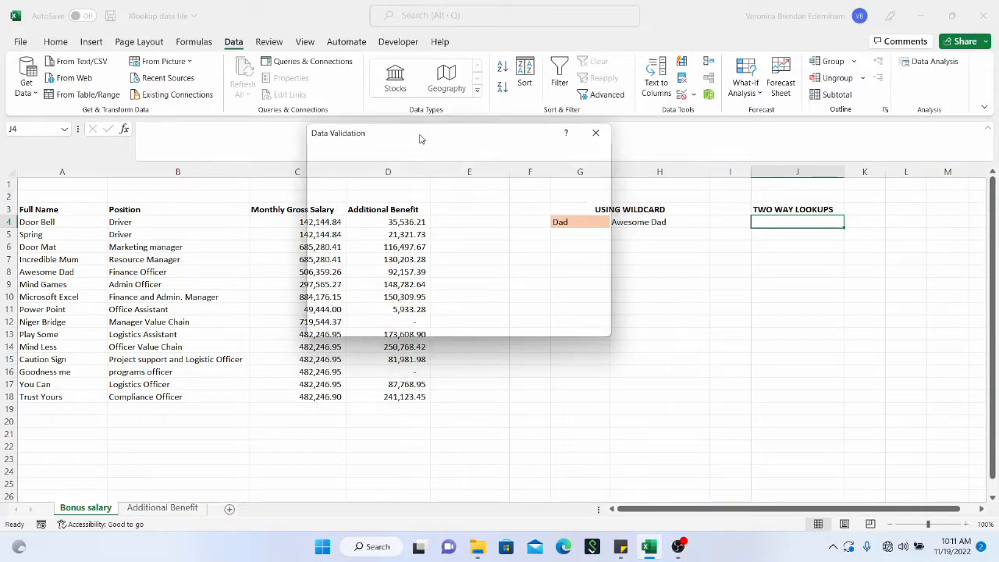
{"action": "left_click", "coordinate": [596, 133]}
{"action": "left_click", "coordinate": [694, 94]}
{"action": "left_click", "coordinate": [714, 109]}
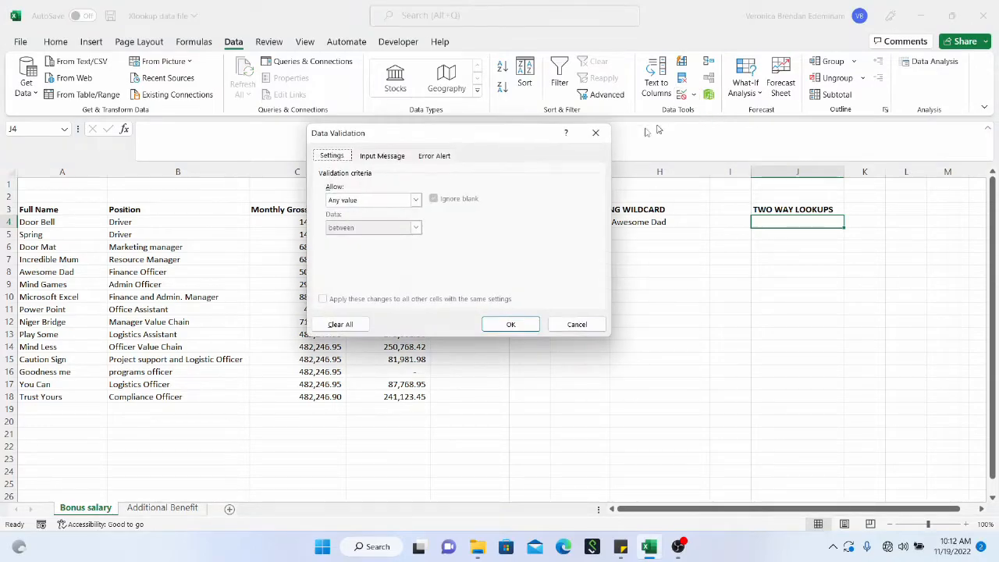
{"action": "left_click", "coordinate": [414, 200]}
{"action": "left_click", "coordinate": [373, 241]}
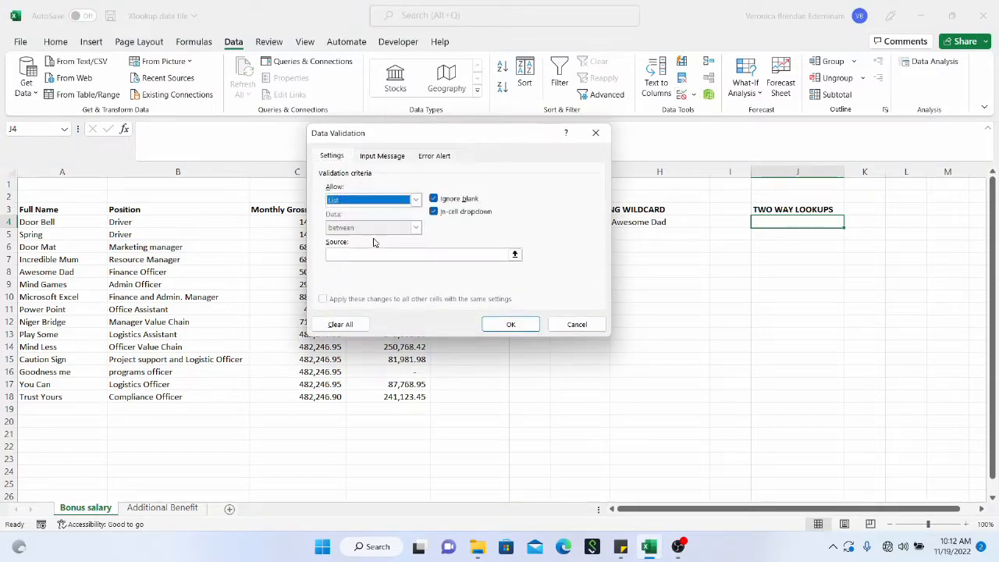
{"action": "left_click", "coordinate": [363, 252]}
{"action": "left_click_drag", "start_coordinate": [70, 221], "coordinate": [67, 396]}
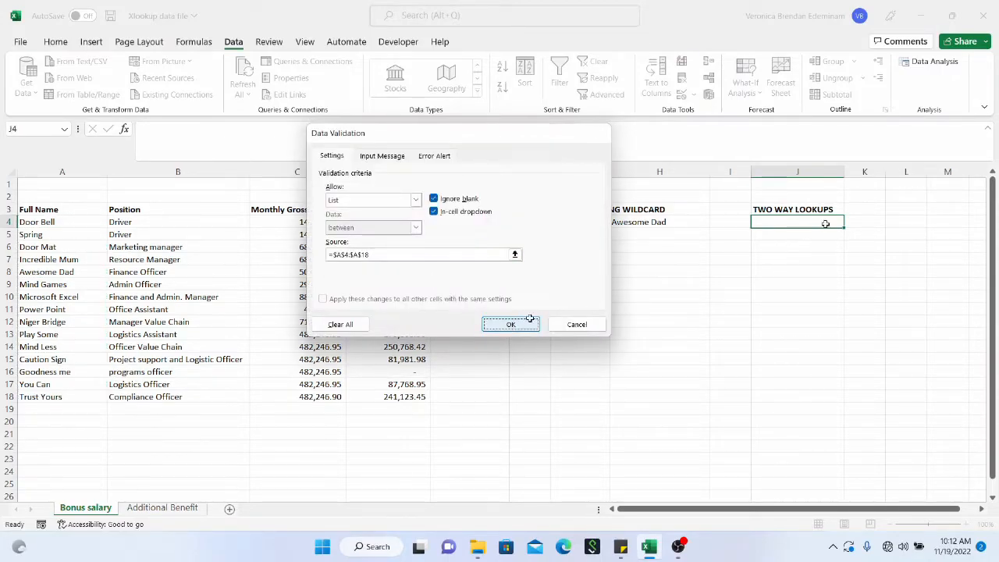
{"action": "left_click", "coordinate": [510, 325]}
Try J4's drop-down list with the name from A5, and set it to the first employee's name from A4.
{"action": "left_click", "coordinate": [851, 225]}
{"action": "left_click", "coordinate": [810, 237]}
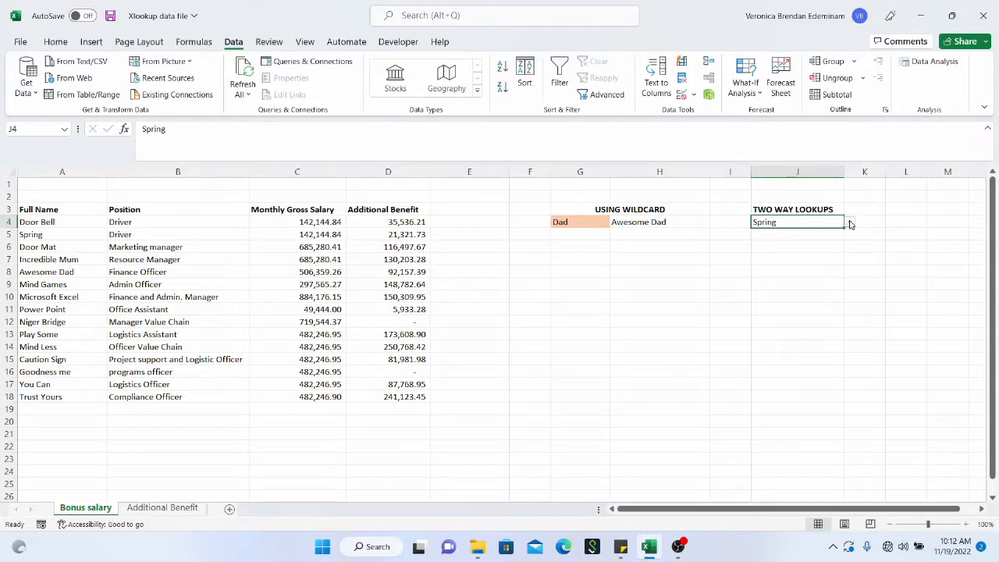
{"action": "left_click", "coordinate": [849, 223]}
{"action": "scroll", "coordinate": [848, 250], "scroll_direction": "down", "scroll_amount": 1}
{"action": "scroll", "coordinate": [848, 254], "scroll_direction": "up", "scroll_amount": 1}
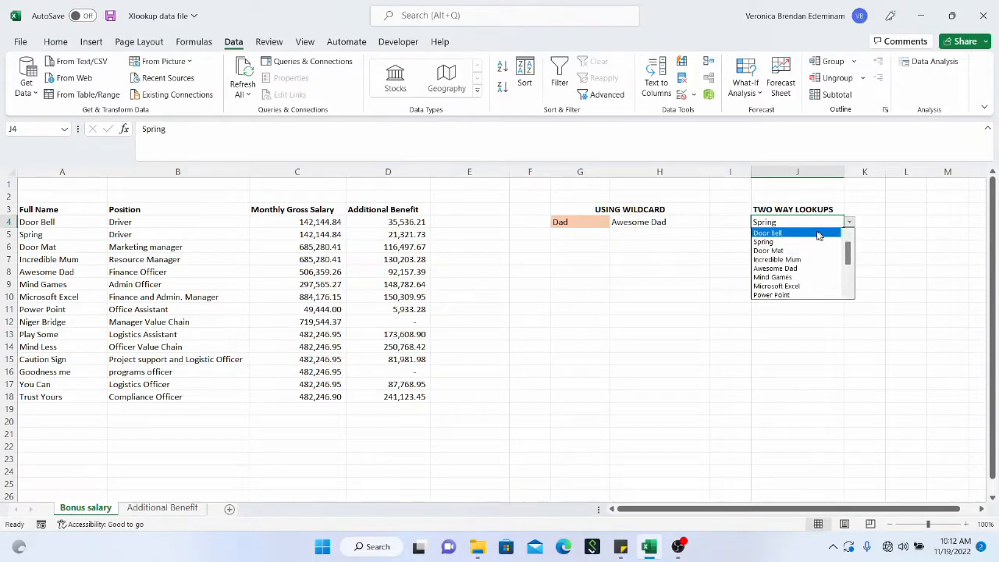
{"action": "left_click", "coordinate": [818, 234]}
Add a list data validation to J5 using the column headings in $C$3:$D$3 as its source.
{"action": "left_click", "coordinate": [815, 235]}
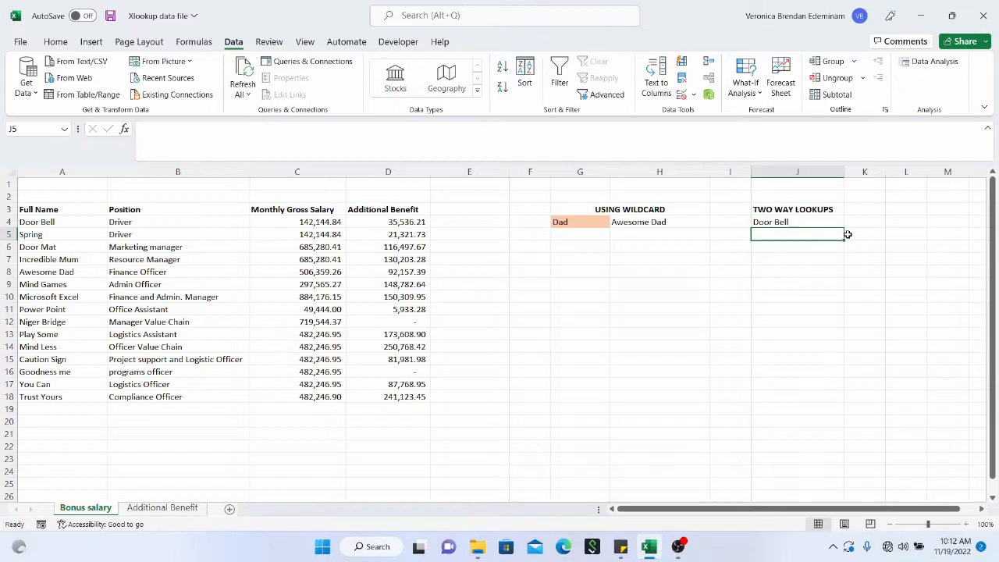
{"action": "left_click", "coordinate": [754, 92]}
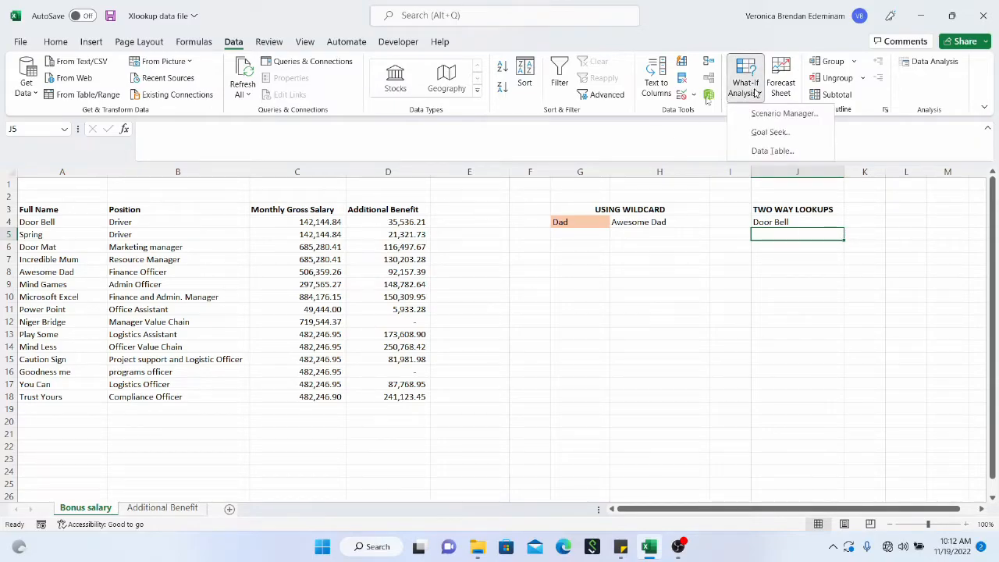
{"action": "left_click", "coordinate": [685, 96]}
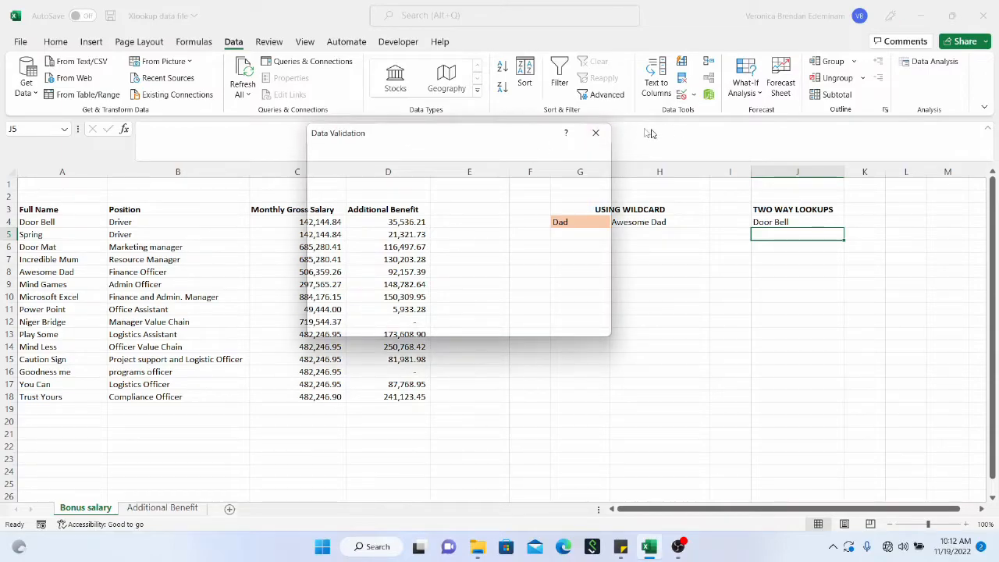
{"action": "left_click", "coordinate": [595, 133]}
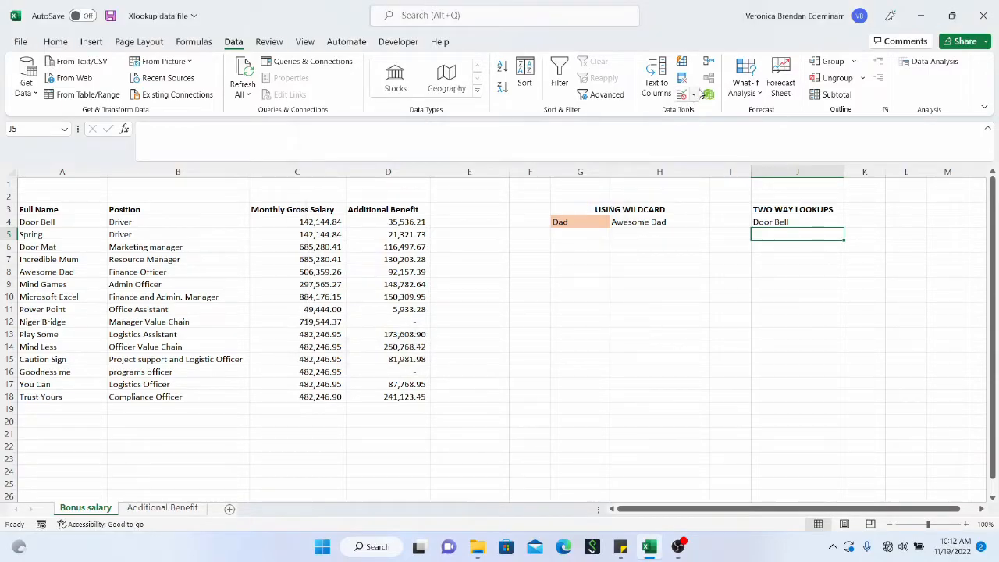
{"action": "left_click", "coordinate": [694, 94]}
{"action": "left_click", "coordinate": [705, 114]}
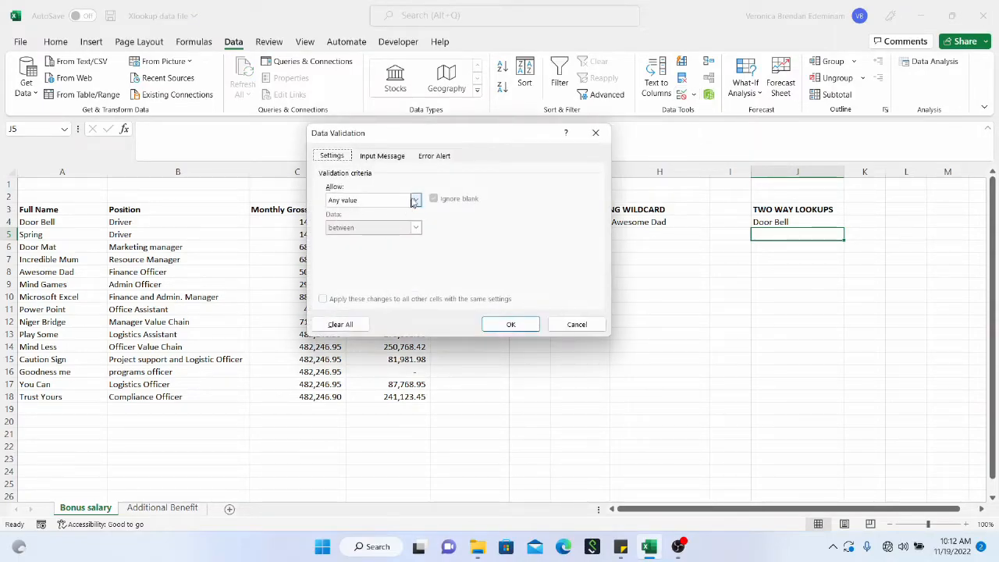
{"action": "left_click", "coordinate": [414, 201]}
{"action": "left_click", "coordinate": [361, 241]}
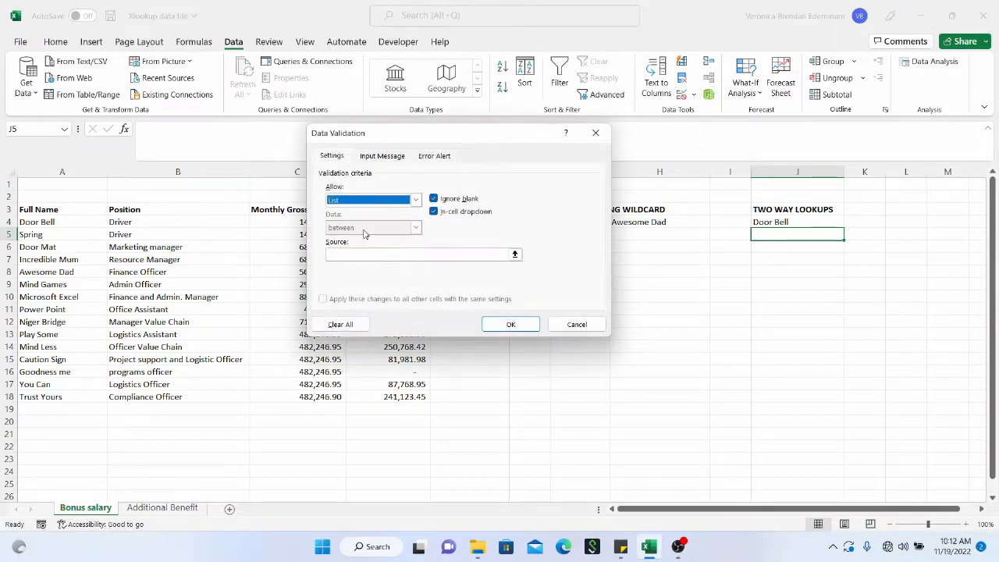
{"action": "left_click", "coordinate": [365, 254]}
{"action": "left_click_drag", "start_coordinate": [412, 133], "coordinate": [624, 138]}
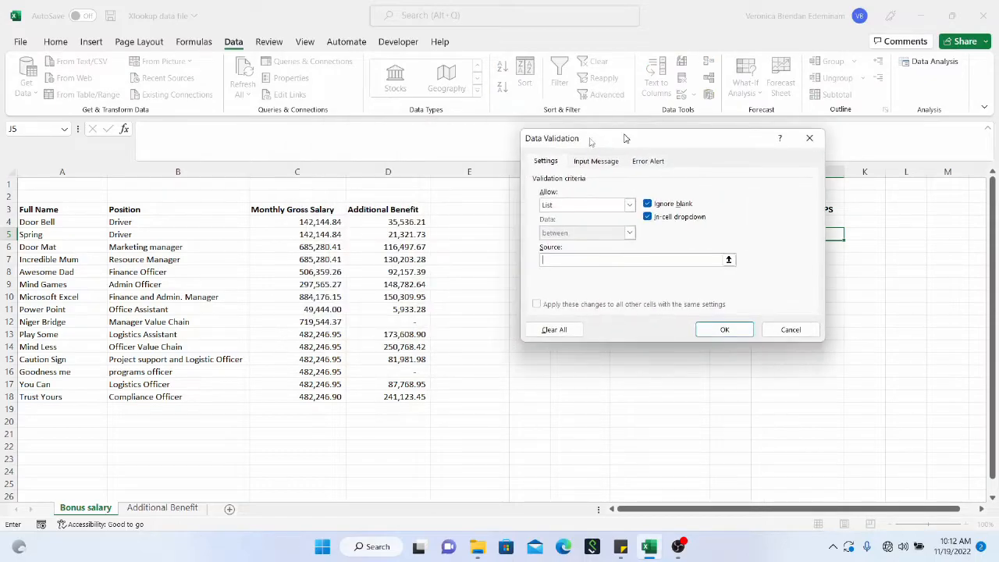
{"action": "left_click_drag", "start_coordinate": [328, 209], "coordinate": [426, 212]}
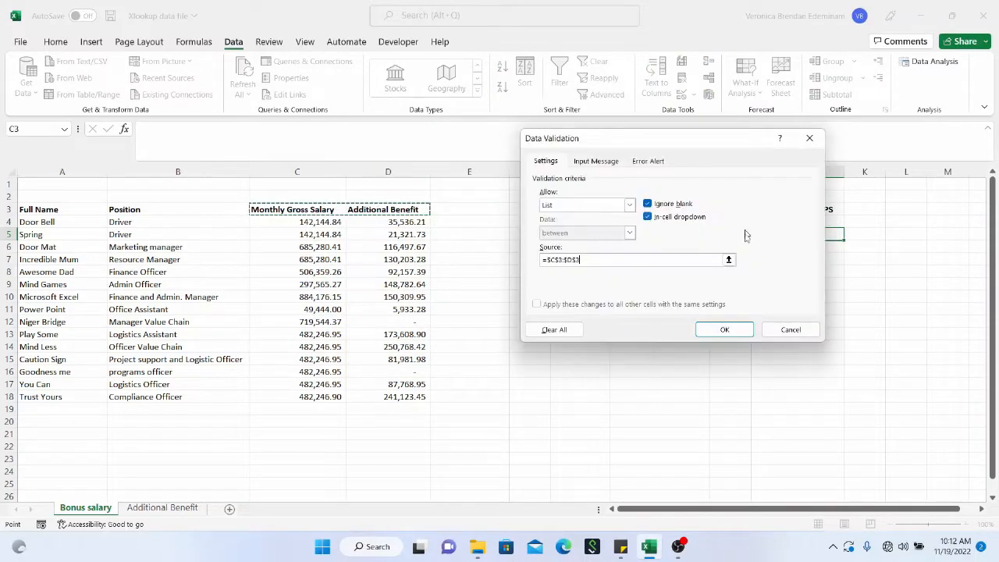
{"action": "left_click", "coordinate": [728, 329]}
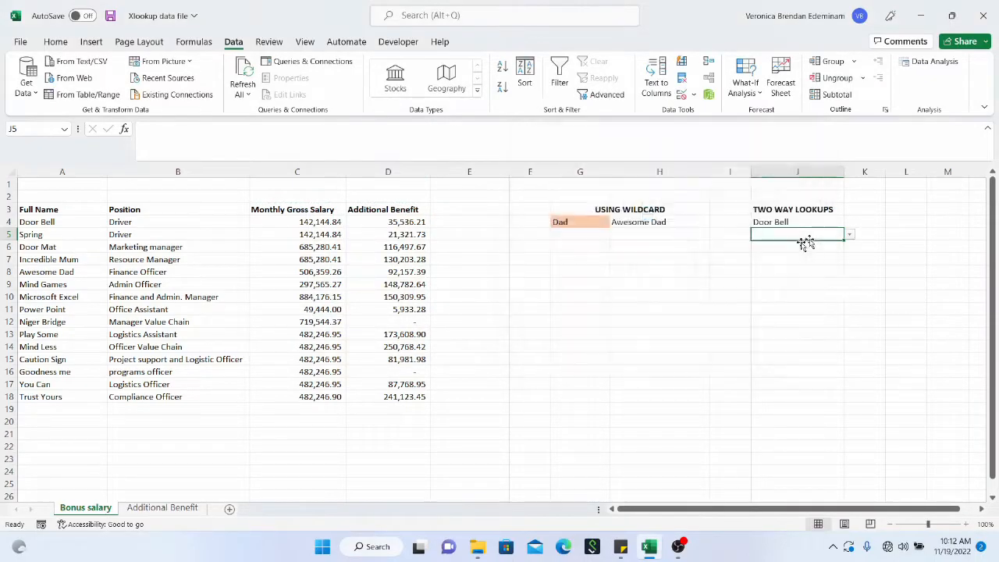
Choose Additional Benefit from J5's drop-down list.
{"action": "left_click", "coordinate": [853, 238]}
{"action": "left_click", "coordinate": [808, 236]}
{"action": "left_click", "coordinate": [849, 234]}
{"action": "left_click", "coordinate": [801, 255]}
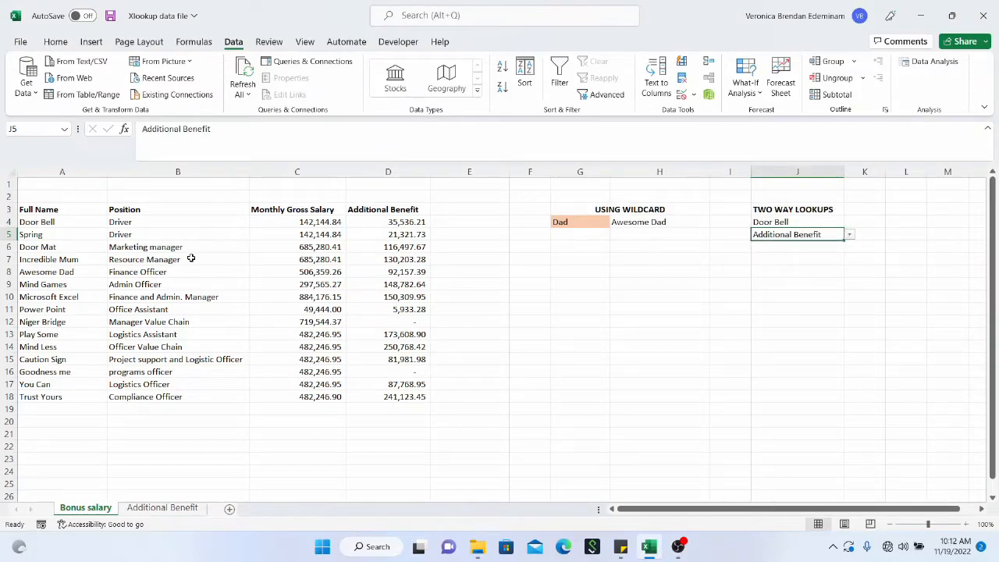
Review the name and heading selections in J4 and J5 that serve as the two lookup criteria.
{"action": "left_click", "coordinate": [800, 247]}
{"action": "left_click_drag", "start_coordinate": [799, 221], "coordinate": [799, 246]}
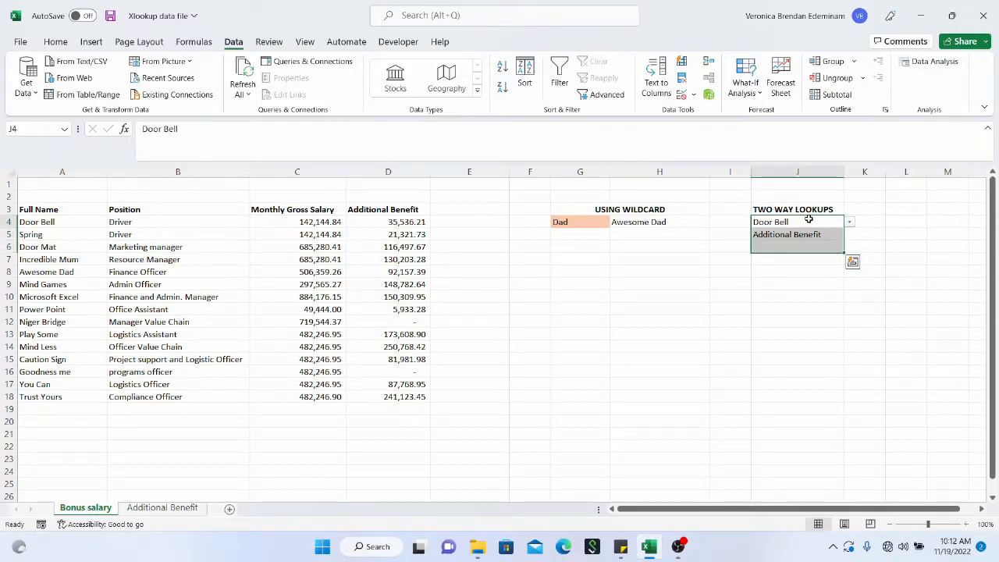
{"action": "left_click", "coordinate": [809, 221]}
{"action": "left_click", "coordinate": [813, 233]}
{"action": "left_click", "coordinate": [822, 221]}
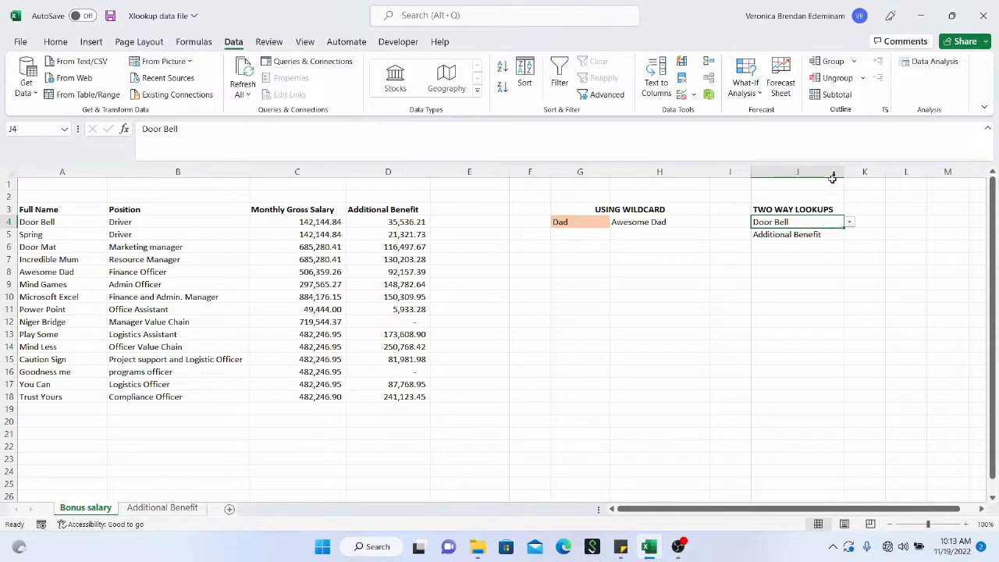
{"action": "left_click", "coordinate": [813, 234]}
Start an XLOOKUP formula in J6 with J4 as the lookup value and A4:A18 as the lookup array.
{"action": "left_click", "coordinate": [815, 247]}
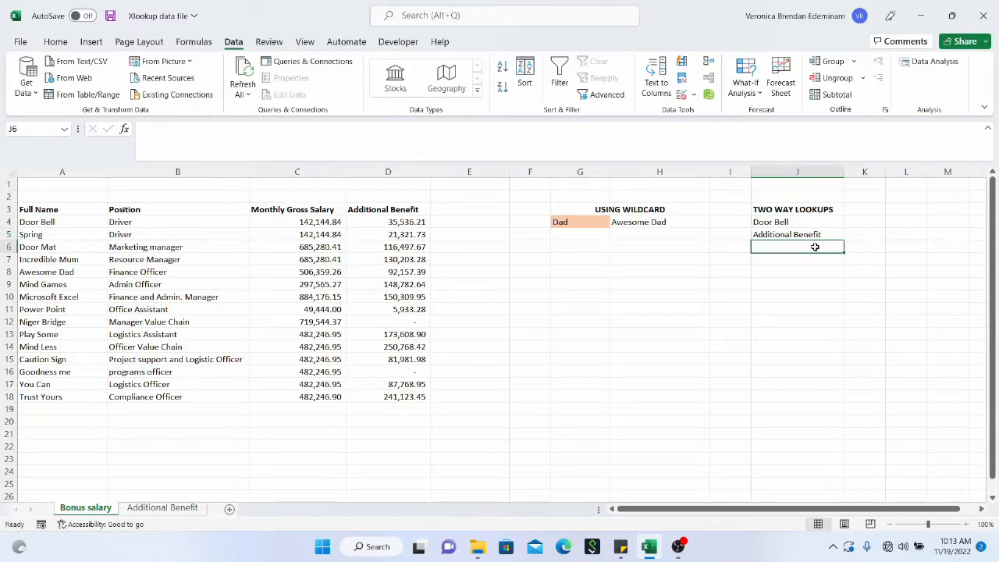
{"action": "type", "text": "="}
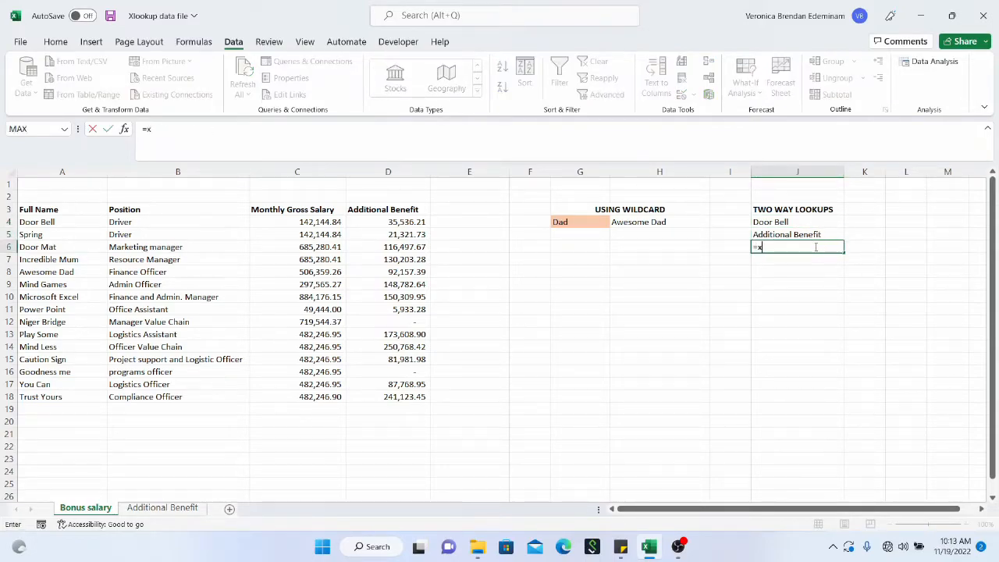
{"action": "type", "text": "xlookup"}
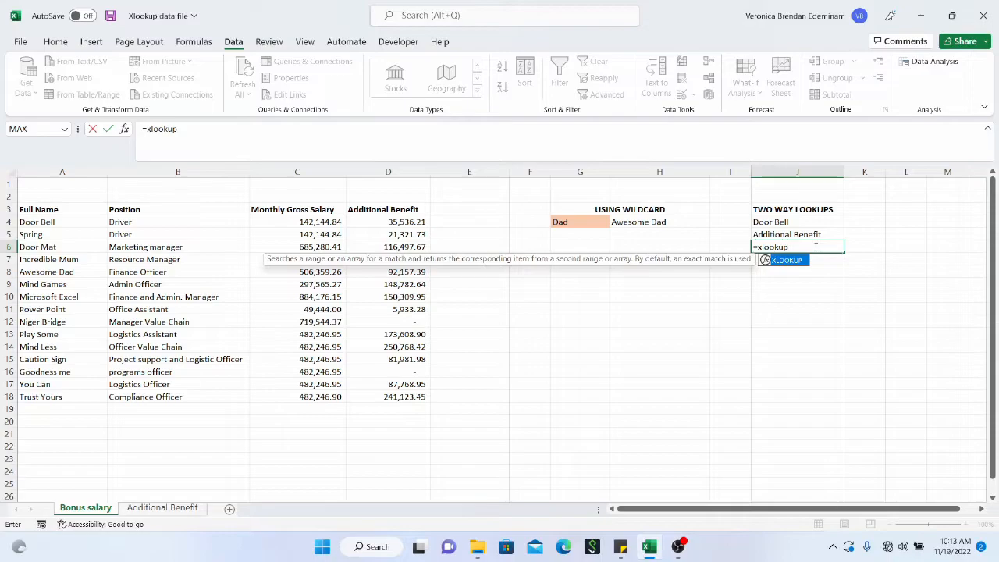
{"action": "type", "text": "("}
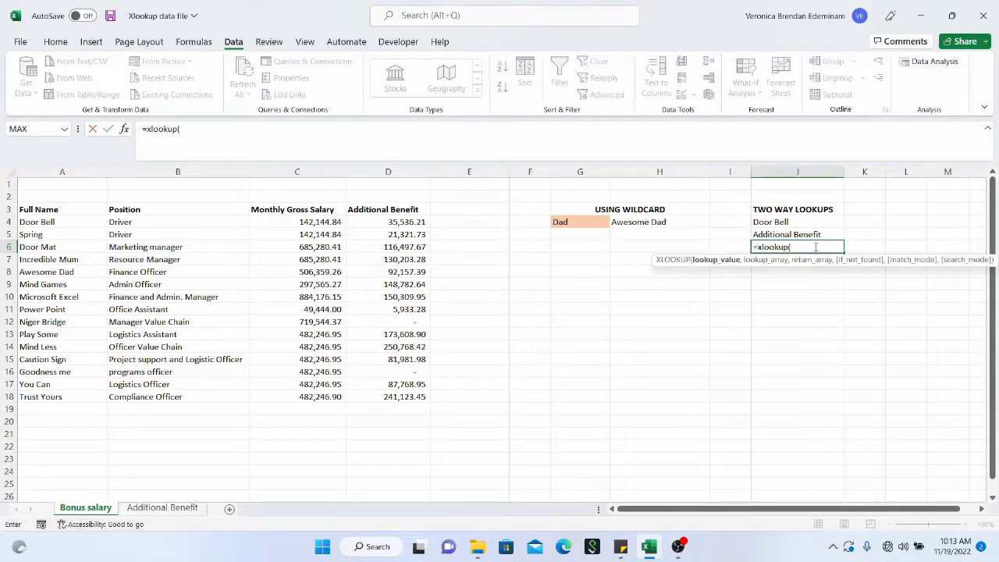
{"action": "left_click", "coordinate": [818, 220]}
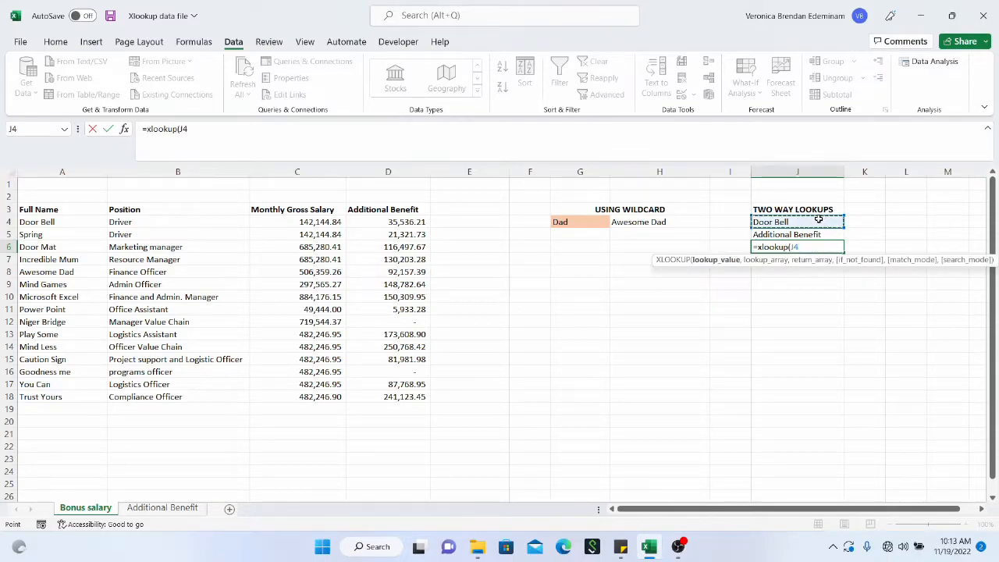
{"action": "type", "text": ","}
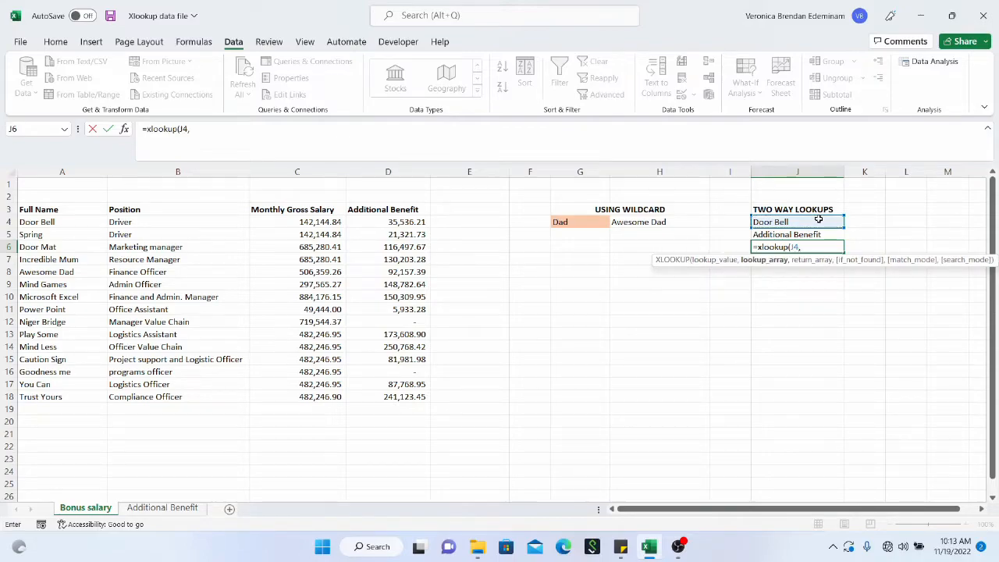
{"action": "left_click_drag", "start_coordinate": [46, 222], "coordinate": [45, 399]}
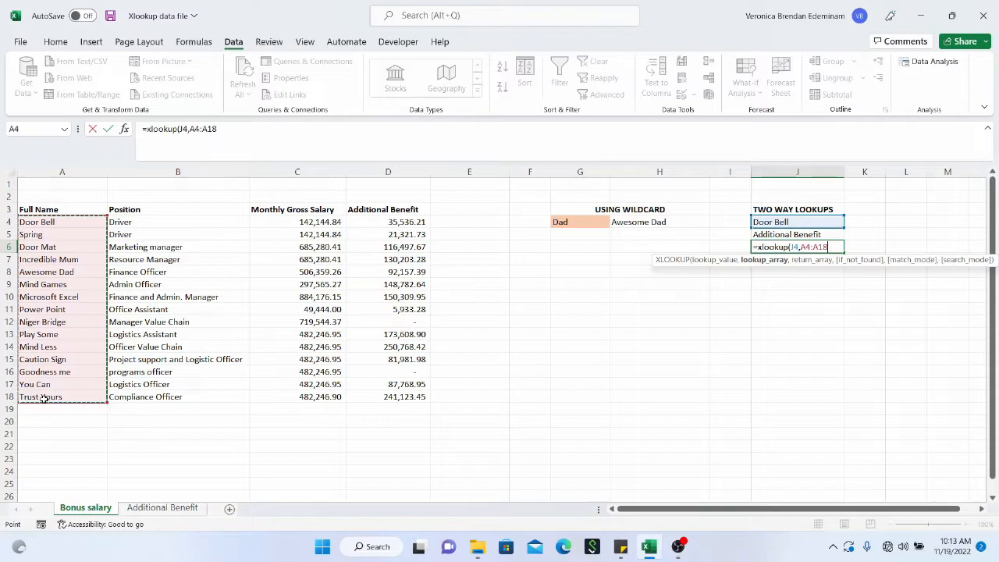
{"action": "type", "text": ","}
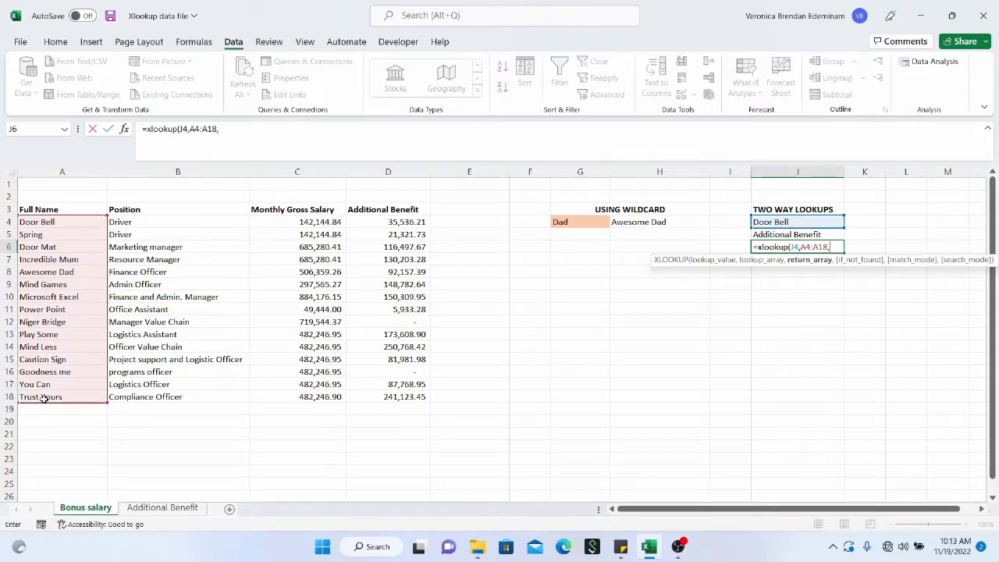
Complete J6's formula with a nested XLOOKUP(J5,C3:D3,C4:D18) as the return array.
{"action": "type", "text": "xlookup("}
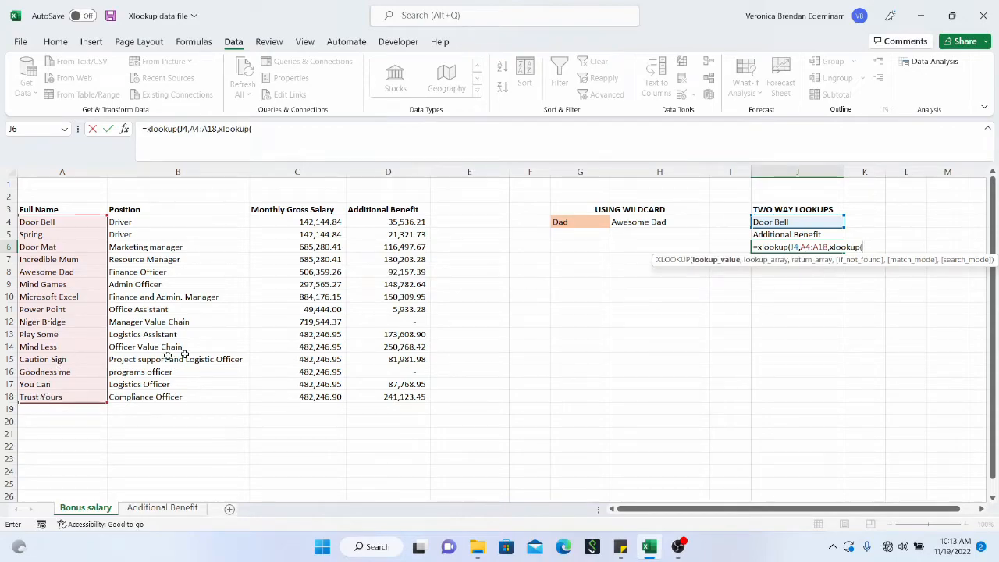
{"action": "left_click", "coordinate": [783, 232]}
{"action": "type", "text": ","}
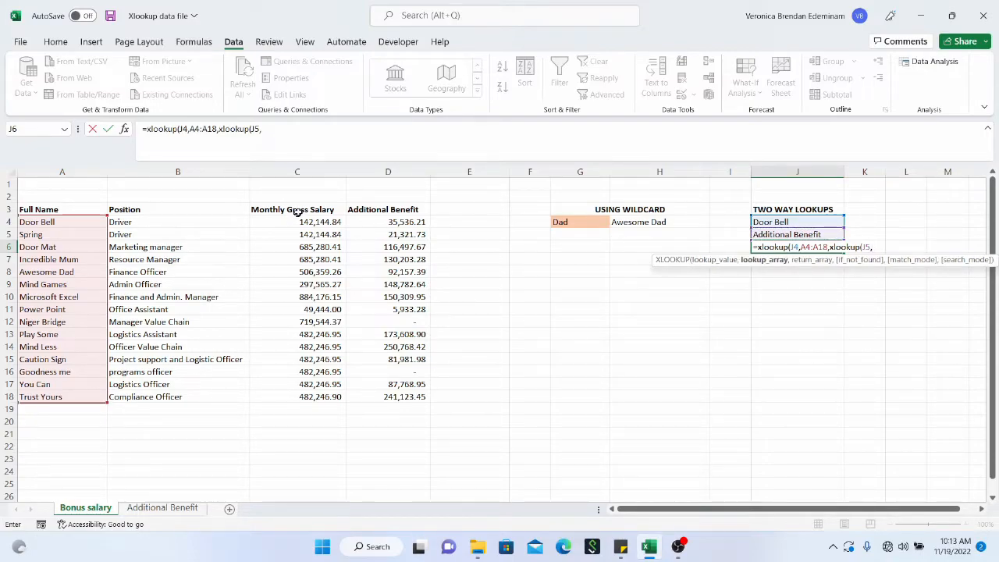
{"action": "left_click_drag", "start_coordinate": [304, 211], "coordinate": [397, 398]}
{"action": "type", "text": ","}
{"action": "type", "text": ")"}
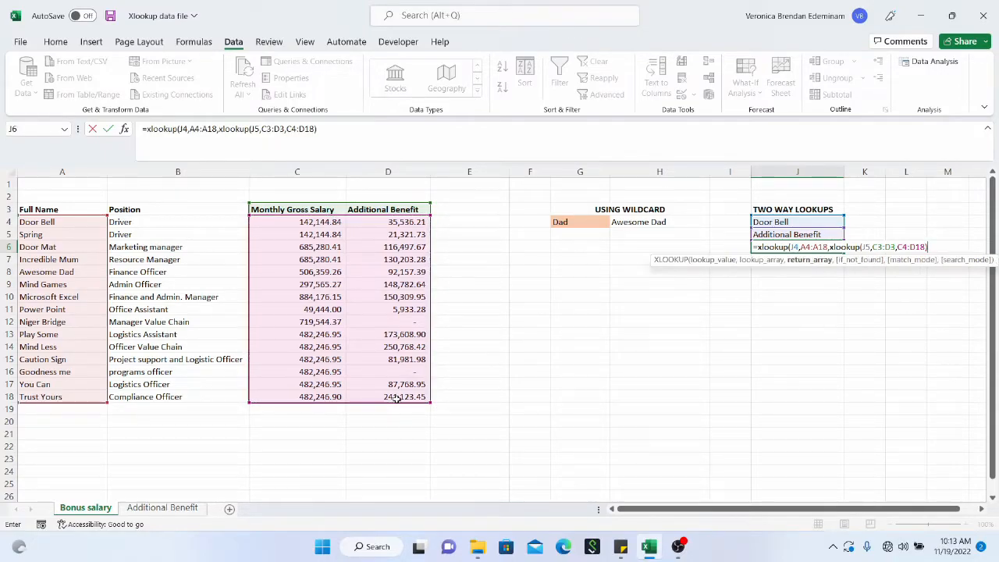
{"action": "type", "text": ")"}
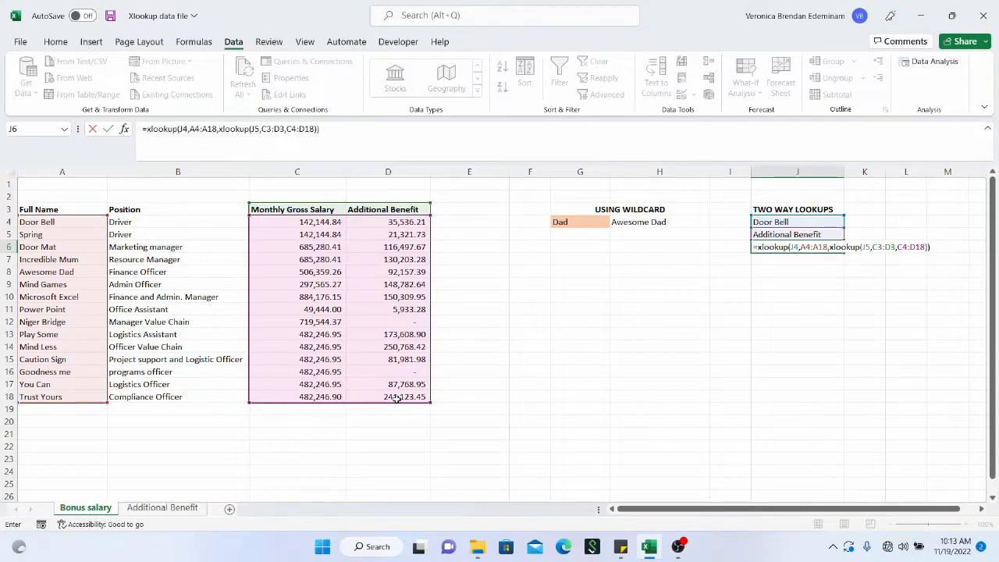
{"action": "key", "text": "Return"}
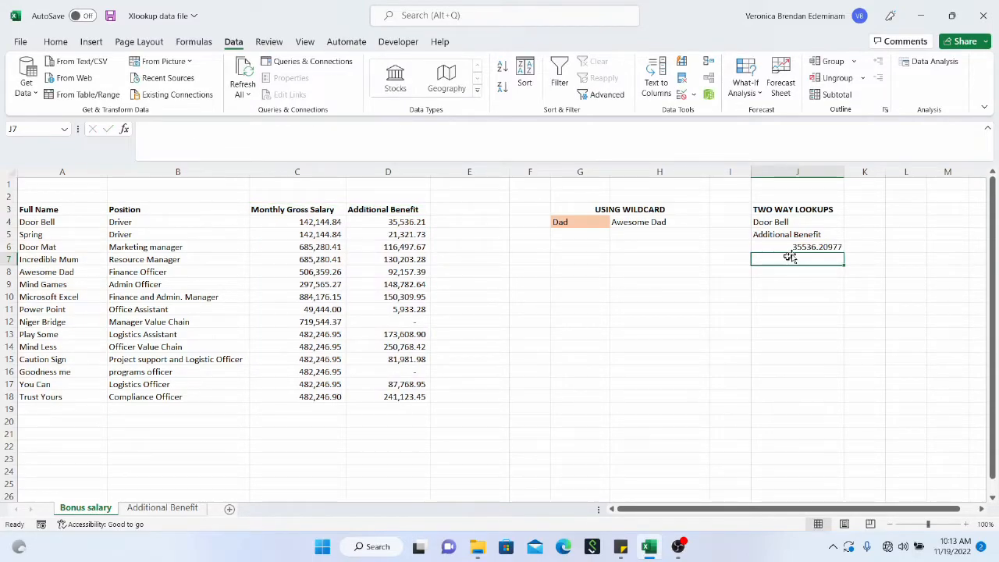
Apply the comma number style to the lookup result in J6.
{"action": "left_click", "coordinate": [815, 245]}
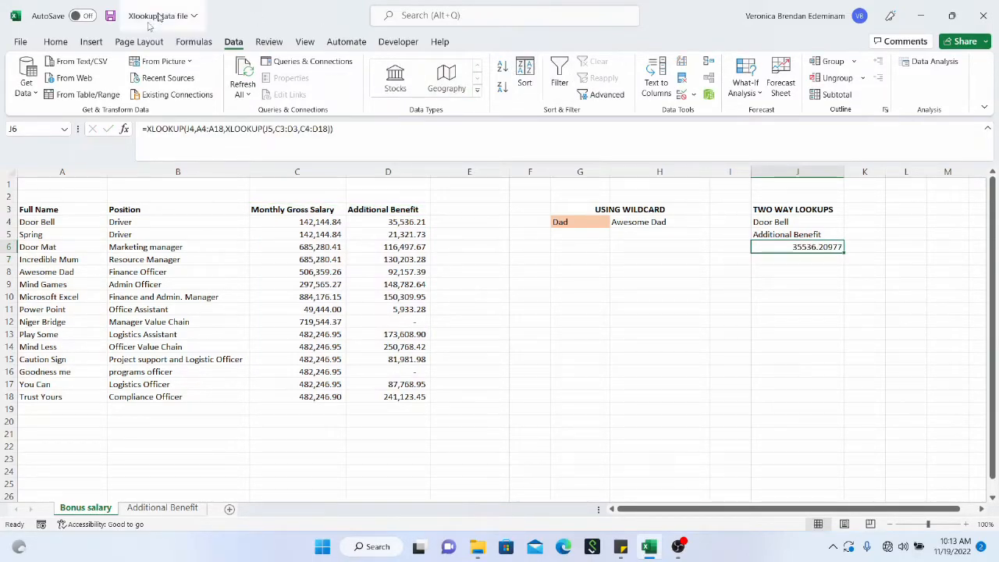
{"action": "left_click", "coordinate": [56, 42]}
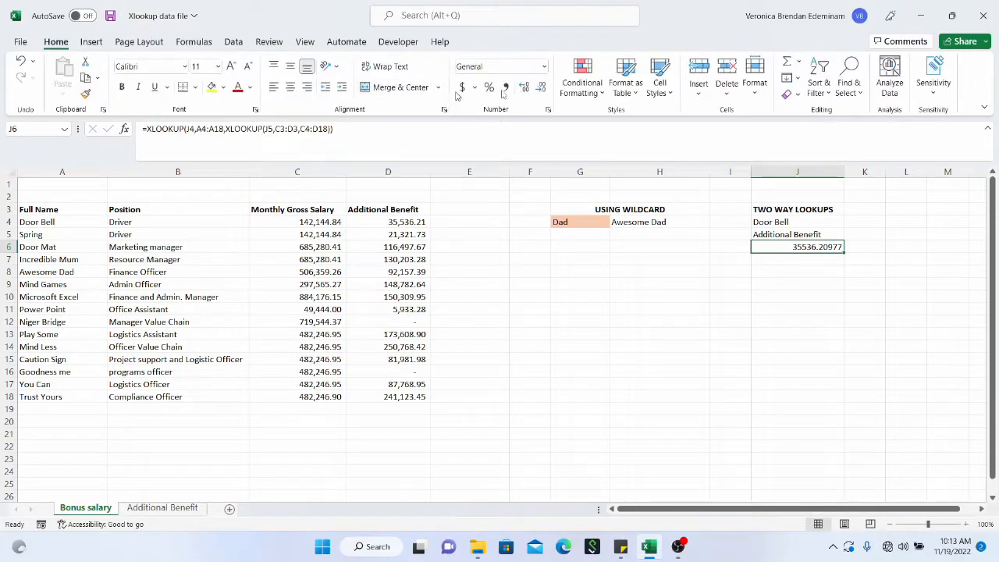
{"action": "left_click", "coordinate": [509, 88]}
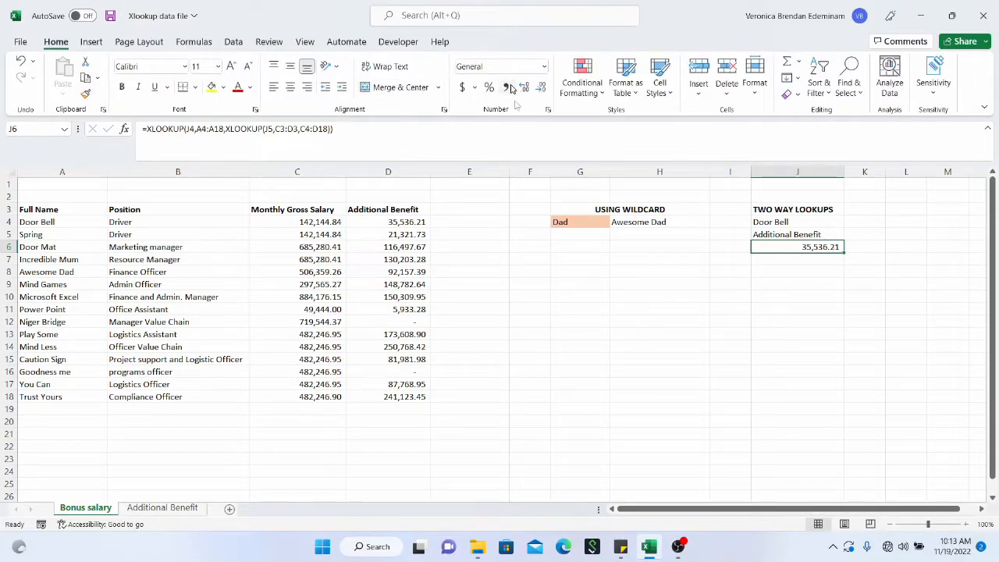
Choose the name from A6 in J4's drop-down list and compare J6's result with the Additional Benefit in row 6.
{"action": "left_click", "coordinate": [834, 223]}
{"action": "left_click", "coordinate": [849, 222]}
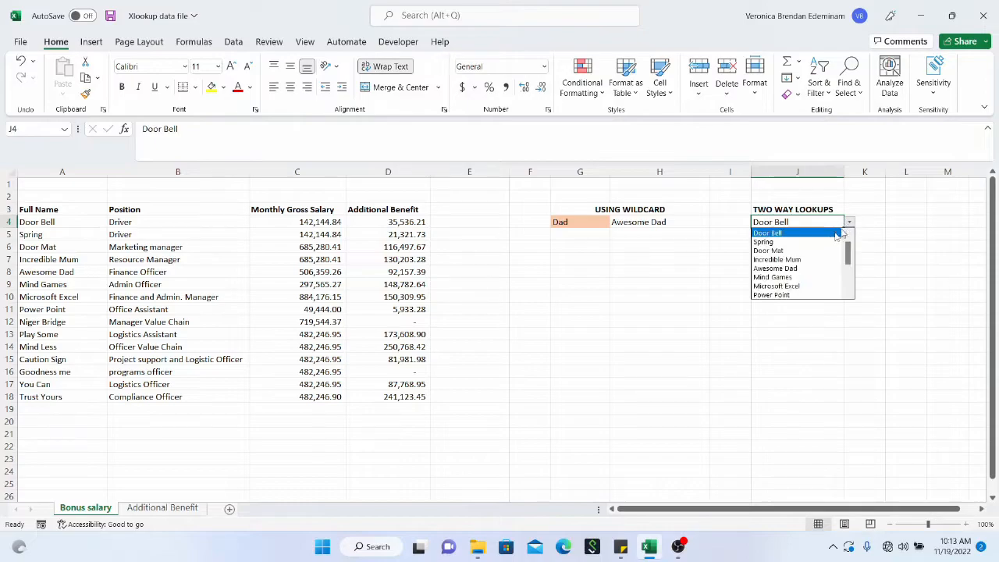
{"action": "left_click", "coordinate": [812, 250]}
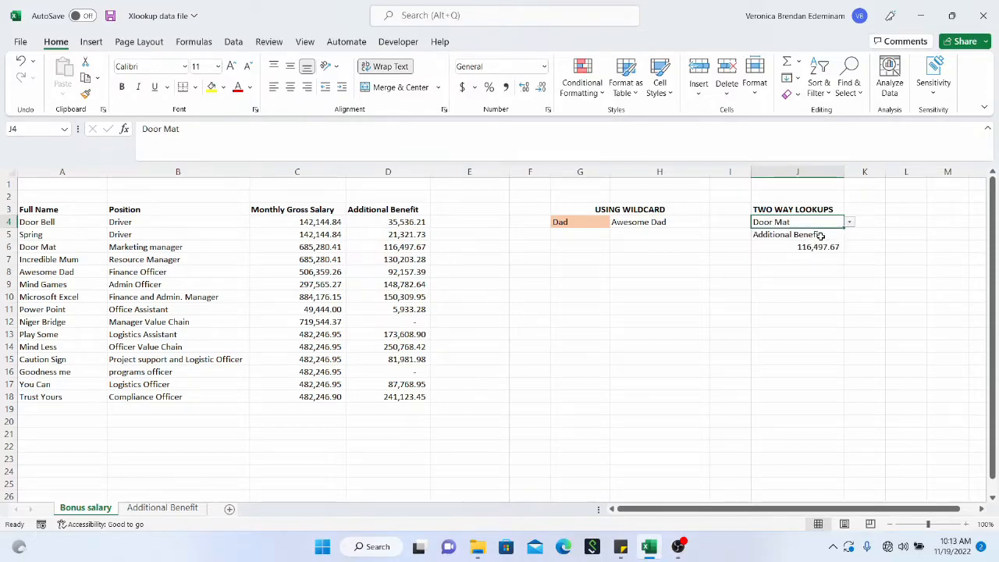
{"action": "left_click", "coordinate": [819, 234]}
{"action": "left_click", "coordinate": [816, 246]}
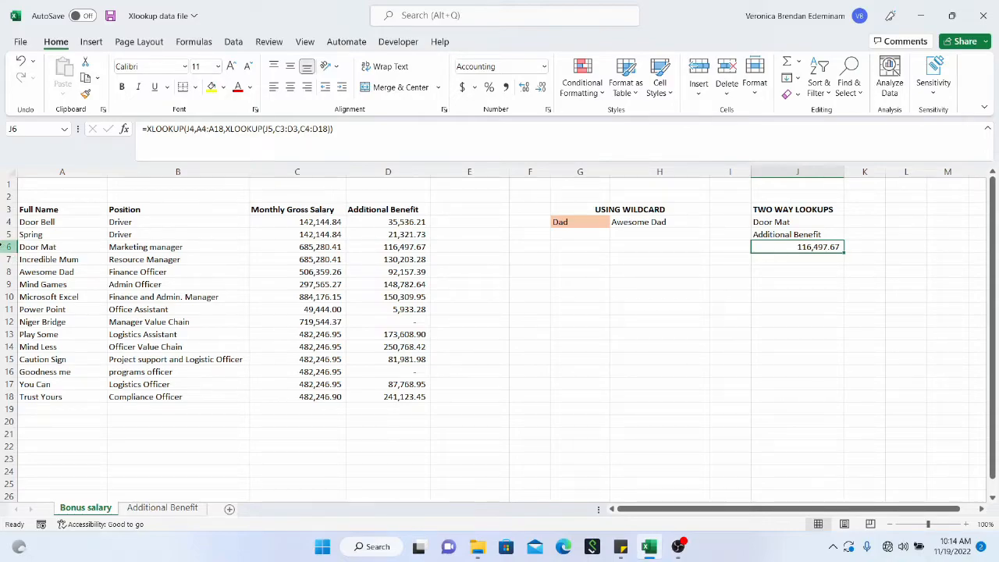
{"action": "left_click", "coordinate": [9, 246]}
{"action": "left_click", "coordinate": [409, 246]}
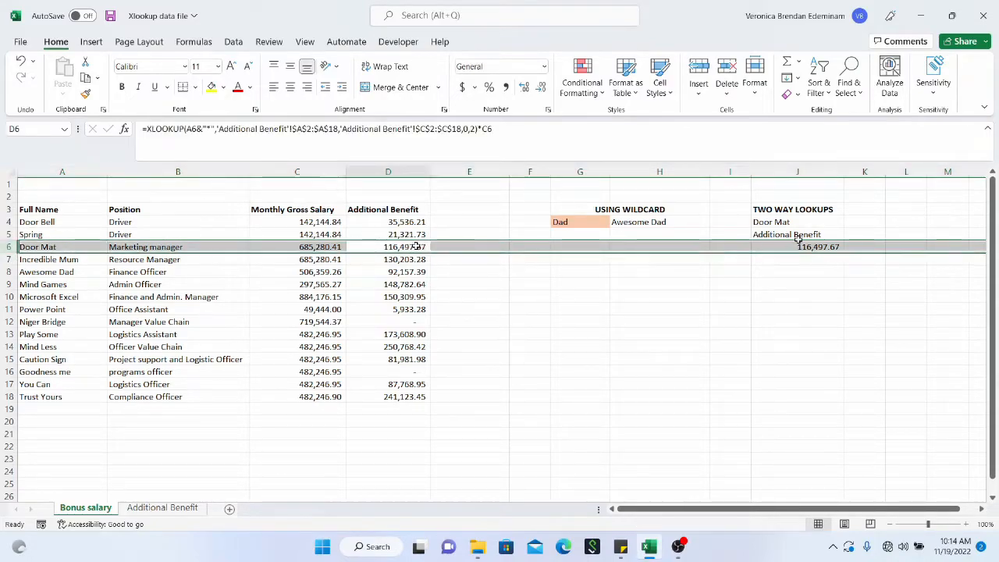
Choose Monthly Gross Salary from J5's drop-down list and check the lookup result in J6.
{"action": "left_click", "coordinate": [839, 233]}
{"action": "left_click", "coordinate": [851, 237]}
{"action": "left_click", "coordinate": [820, 247]}
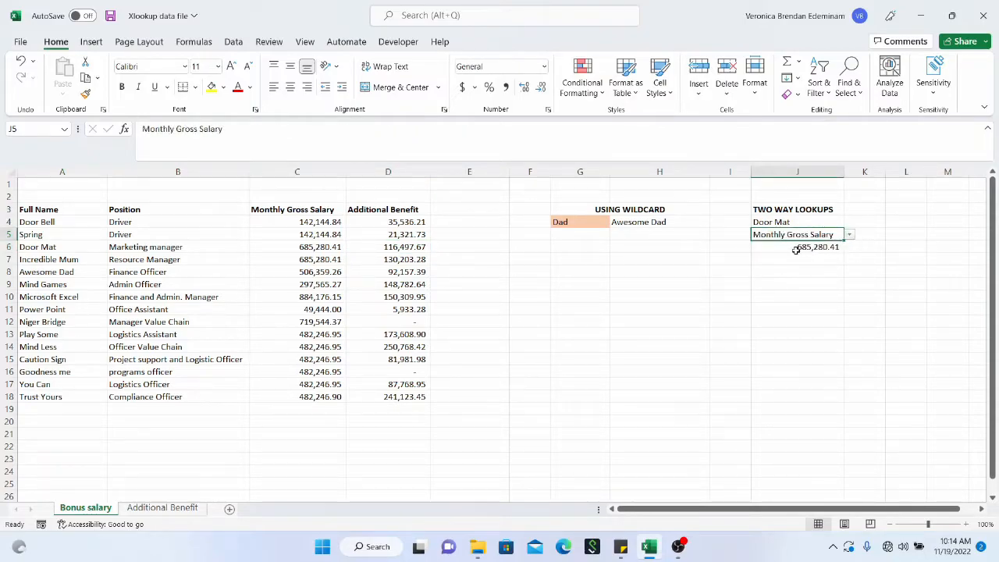
{"action": "left_click", "coordinate": [796, 249]}
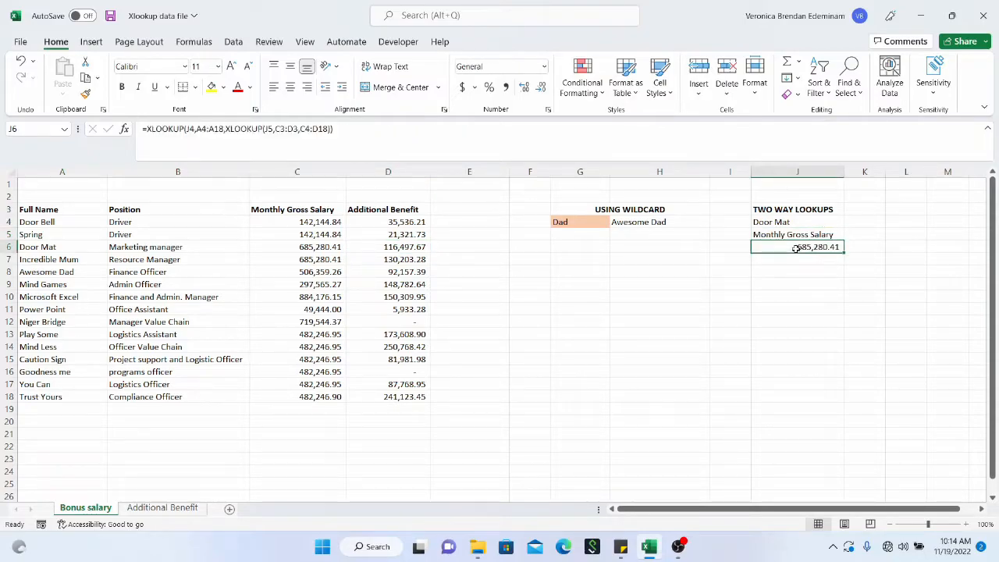
Add a bold Total Benefit heading in E3.
{"action": "left_click", "coordinate": [470, 209]}
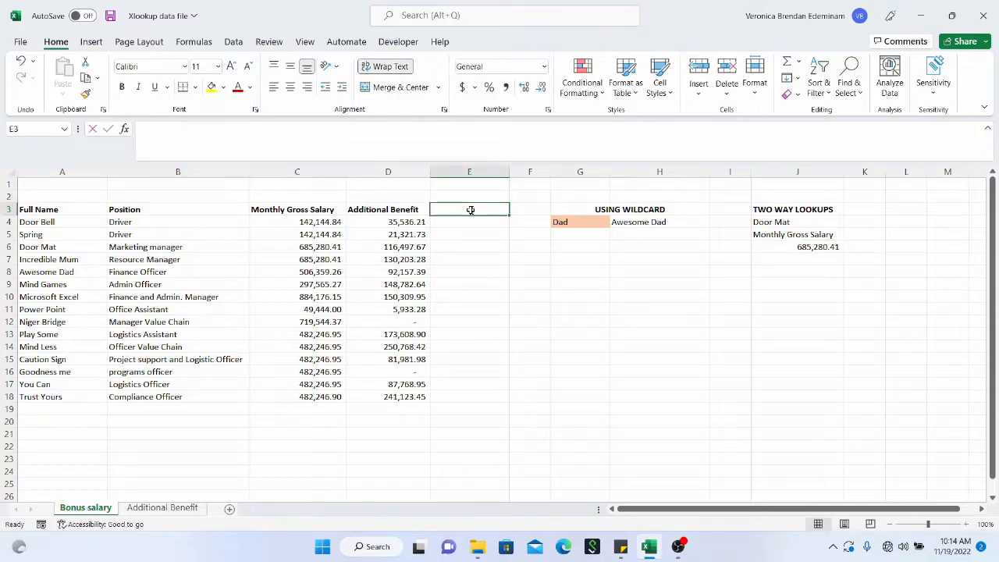
{"action": "type", "text": "Total Benefit"}
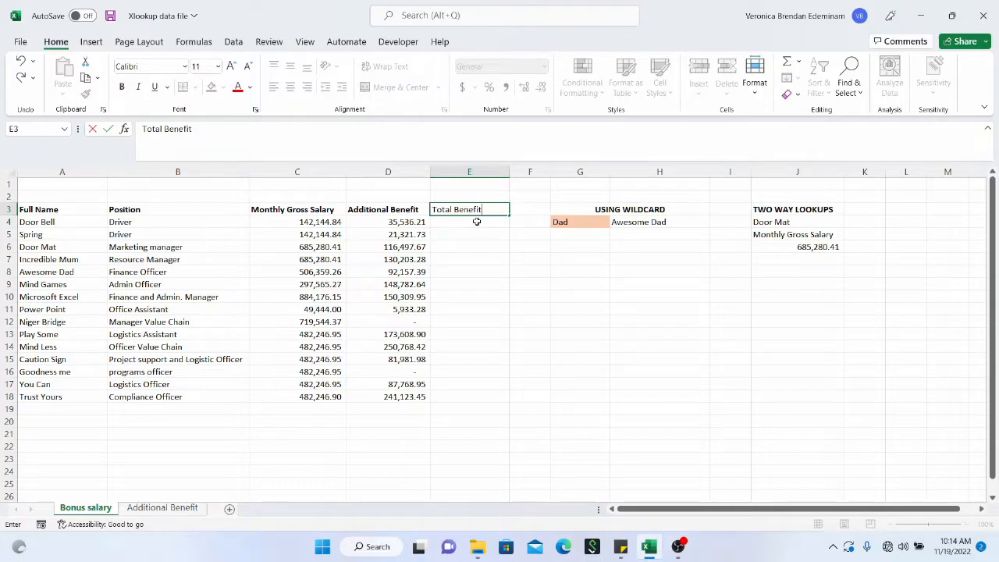
{"action": "key", "text": "Return"}
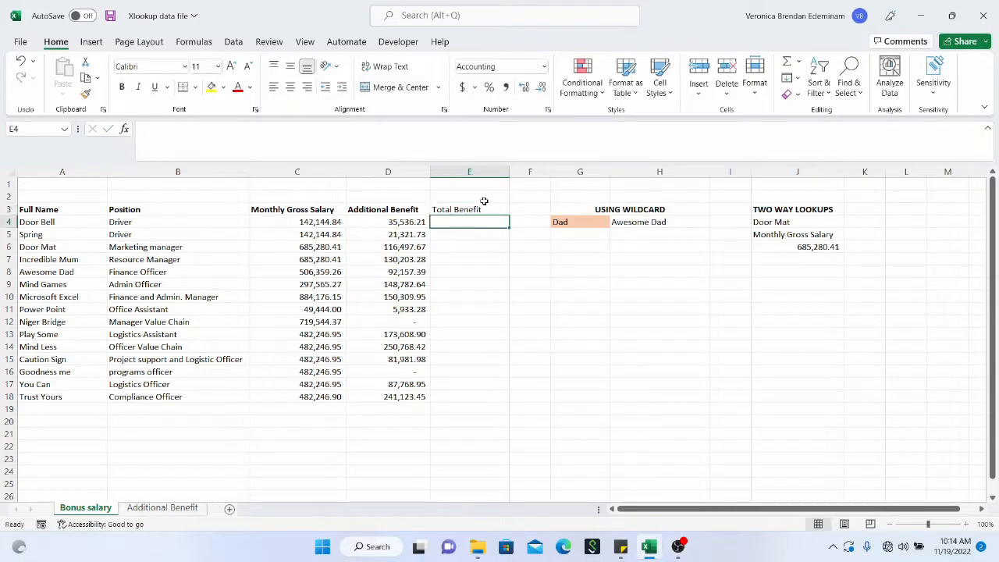
{"action": "left_click", "coordinate": [484, 210]}
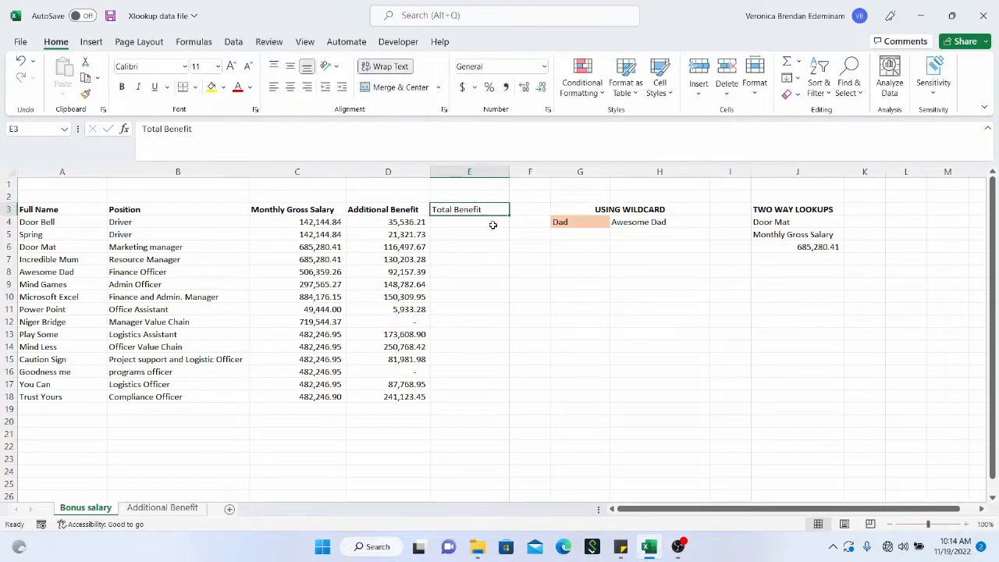
{"action": "left_click", "coordinate": [493, 225]}
{"action": "left_click", "coordinate": [493, 209]}
{"action": "key", "text": "ctrl+b"}
Add C4 and D4 in E4 with a formula and fill it down to E18.
{"action": "left_click", "coordinate": [494, 221]}
{"action": "type", "text": "="}
{"action": "left_click", "coordinate": [328, 222]}
{"action": "type", "text": "+"}
{"action": "left_click", "coordinate": [406, 221]}
{"action": "key", "text": "ctrl+Return"}
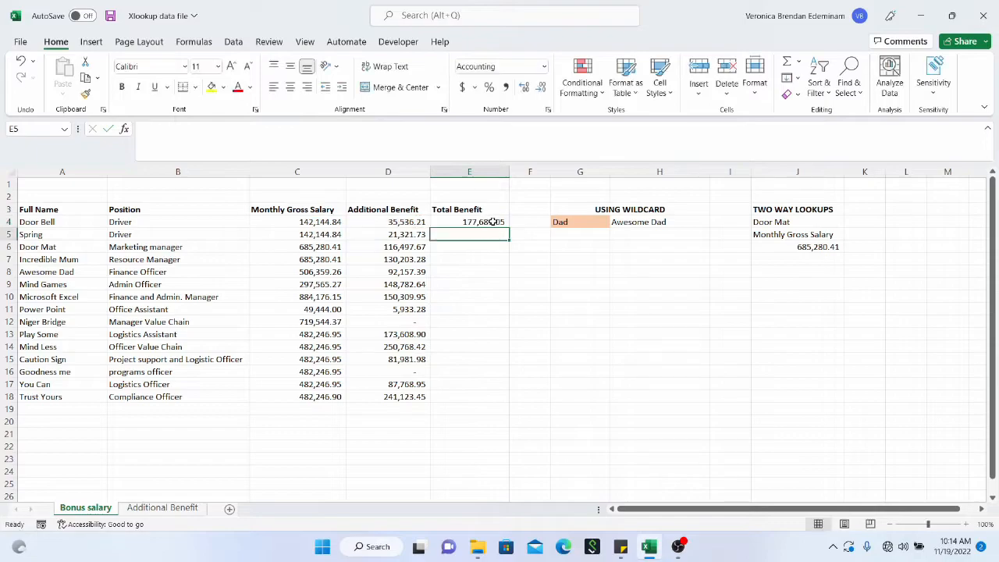
{"action": "left_click_drag", "start_coordinate": [510, 224], "coordinate": [481, 401]}
Extend the source of J5's list data validation to the headings in C3:E3.
{"action": "left_click", "coordinate": [817, 236]}
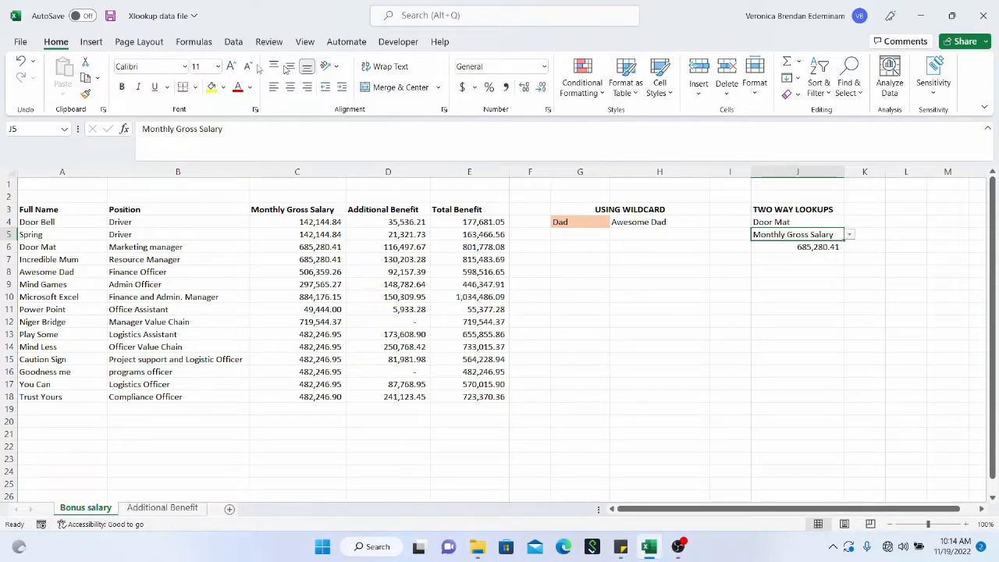
{"action": "left_click", "coordinate": [232, 42]}
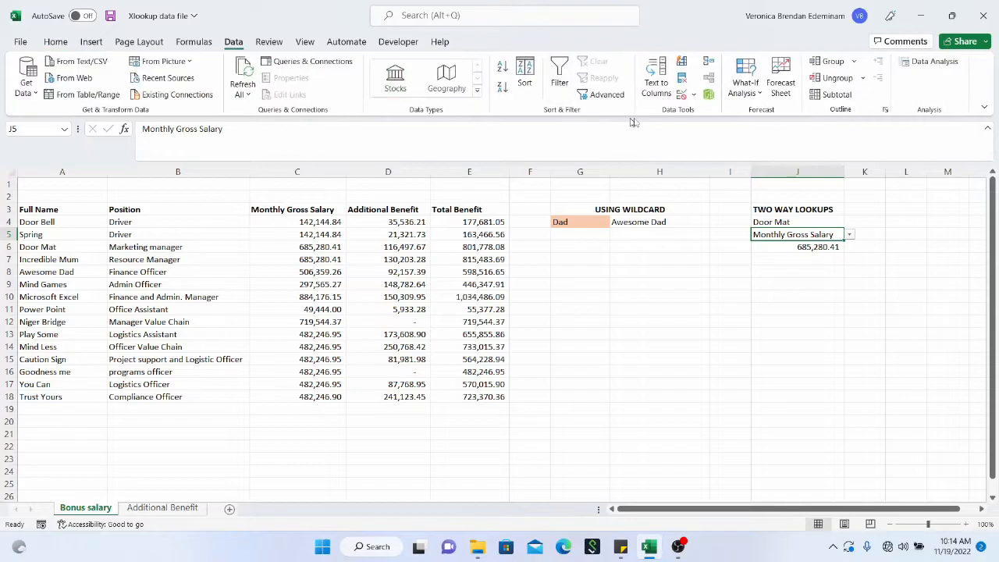
{"action": "left_click", "coordinate": [693, 96]}
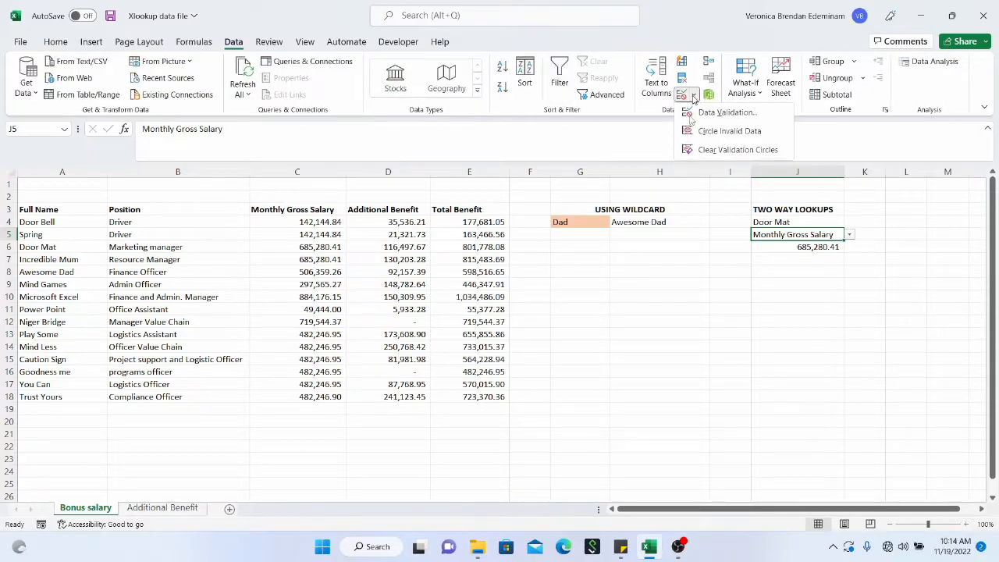
{"action": "left_click", "coordinate": [700, 118]}
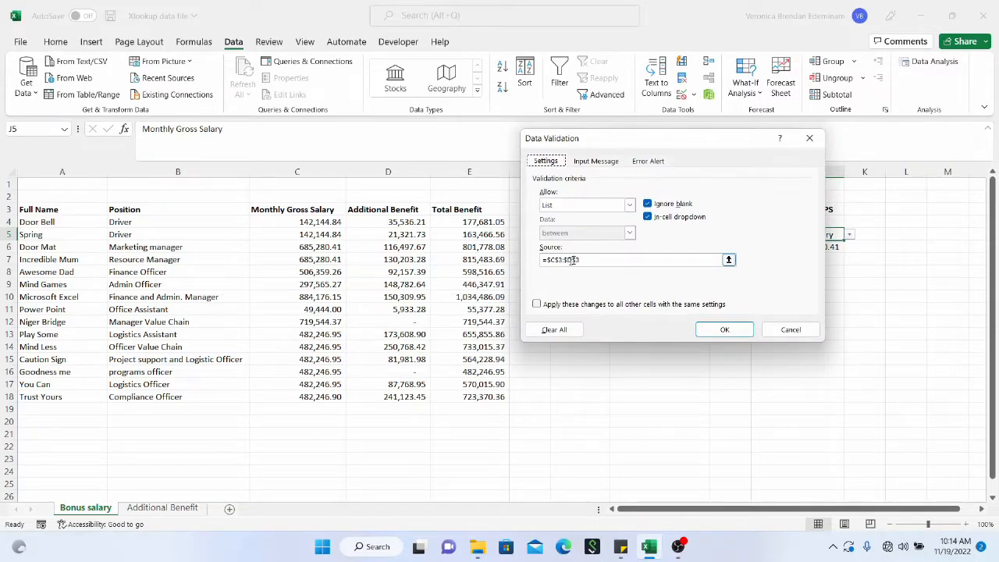
{"action": "left_click_drag", "start_coordinate": [258, 210], "coordinate": [428, 207]}
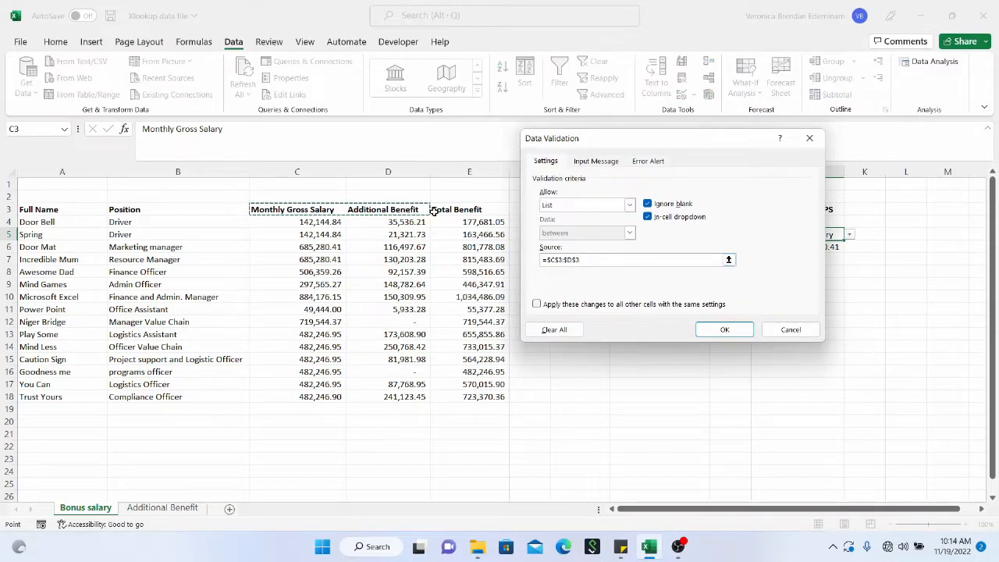
{"action": "left_click_drag", "start_coordinate": [261, 209], "coordinate": [460, 209]}
{"action": "left_click", "coordinate": [725, 330]}
Extend the nested XLOOKUP in J6 to the Total Benefit column, using C3:E3 as lookup array and C4:E18 as return array.
{"action": "left_click", "coordinate": [792, 247]}
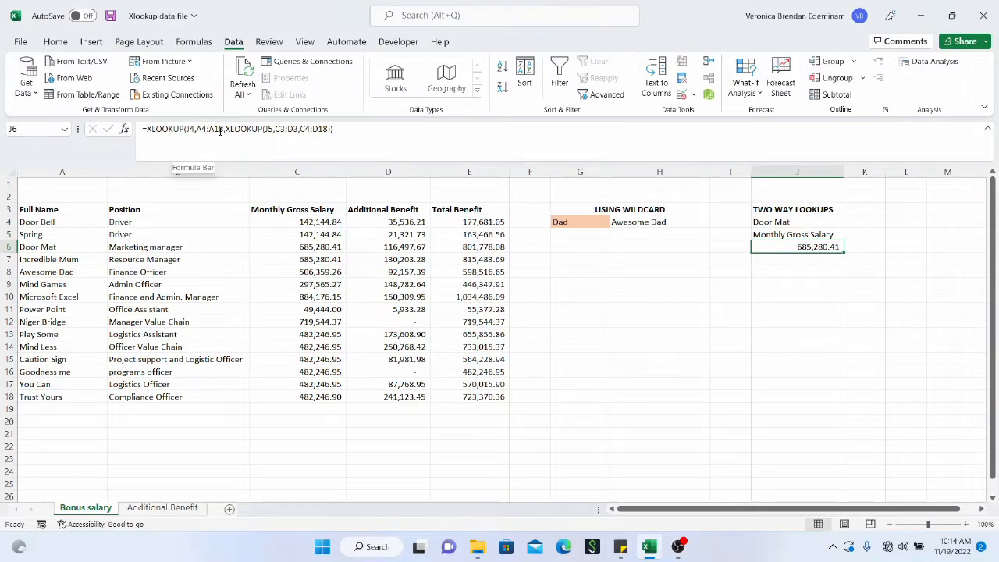
{"action": "left_click", "coordinate": [295, 129]}
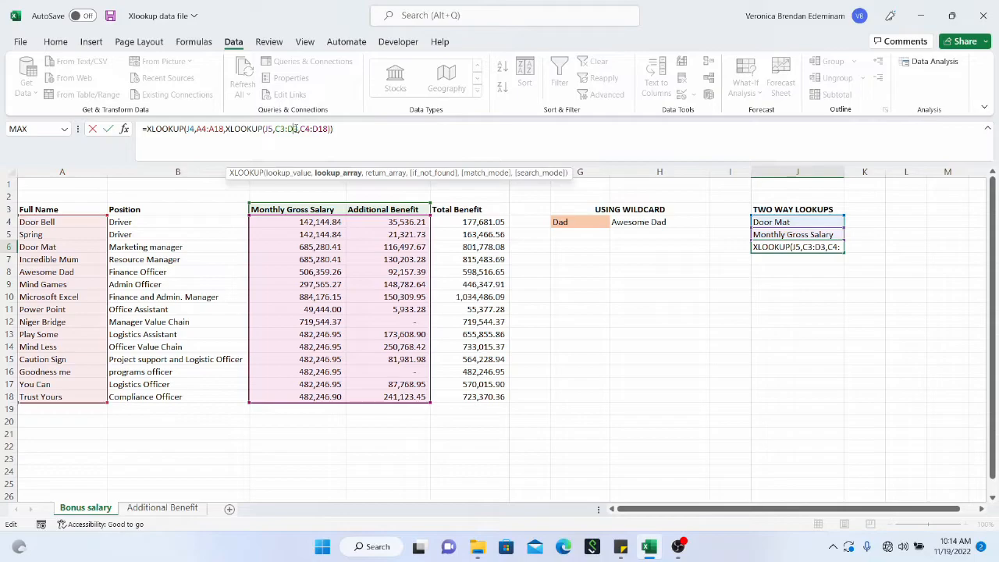
{"action": "key", "text": "BackSpace"}
{"action": "type", "text": "e"}
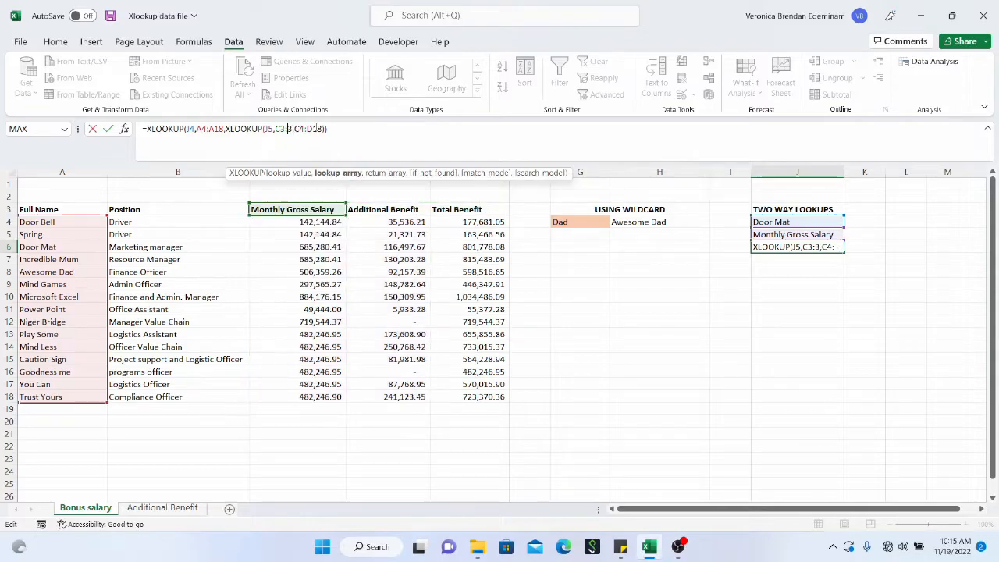
{"action": "left_click", "coordinate": [318, 129]}
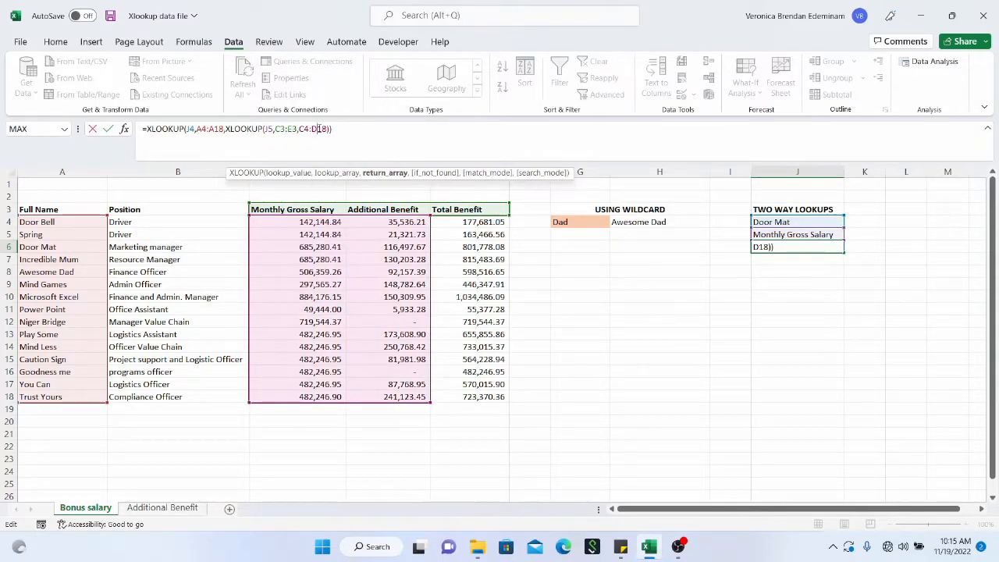
{"action": "key", "text": "BackSpace"}
{"action": "type", "text": "E"}
{"action": "key", "text": "Return"}
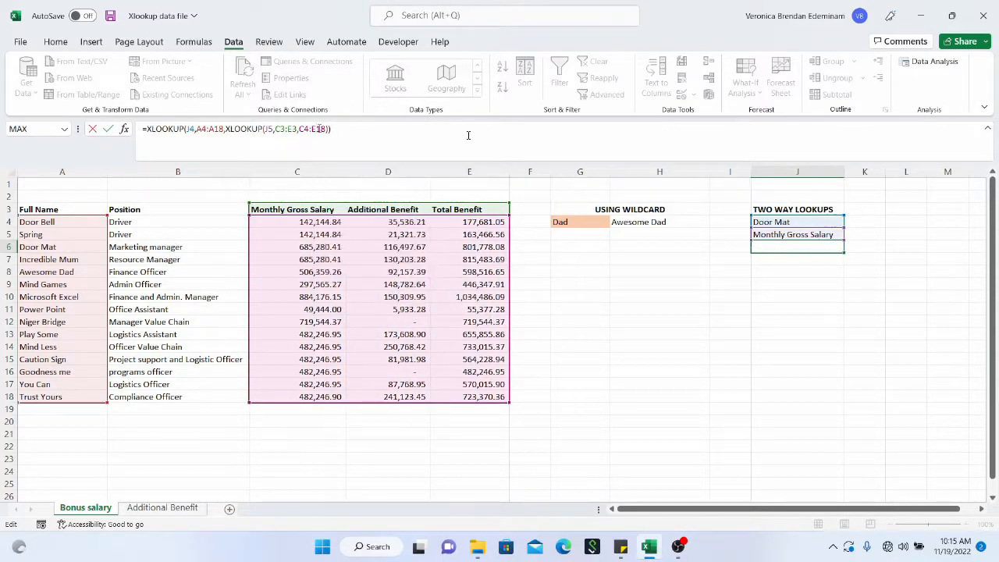
Choose Total Benefit from J5's drop-down list and check the lookup result in J6 against the selections.
{"action": "left_click", "coordinate": [789, 235]}
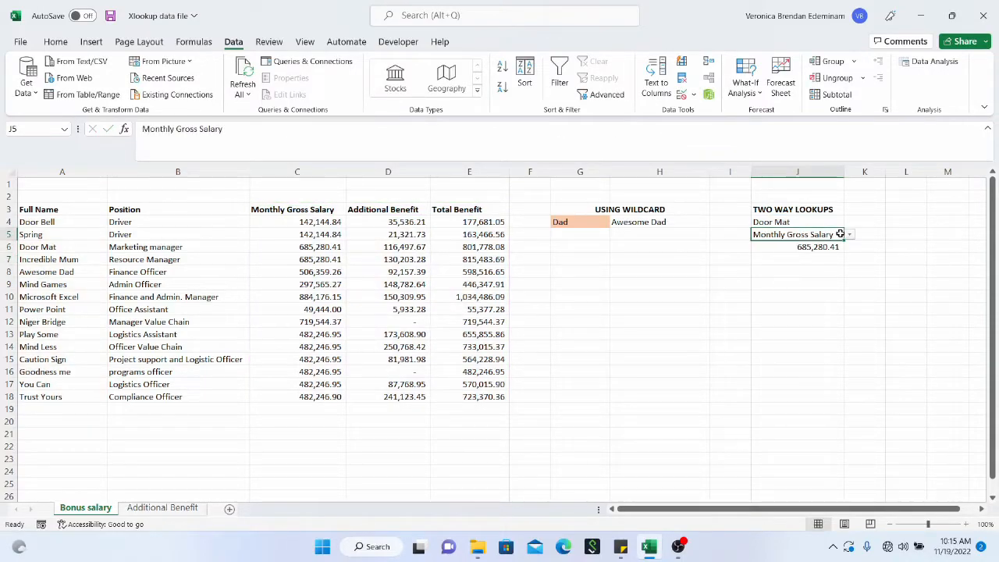
{"action": "left_click", "coordinate": [850, 234]}
{"action": "left_click", "coordinate": [804, 263]}
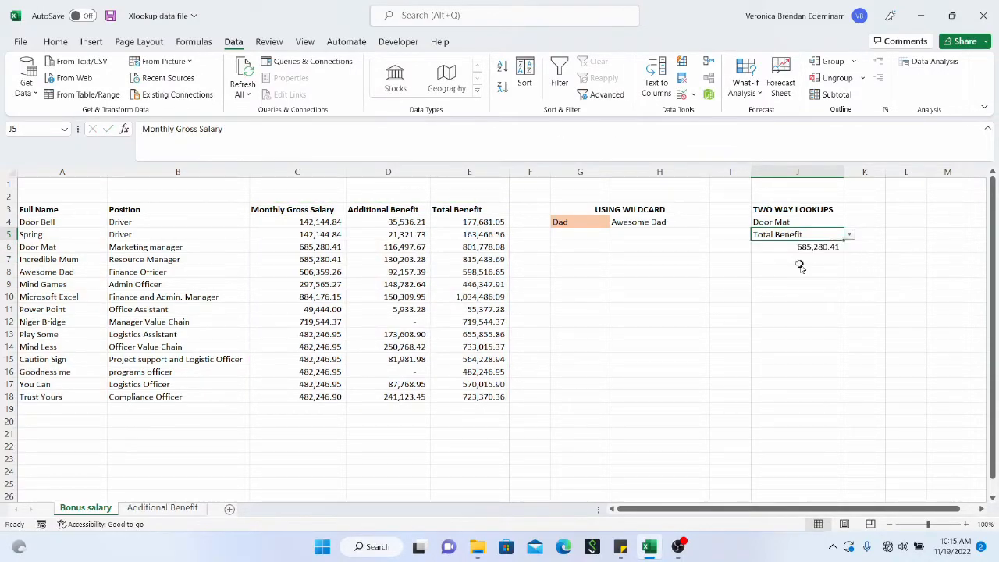
{"action": "left_click", "coordinate": [805, 248]}
{"action": "left_click", "coordinate": [795, 224]}
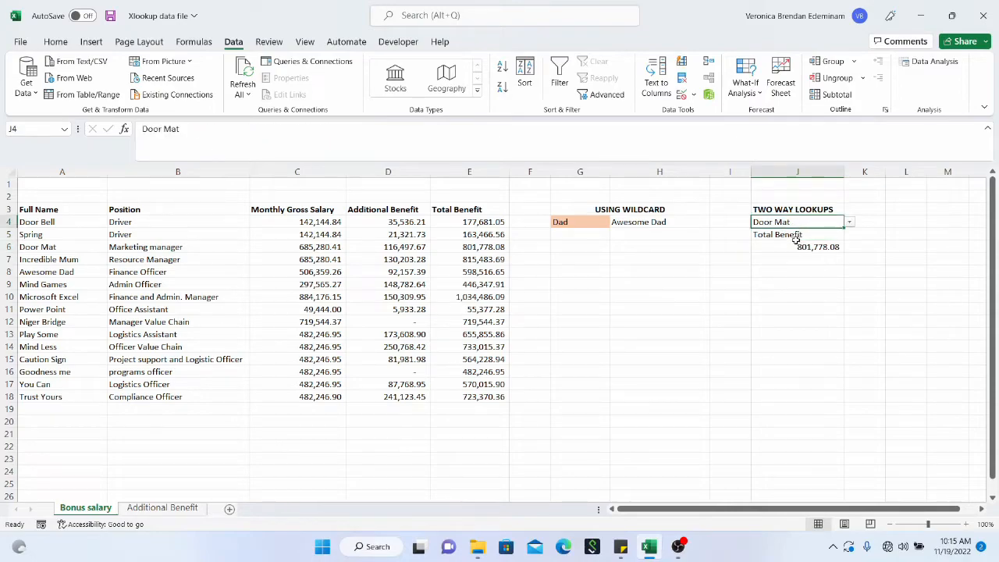
{"action": "left_click", "coordinate": [796, 247]}
{"action": "left_click", "coordinate": [811, 225]}
{"action": "left_click", "coordinate": [812, 235]}
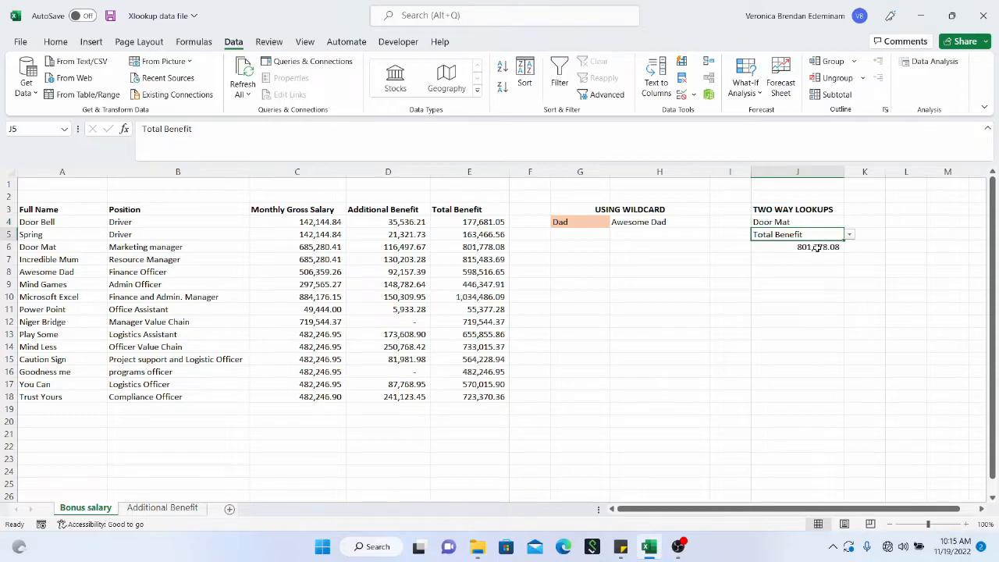
{"action": "left_click", "coordinate": [817, 248]}
{"action": "left_click", "coordinate": [820, 223]}
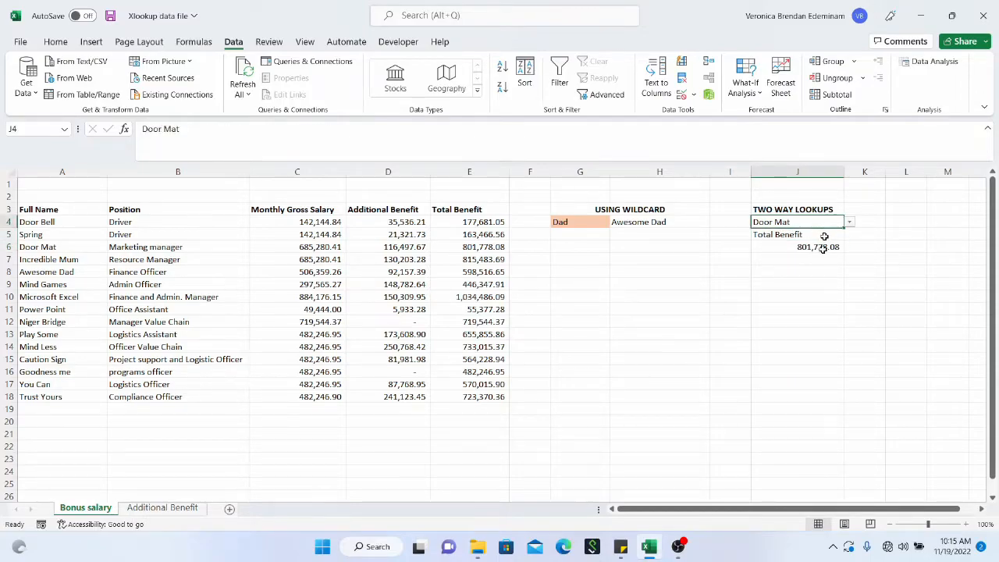
{"action": "left_click", "coordinate": [821, 248]}
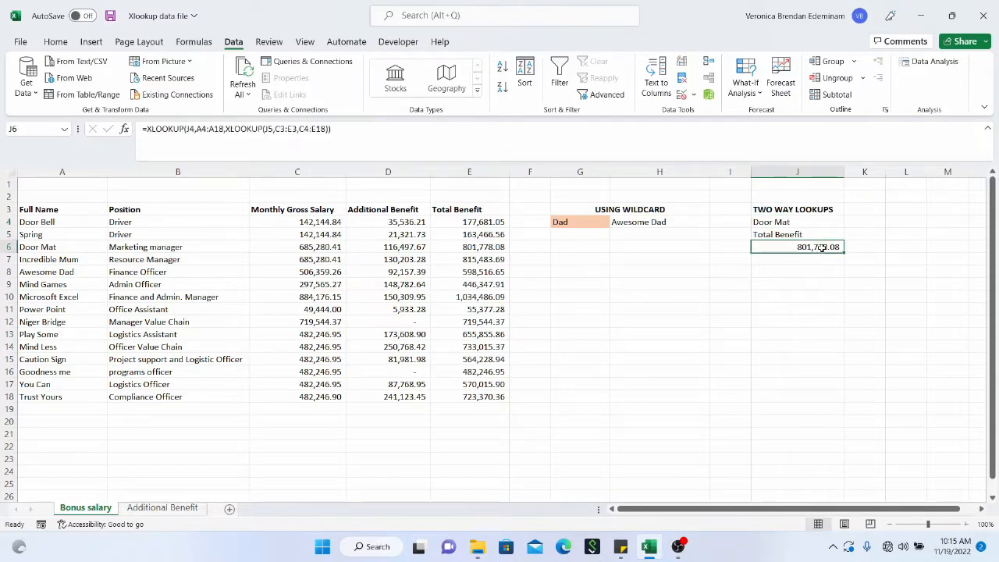
Choose Mind Games in J4 and Monthly Gross Salary in J5 from the drop-down lists, checking the result in J6.
{"action": "left_click", "coordinate": [821, 224]}
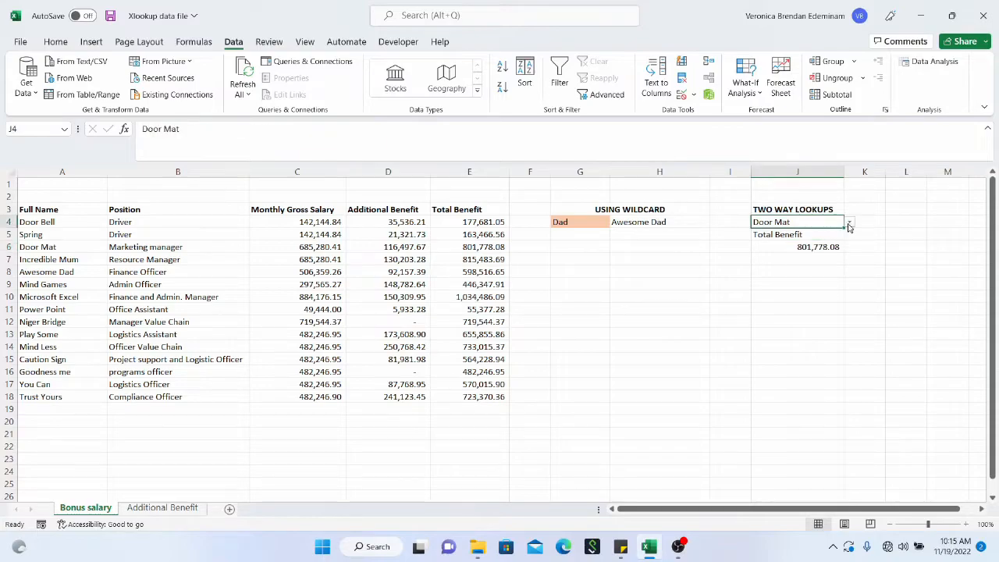
{"action": "left_click", "coordinate": [850, 223]}
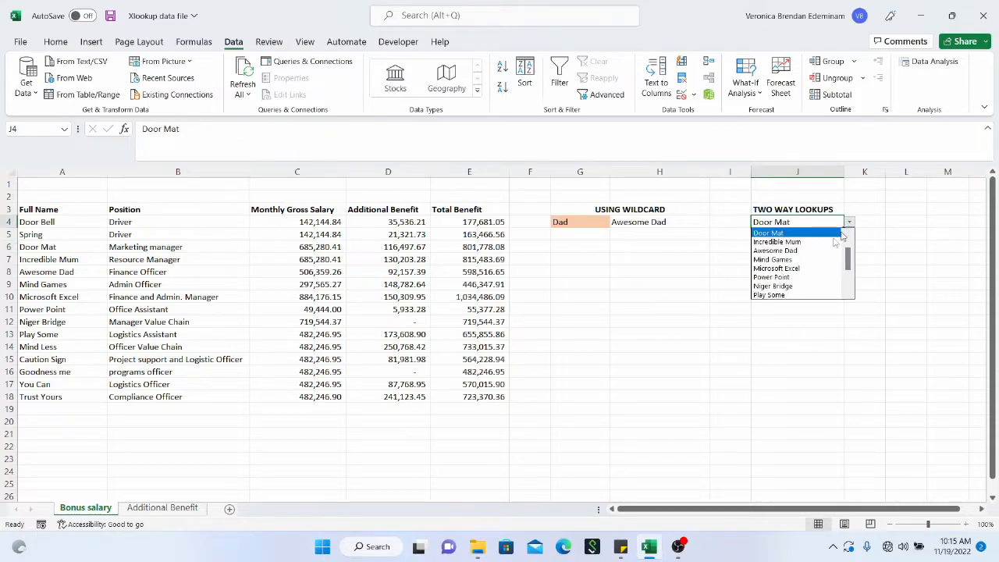
{"action": "left_click", "coordinate": [798, 260]}
{"action": "left_click", "coordinate": [829, 234]}
{"action": "left_click", "coordinate": [850, 234]}
{"action": "left_click", "coordinate": [786, 246]}
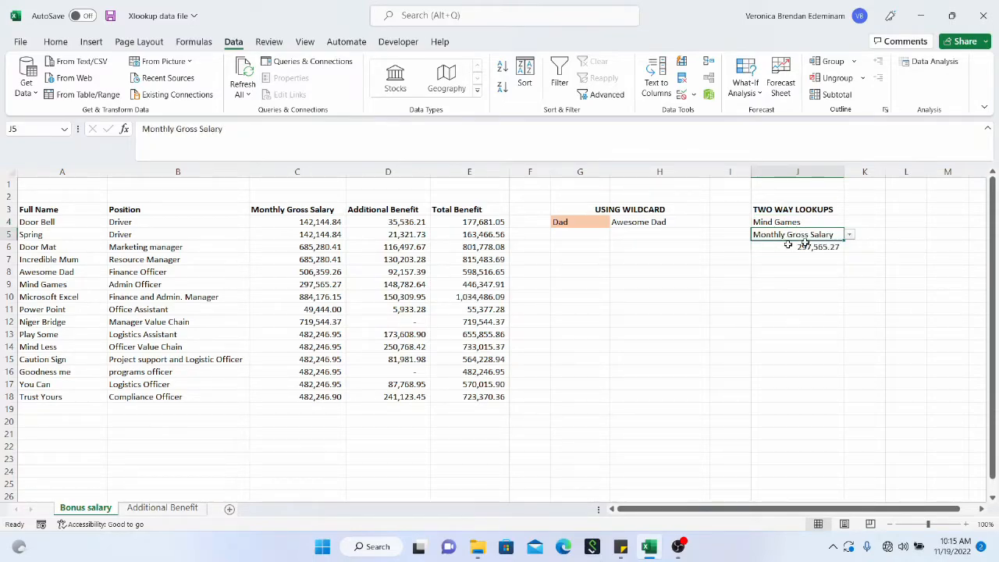
{"action": "left_click", "coordinate": [813, 248]}
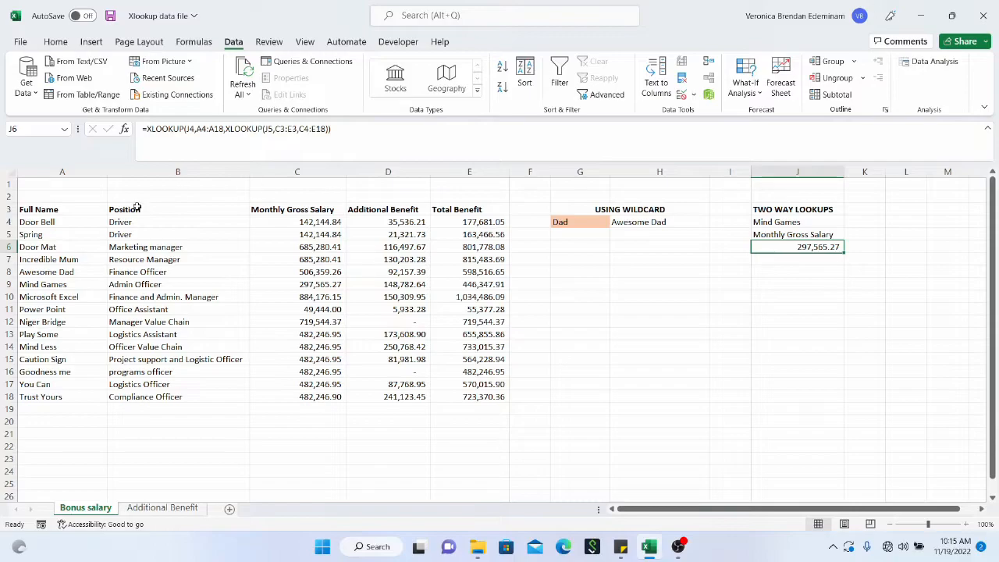
Convert the data range A3:E18 into a table with headers.
{"action": "left_click_drag", "start_coordinate": [70, 209], "coordinate": [489, 396]}
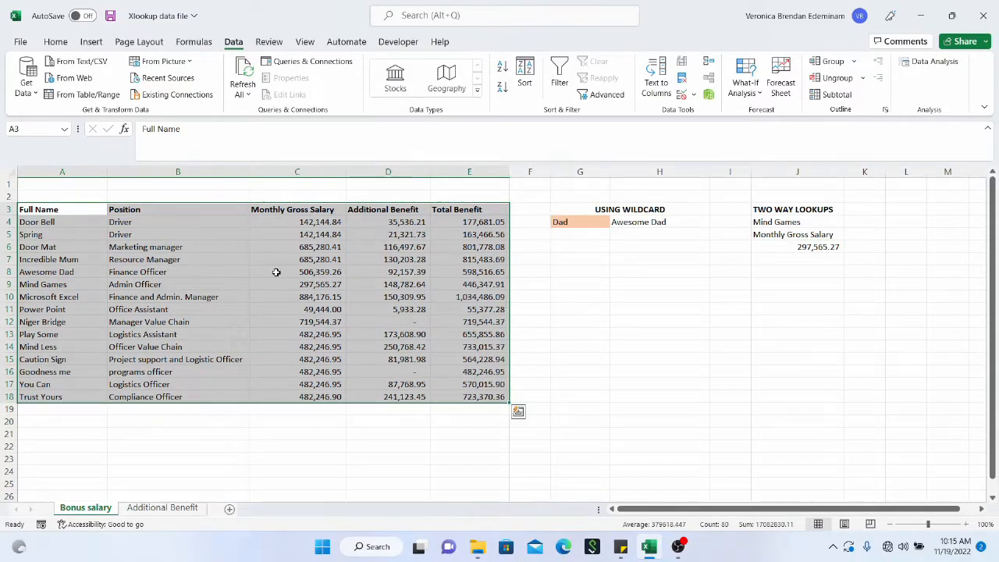
{"action": "left_click", "coordinate": [311, 274]}
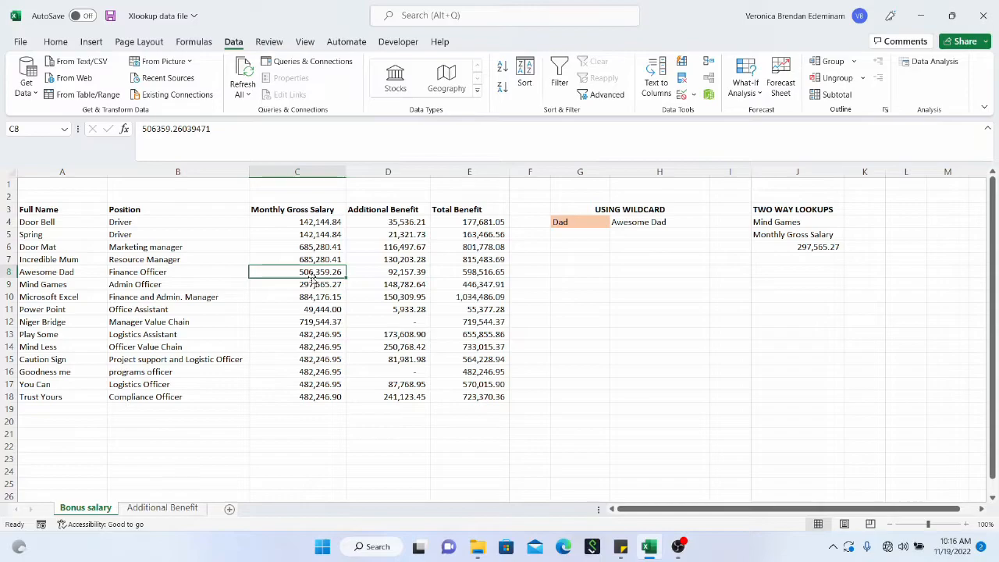
{"action": "left_click", "coordinate": [311, 298]}
{"action": "key", "text": "ctrl+t"}
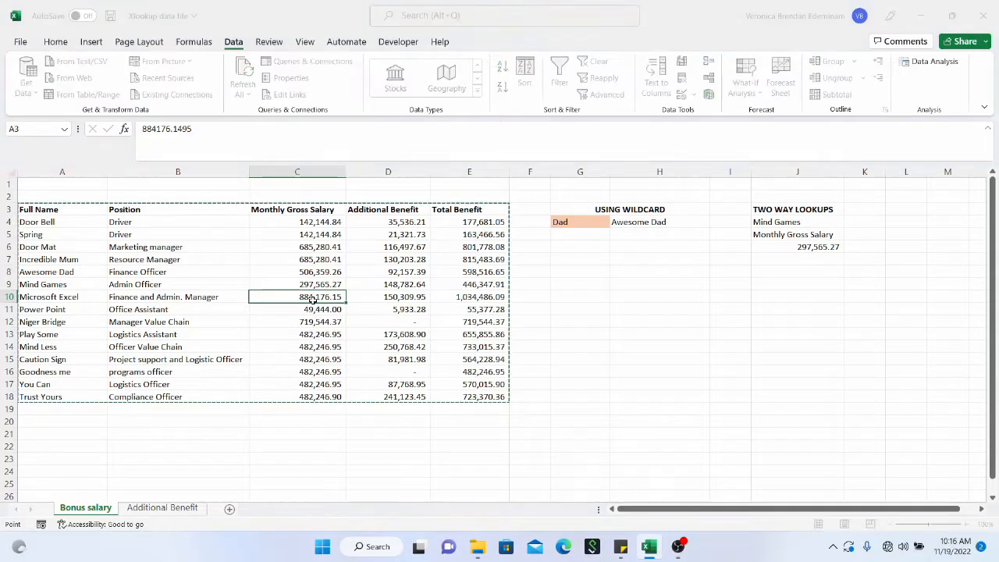
{"action": "left_click", "coordinate": [665, 288]}
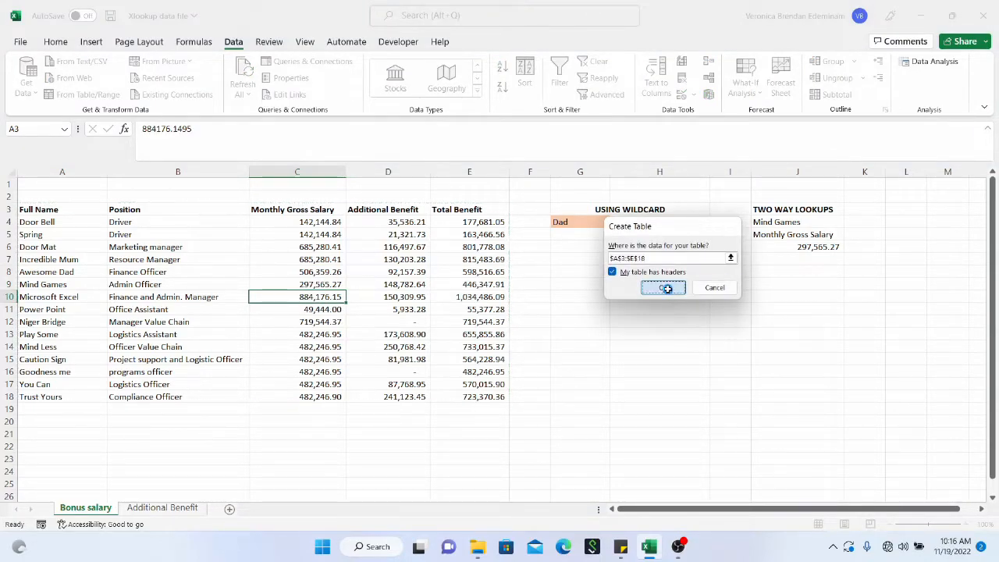
{"action": "left_click", "coordinate": [279, 273]}
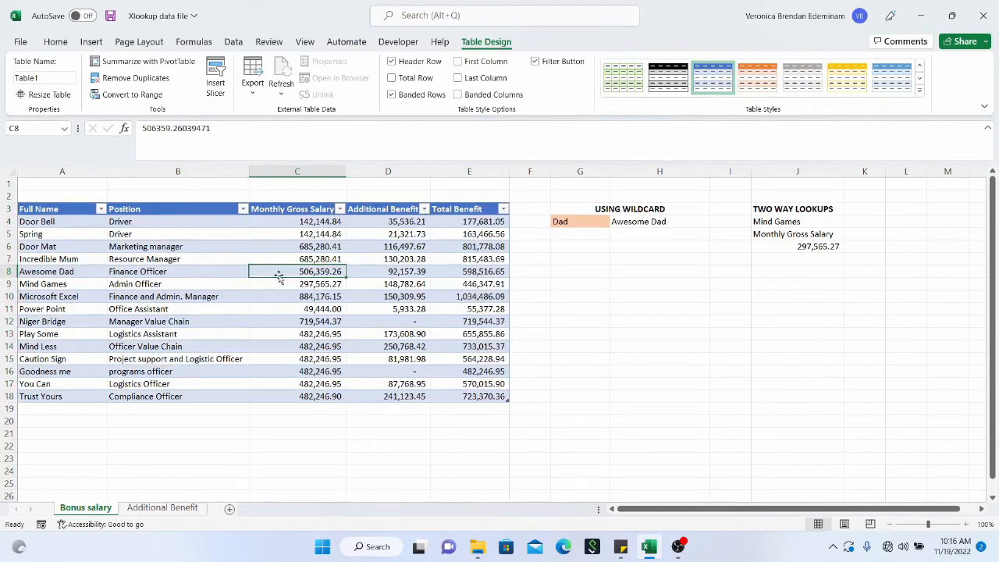
{"action": "left_click_drag", "start_coordinate": [63, 211], "coordinate": [465, 394]}
{"action": "left_click", "coordinate": [437, 352]}
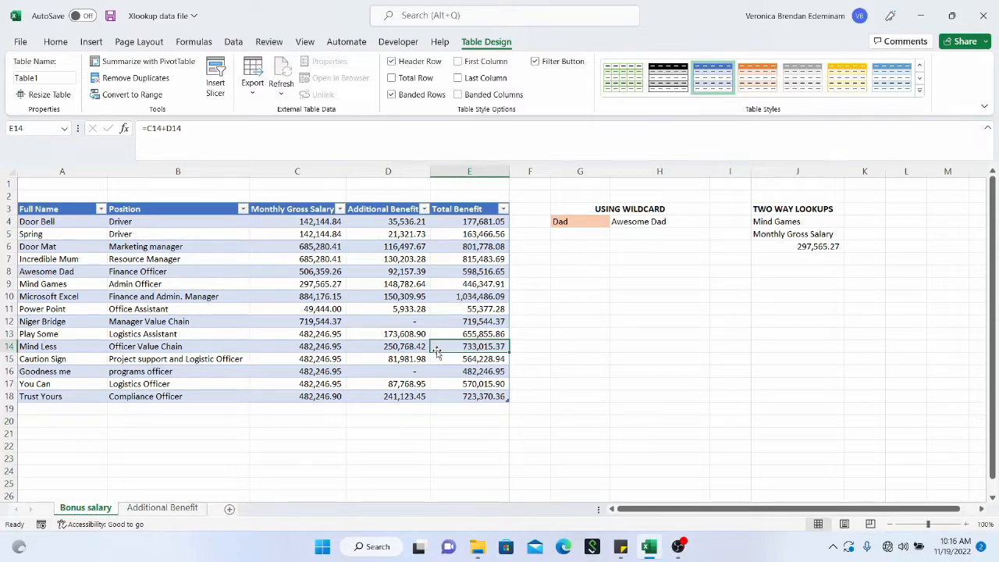
Rename the new table as BENEFIT.
{"action": "left_click", "coordinate": [142, 283]}
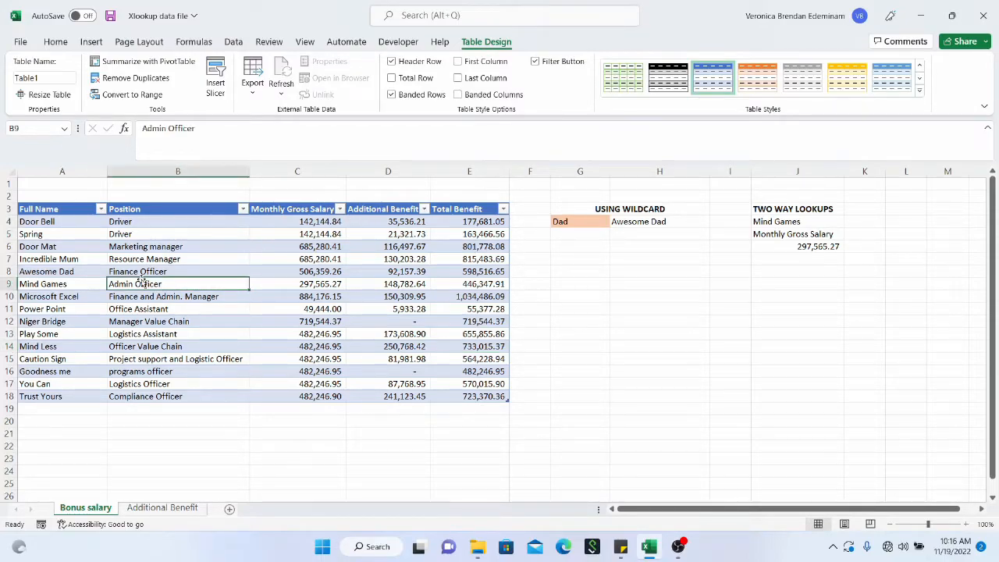
{"action": "left_click", "coordinate": [40, 77]}
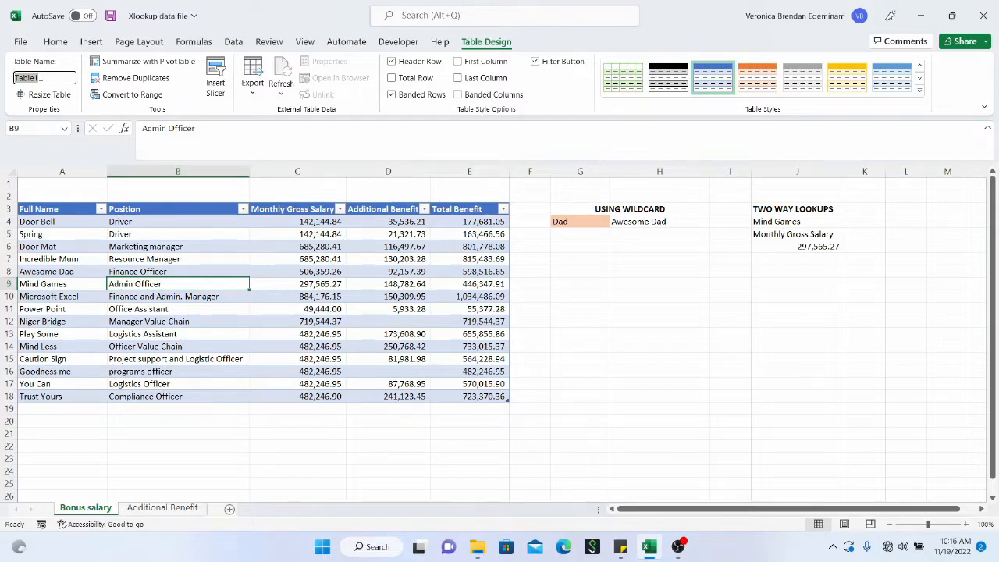
{"action": "type", "text": "BENEFIT"}
{"action": "key", "text": "Return"}
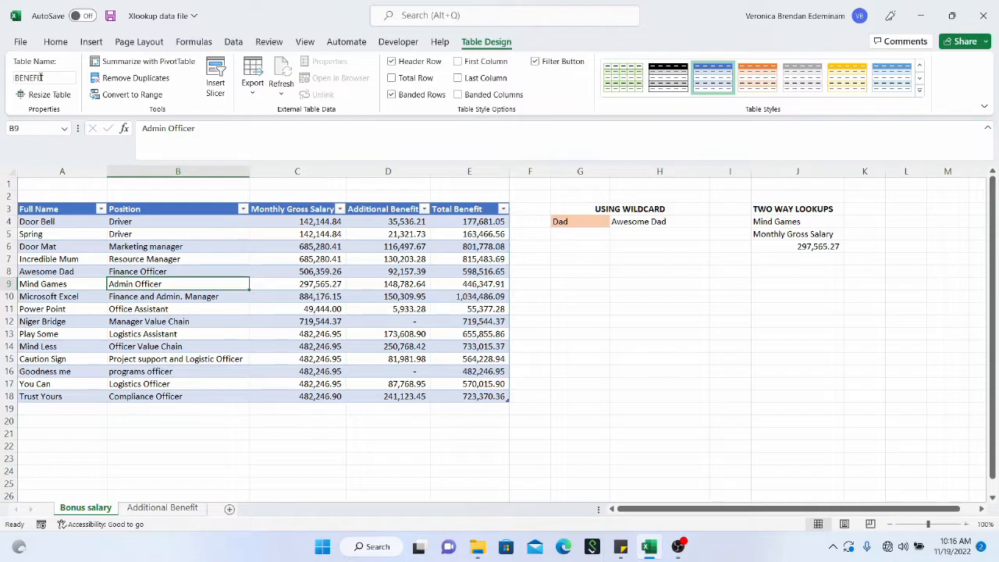
{"action": "left_click", "coordinate": [296, 273]}
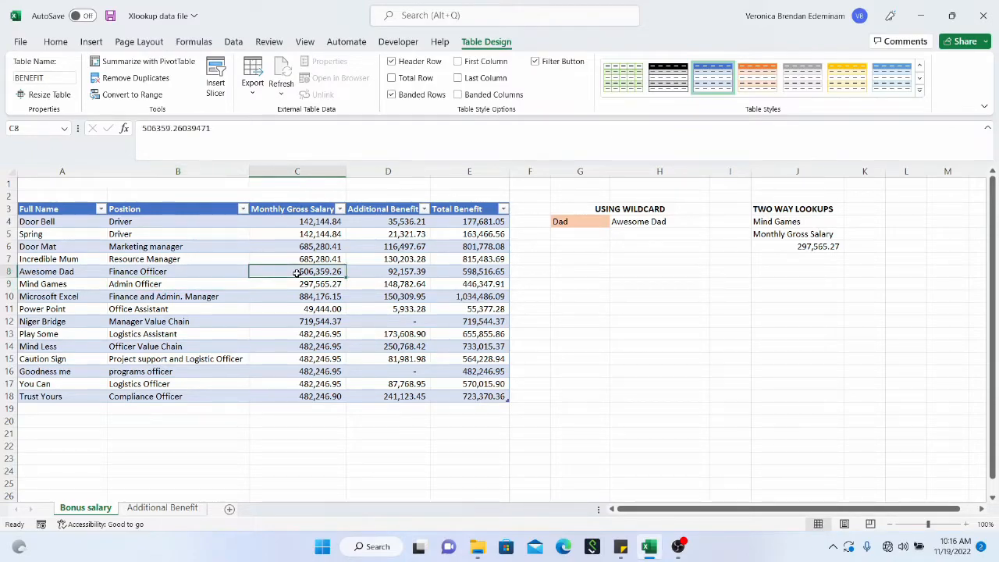
{"action": "left_click", "coordinate": [572, 275]}
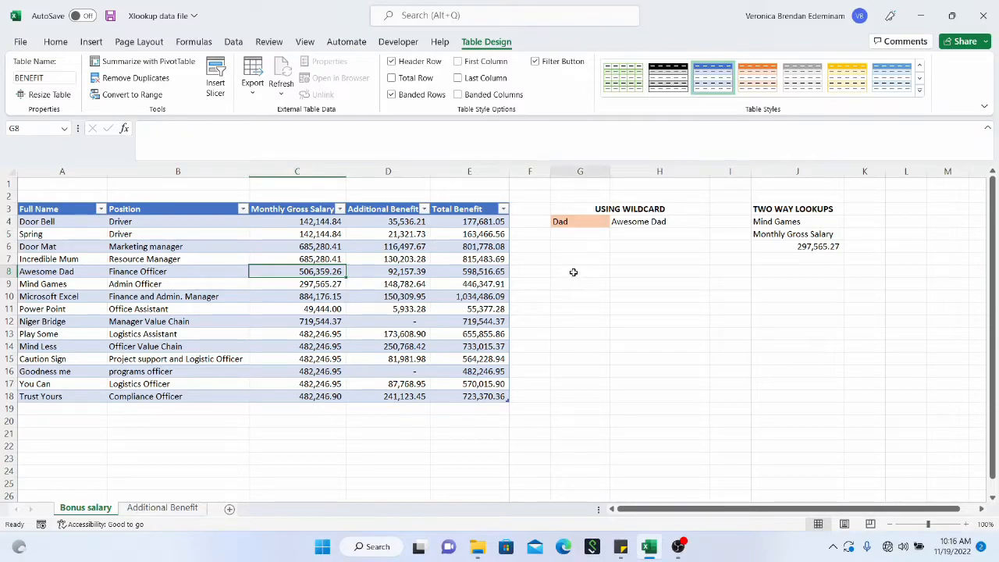
{"action": "left_click", "coordinate": [580, 297]}
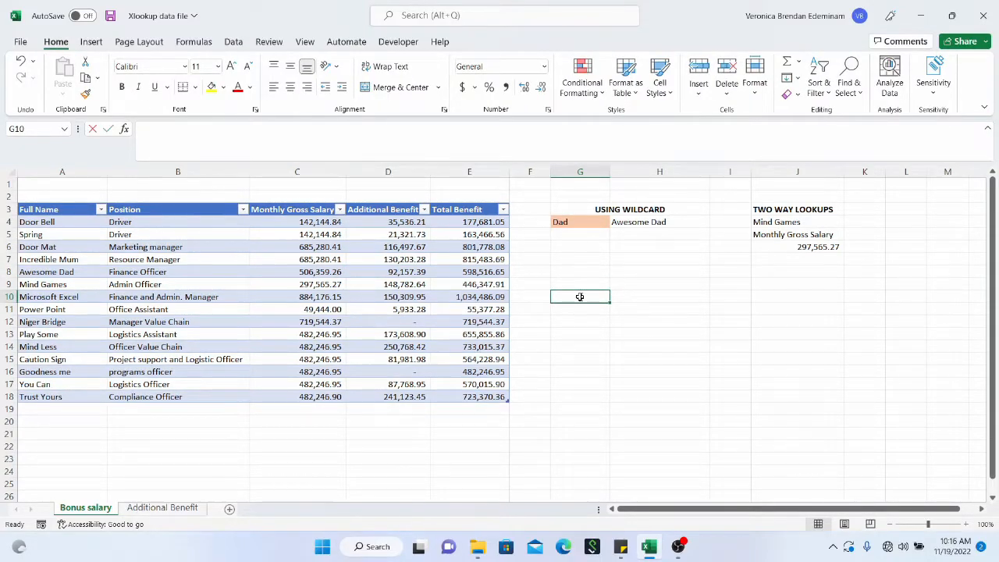
{"action": "type", "text": "=XLOOK"}
{"action": "key", "text": "BackSpace"}
{"action": "key", "text": "BackSpace"}
{"action": "key", "text": "BackSpace"}
{"action": "key", "text": "BackSpace"}
{"action": "key", "text": "BackSpace"}
{"action": "key", "text": "BackSpace"}
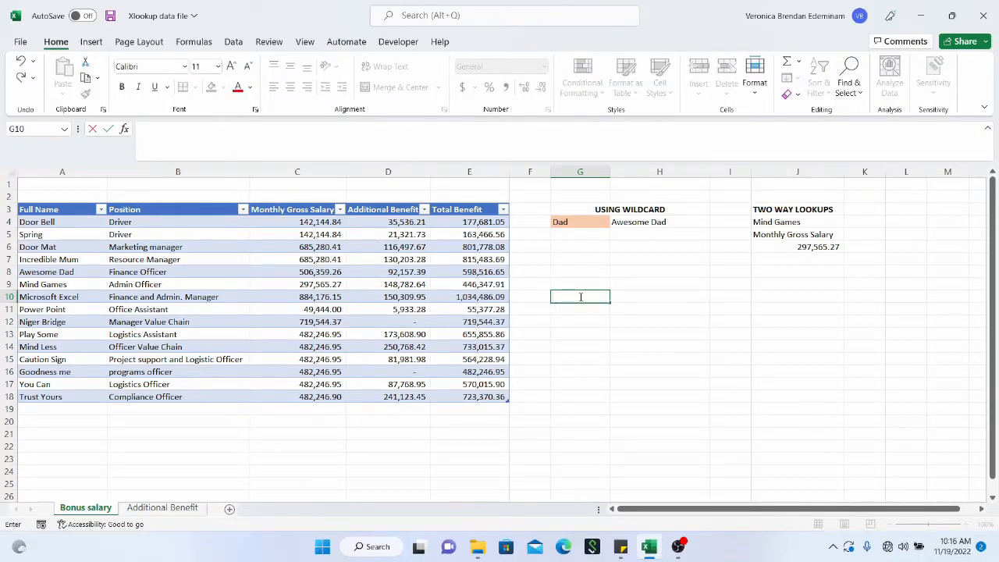
{"action": "key", "text": "Escape"}
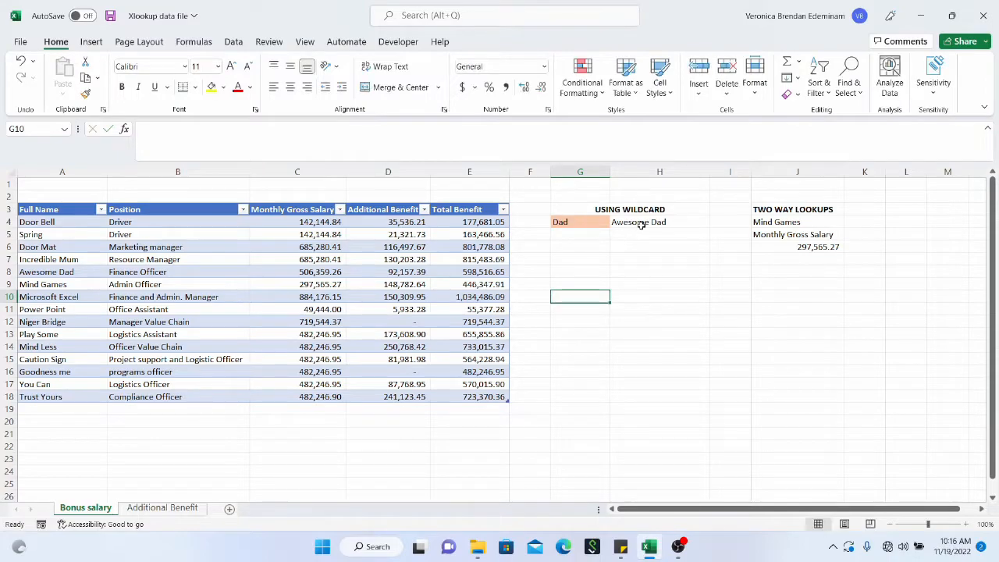
Start an XLOOKUP formula in H8 with H4 as the lookup value and BENEFIT[Full Name] as the lookup array.
{"action": "left_click", "coordinate": [640, 224]}
{"action": "left_click", "coordinate": [642, 272]}
{"action": "type", "text": "="}
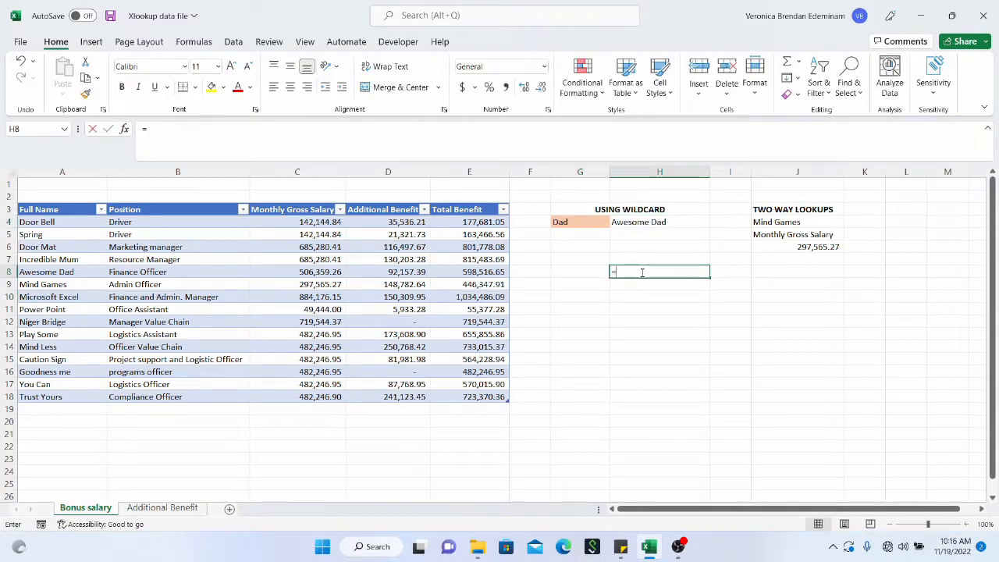
{"action": "type", "text": "XLOOKUP("}
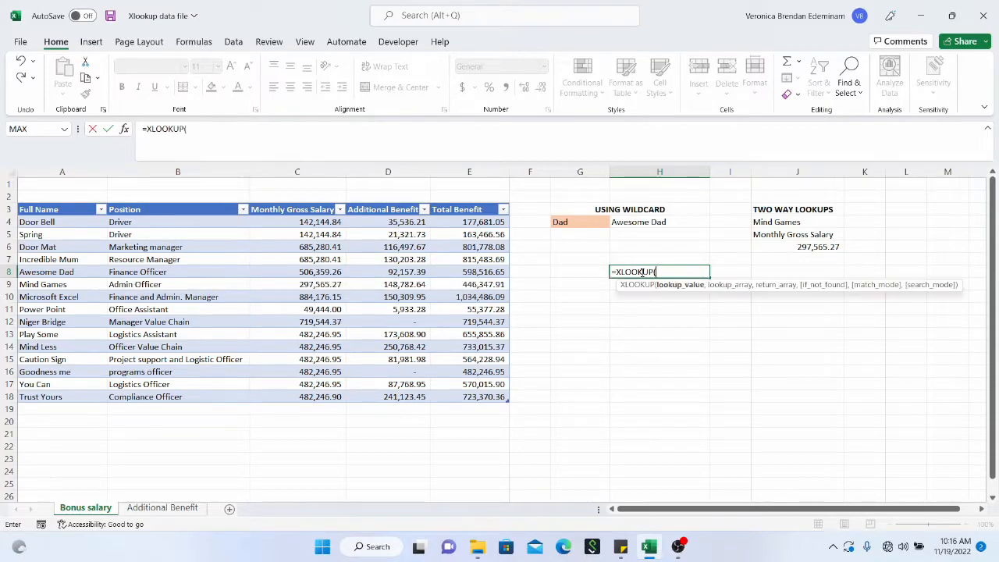
{"action": "left_click", "coordinate": [661, 225]}
{"action": "type", "text": ","}
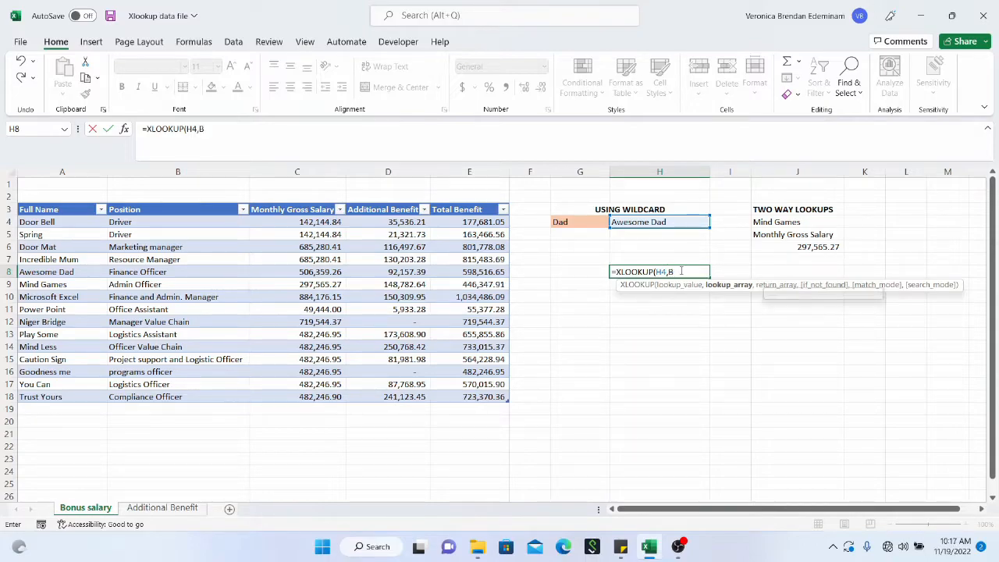
{"action": "type", "text": "BENEFIT("}
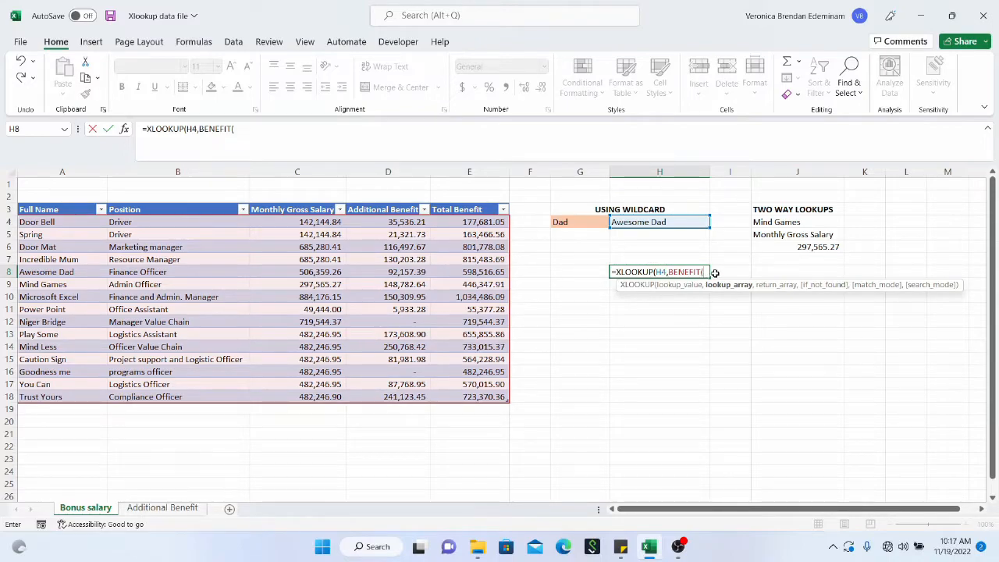
{"action": "key", "text": "BackSpace"}
{"action": "type", "text": "["}
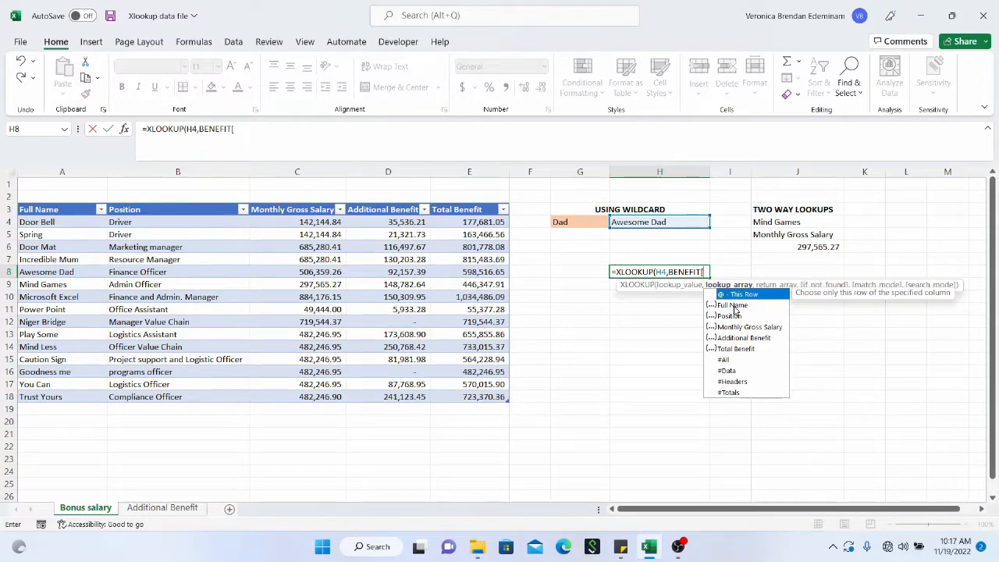
{"action": "double_click", "coordinate": [734, 306]}
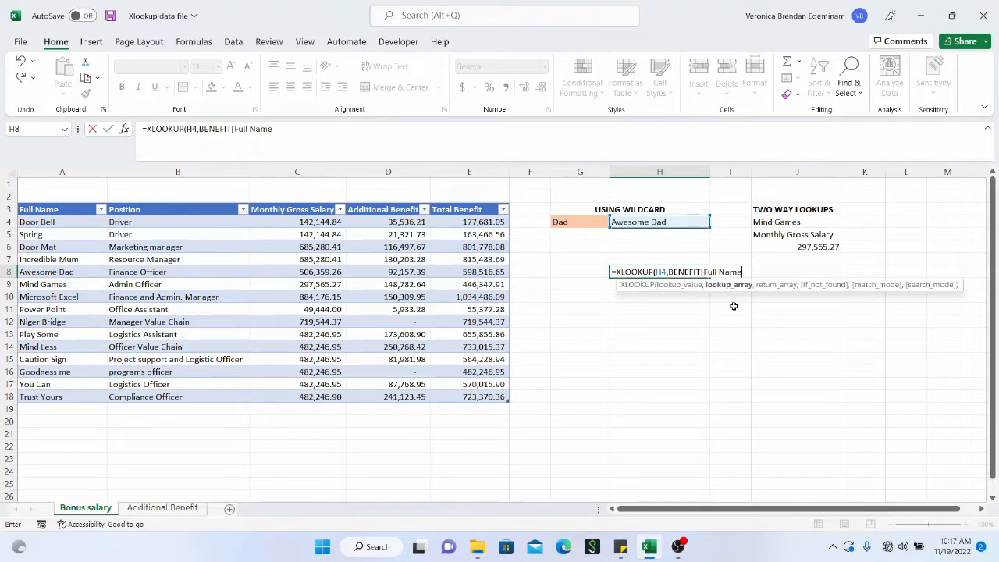
{"action": "type", "text": "],"}
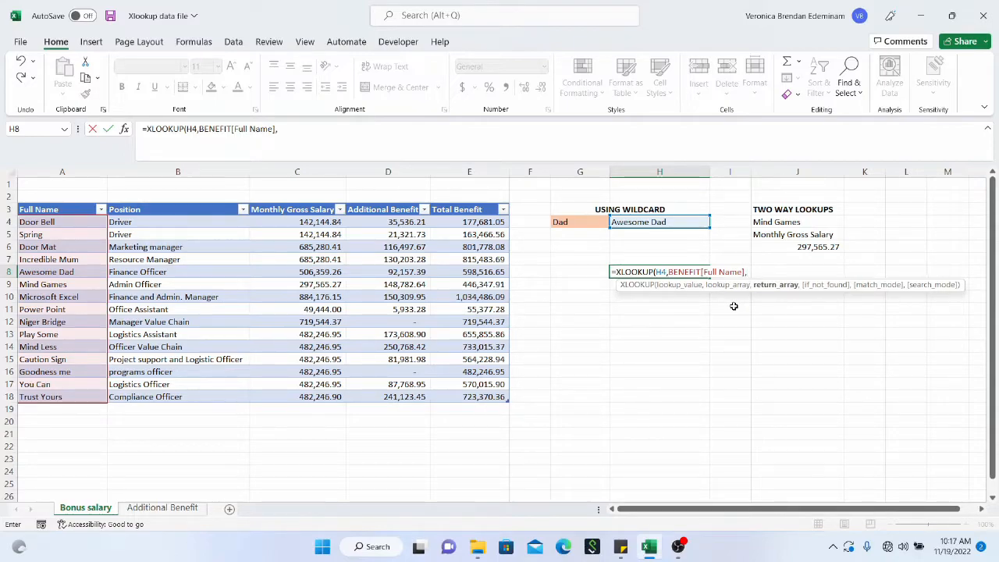
Complete the H8 XLOOKUP formula with BENEFIT[Position] as the return array and review the finished formula.
{"action": "type", "text": "BENEFIT"}
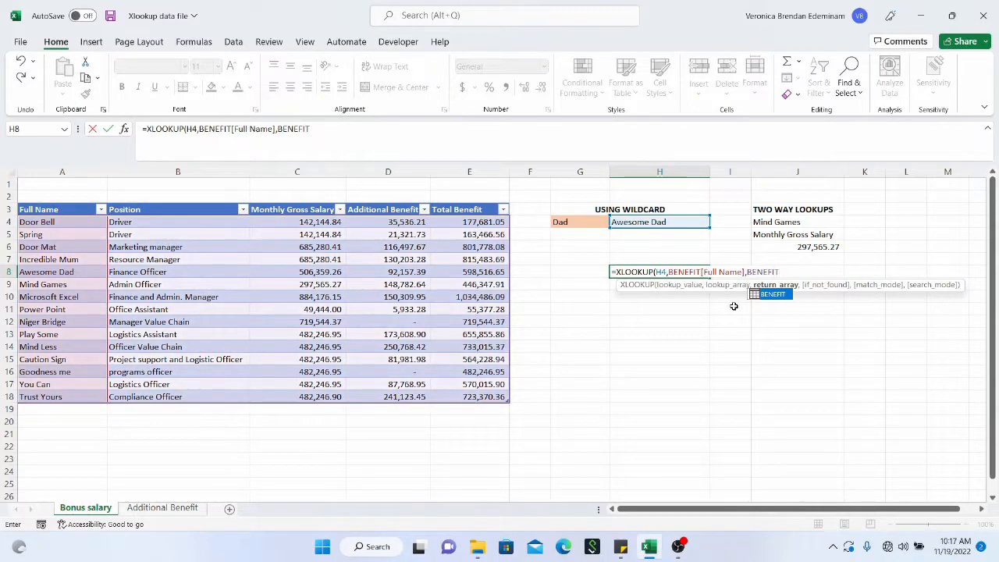
{"action": "type", "text": "["}
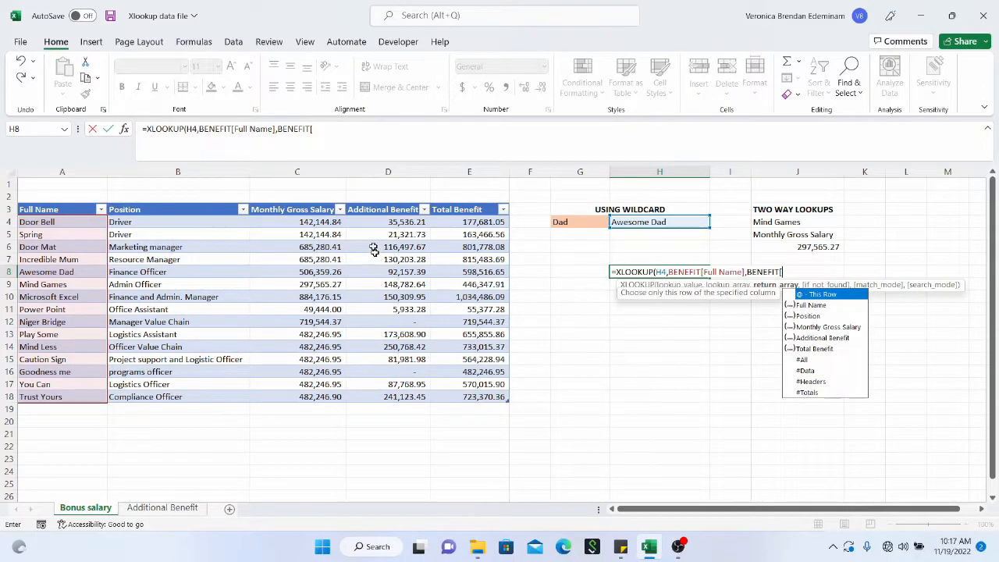
{"action": "double_click", "coordinate": [810, 316]}
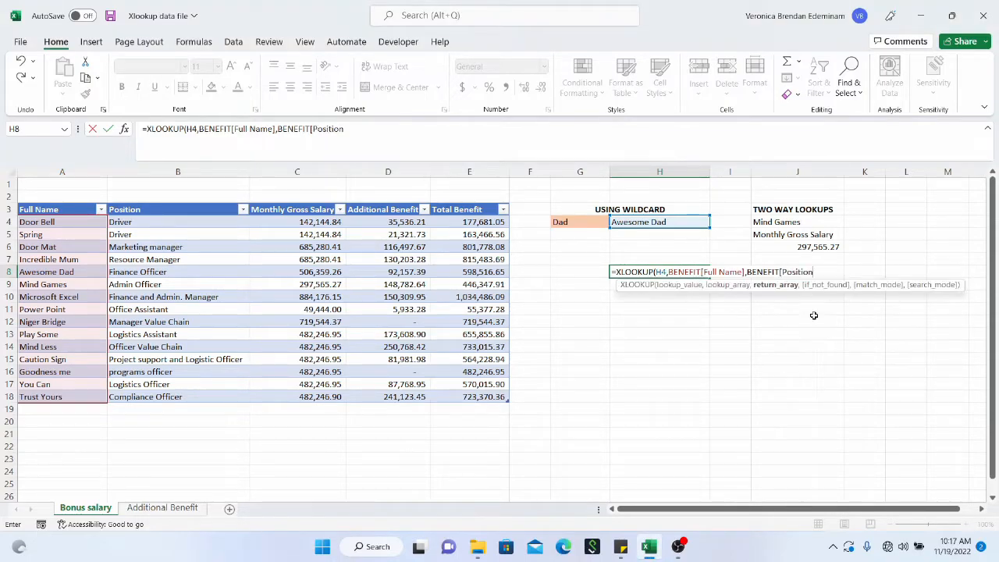
{"action": "type", "text": "]"}
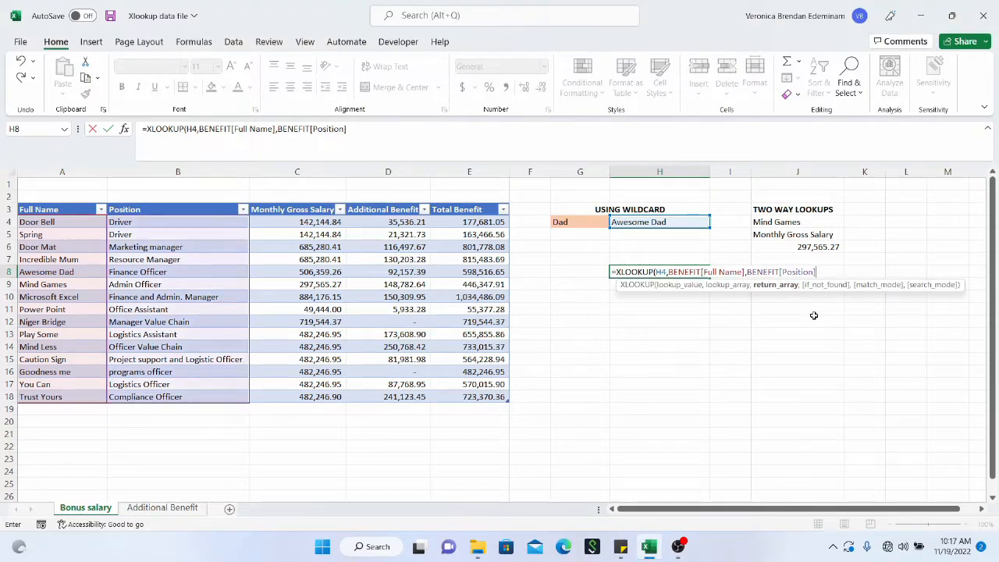
{"action": "type", "text": ")"}
{"action": "key", "text": "Return"}
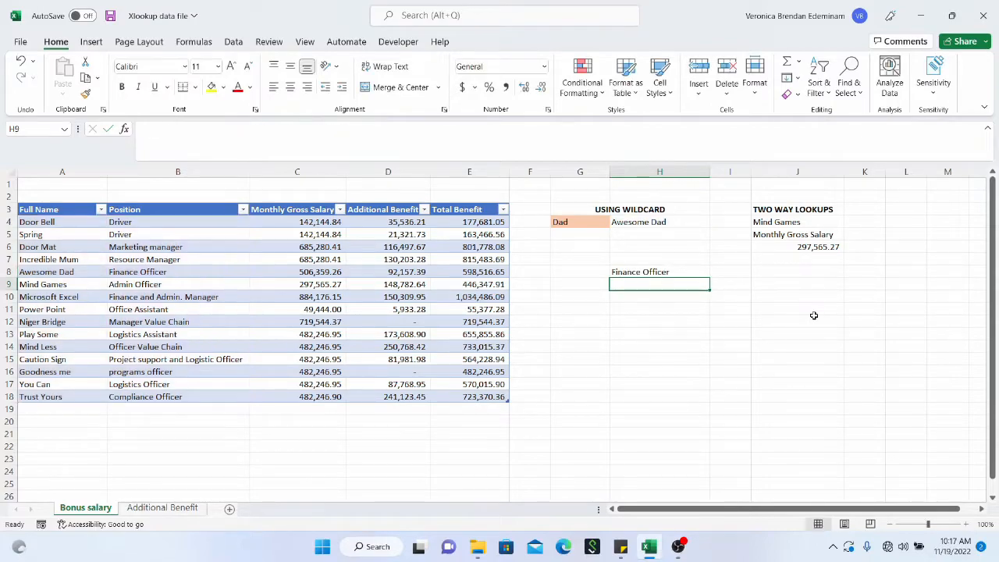
{"action": "left_click", "coordinate": [667, 272]}
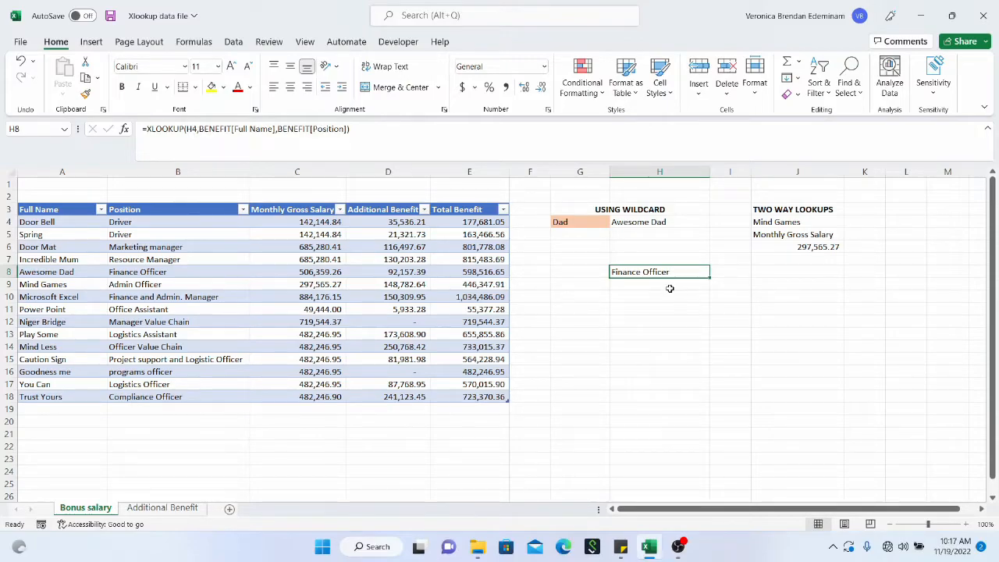
Begin an XLOOKUP formula in H10 that looks up H4 in BENEFIT[Full Name].
{"action": "left_click", "coordinate": [670, 286]}
{"action": "left_click", "coordinate": [663, 299]}
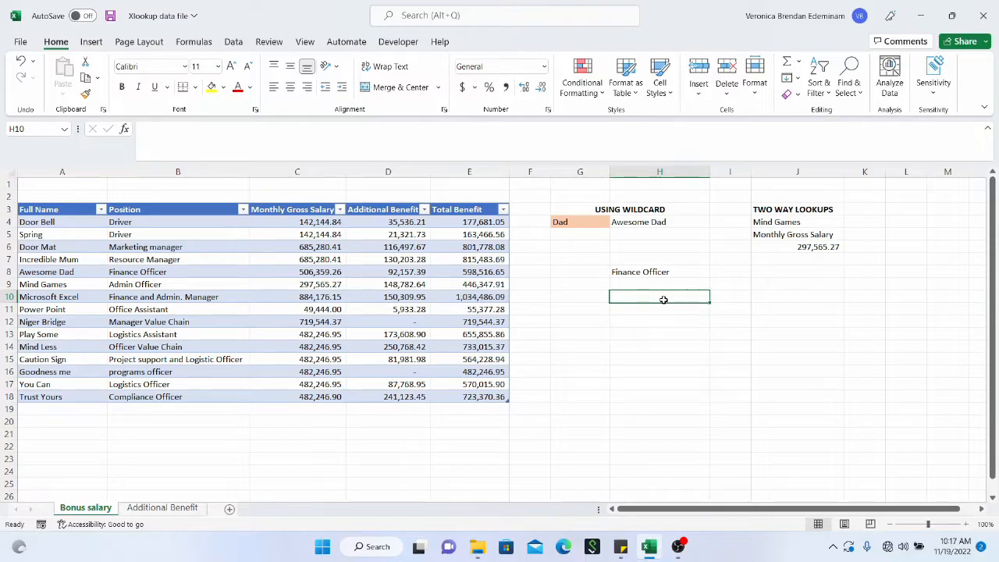
{"action": "type", "text": "="}
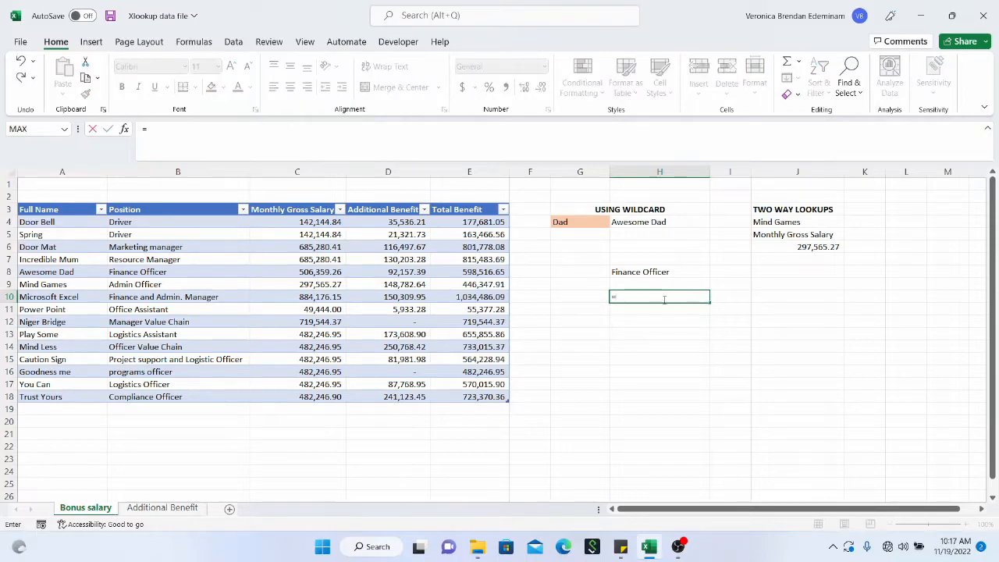
{"action": "type", "text": "XLOOKUP("}
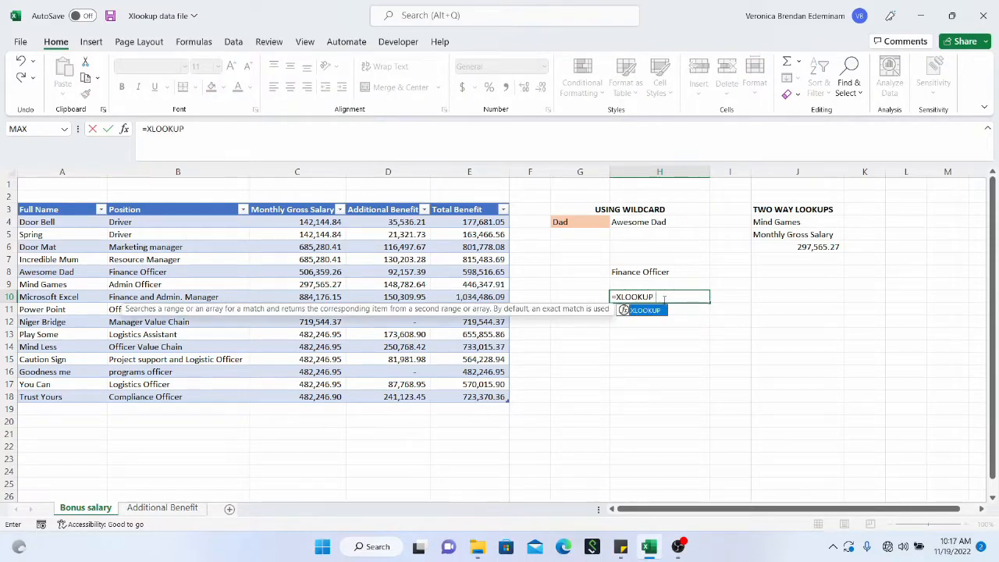
{"action": "left_click", "coordinate": [685, 221]}
{"action": "type", "text": ","}
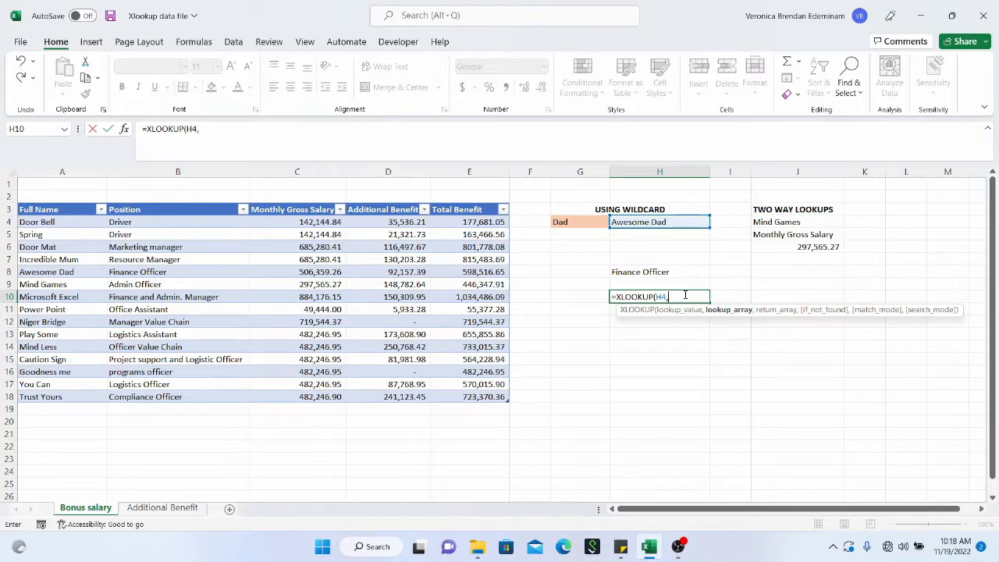
{"action": "type", "text": "BENEFIT"}
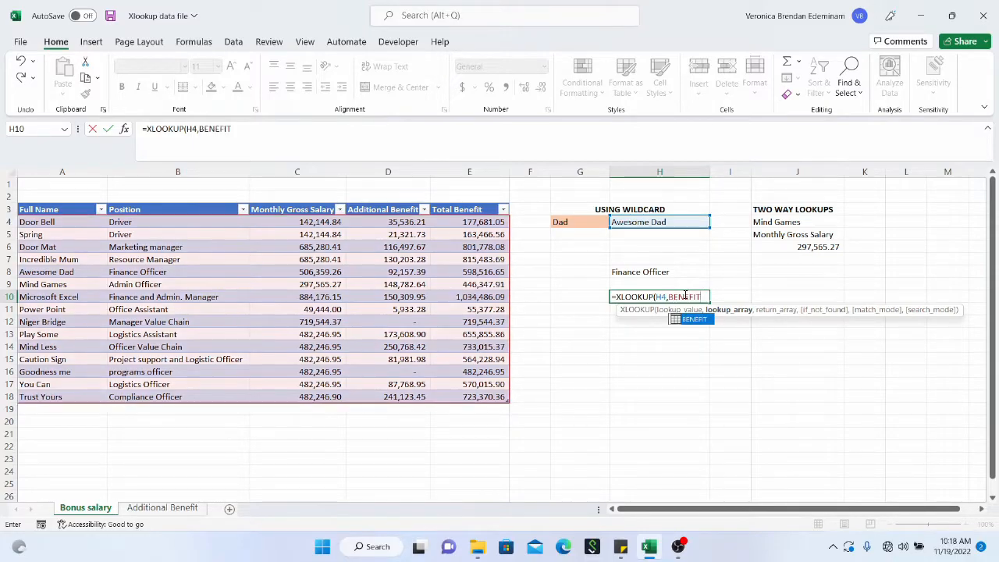
{"action": "key", "text": "BackSpace"}
{"action": "type", "text": "["}
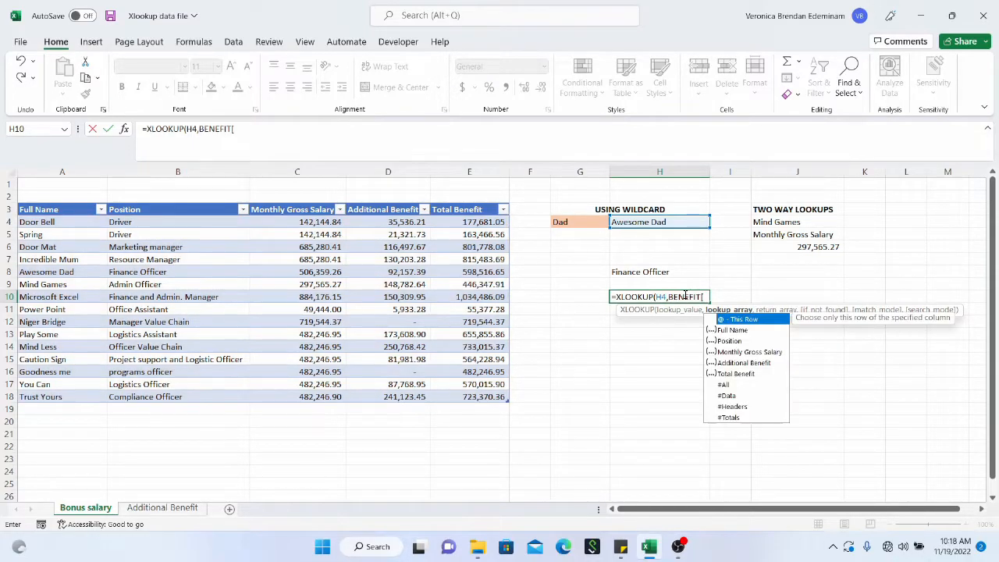
{"action": "left_click", "coordinate": [738, 330]}
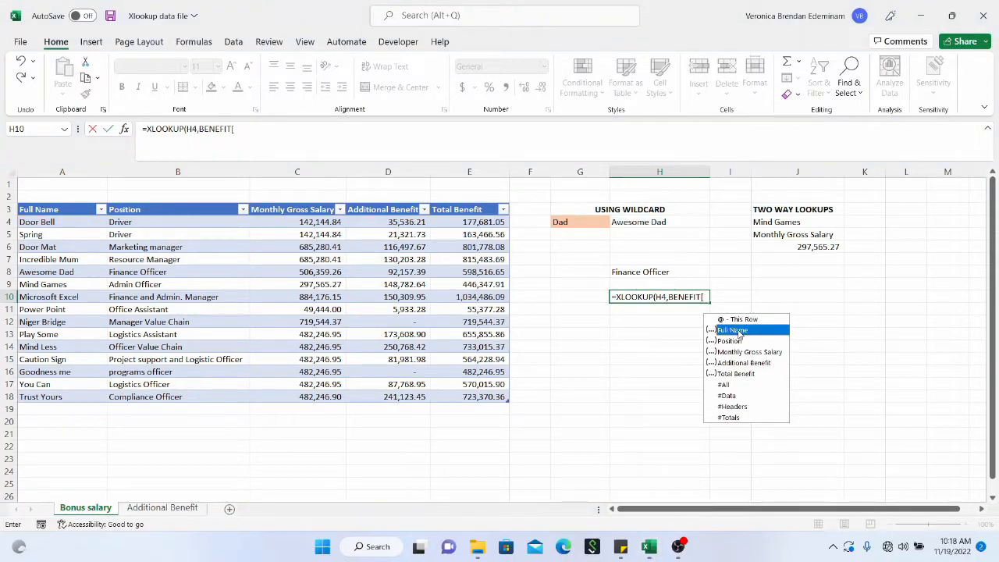
{"action": "double_click", "coordinate": [738, 331]}
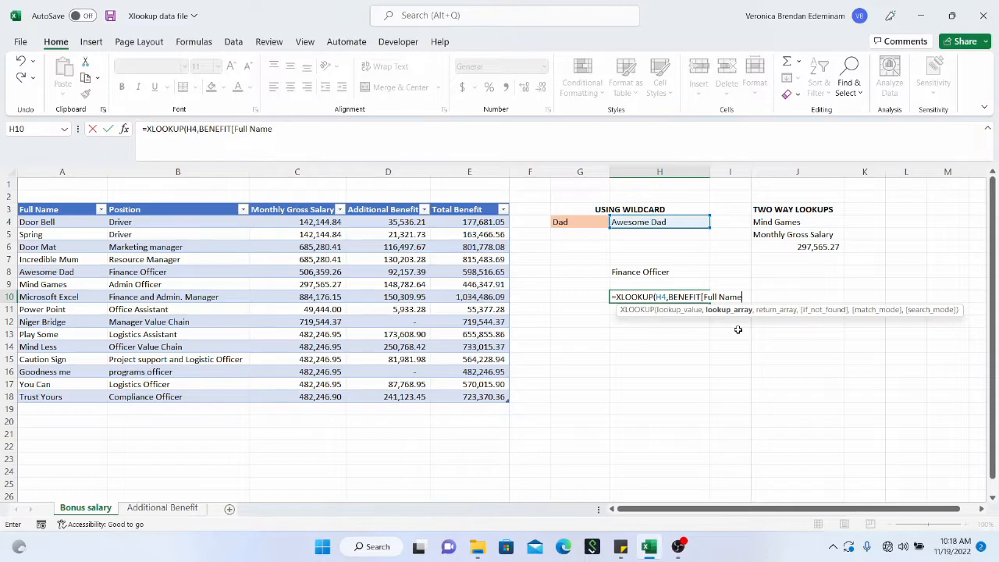
{"action": "type", "text": "],"}
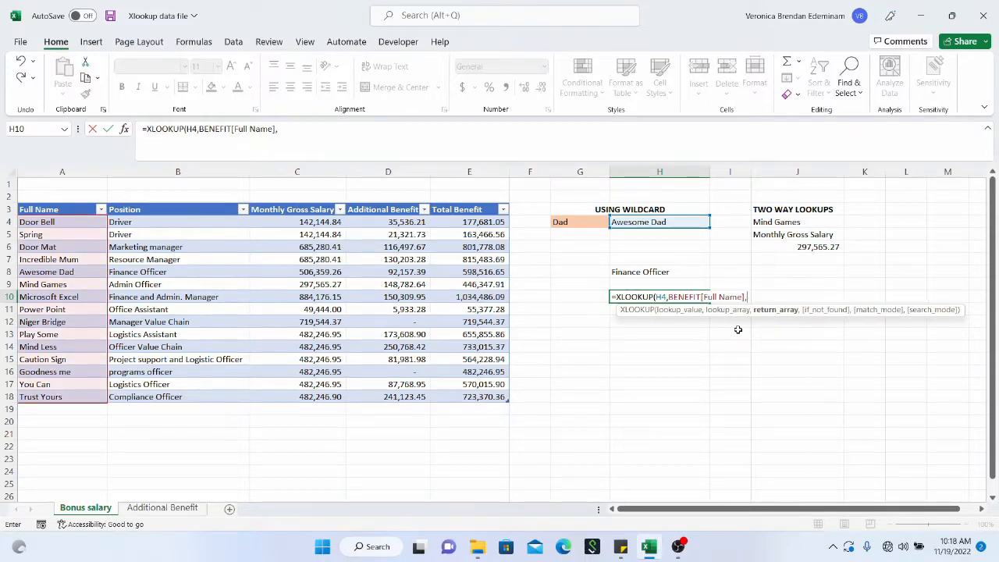
Finish the H10 XLOOKUP formula with the entire BENEFIT table as the return array.
{"action": "type", "text": "BENEFIT"}
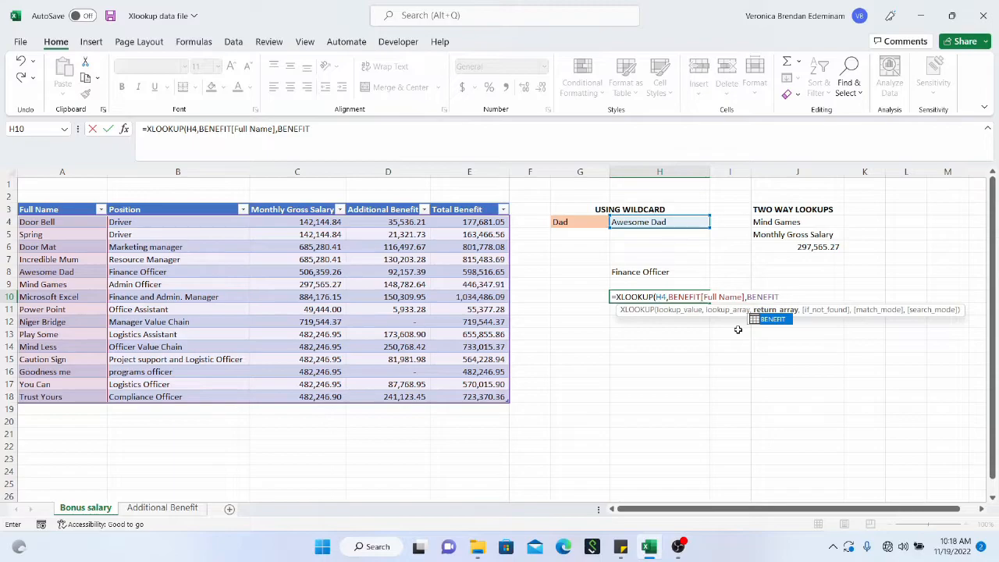
{"action": "type", "text": ")"}
{"action": "key", "text": "Return"}
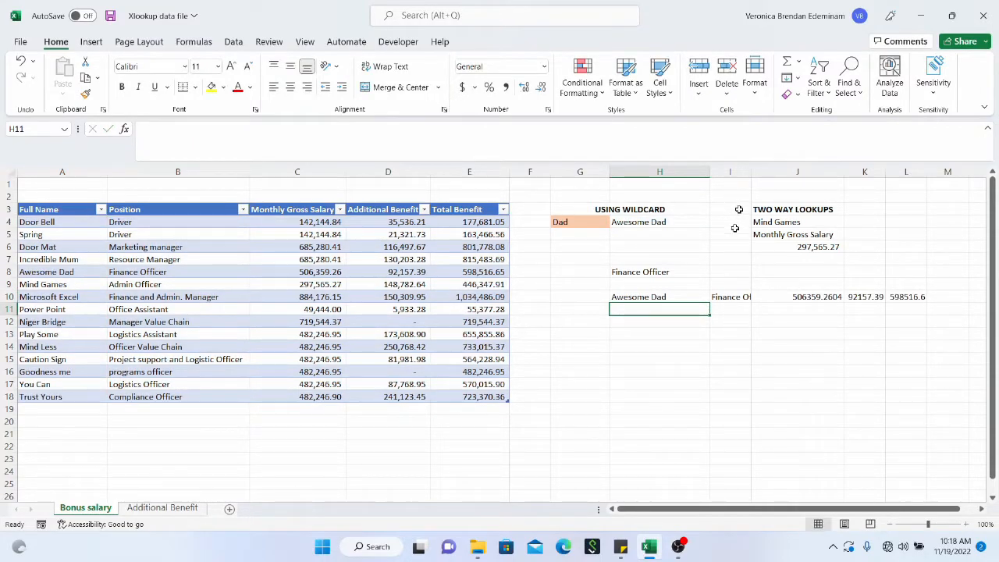
Widen column I to fit the position text and apply the comma number style to J10:L10.
{"action": "left_click_drag", "start_coordinate": [751, 172], "coordinate": [778, 177]}
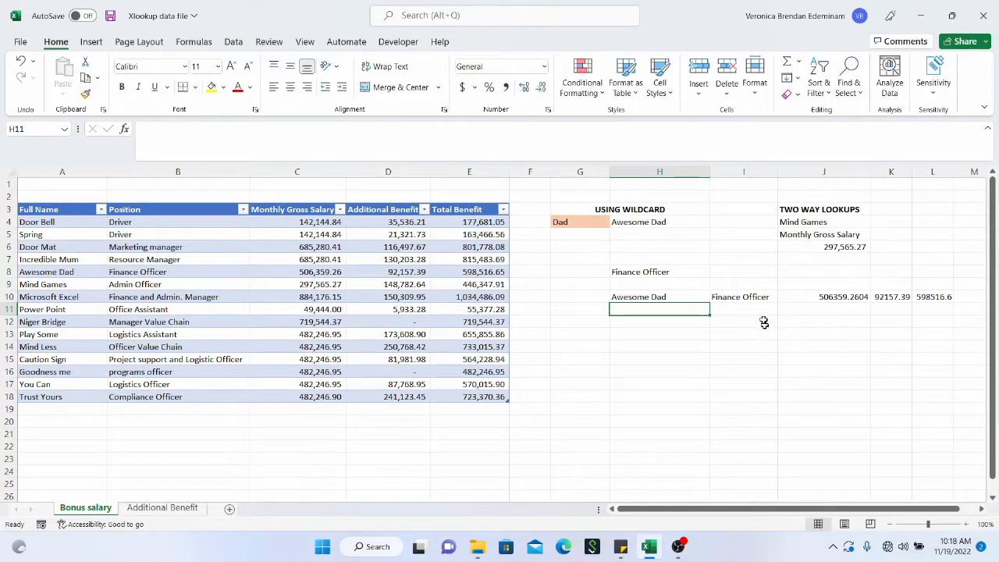
{"action": "left_click_drag", "start_coordinate": [633, 297], "coordinate": [923, 295]}
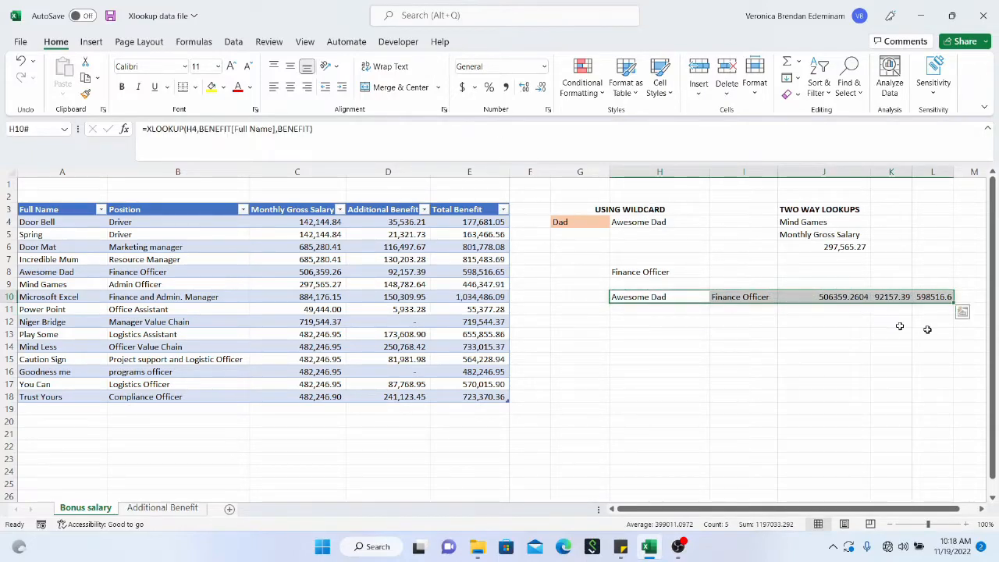
{"action": "left_click_drag", "start_coordinate": [858, 297], "coordinate": [947, 301]}
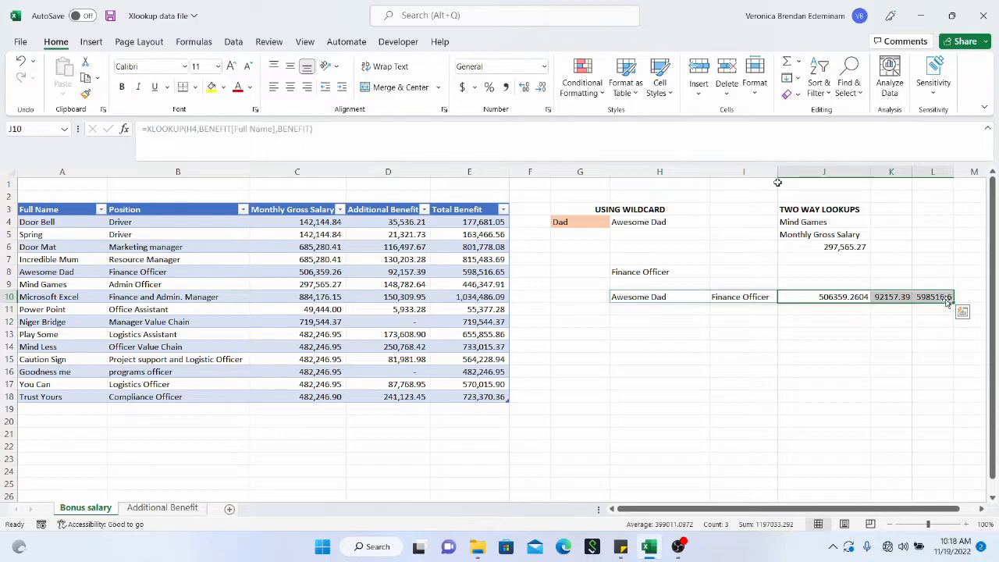
{"action": "left_click", "coordinate": [506, 88]}
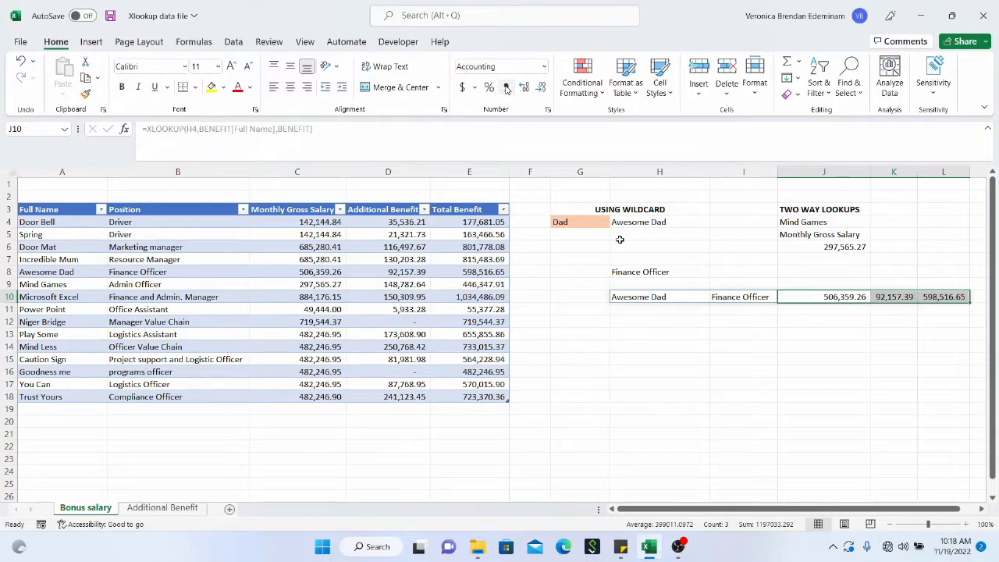
{"action": "left_click", "coordinate": [780, 356]}
Wrap the H10 XLOOKUP formula in TRANSPOSE so the record spills vertically.
{"action": "left_click", "coordinate": [637, 299]}
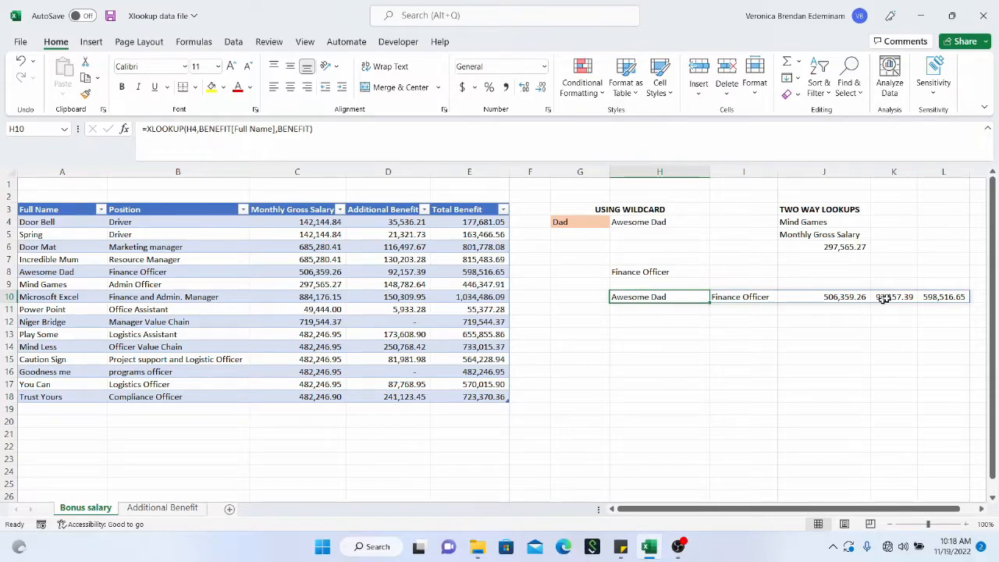
{"action": "left_click", "coordinate": [935, 296]}
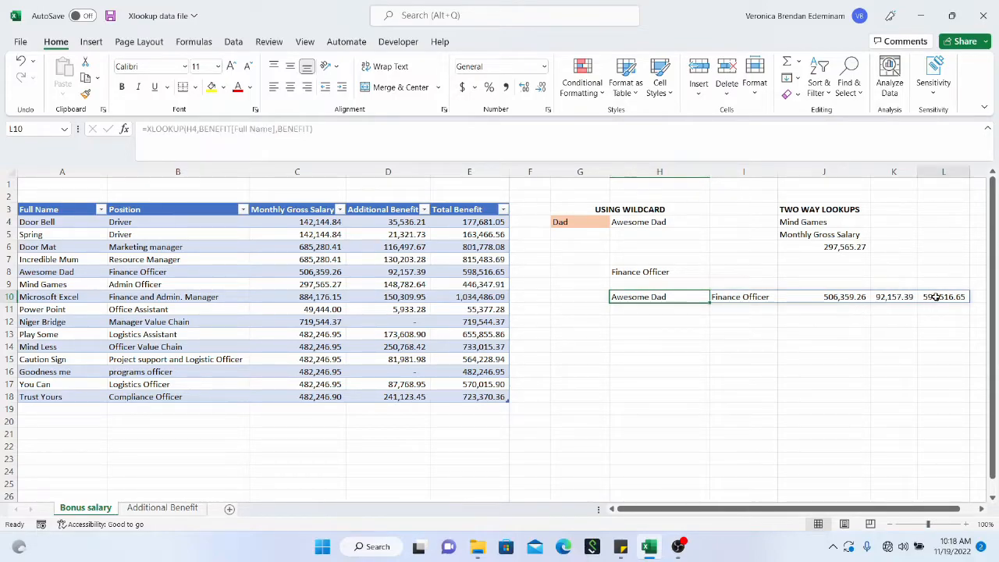
{"action": "left_click", "coordinate": [689, 296]}
{"action": "left_click", "coordinate": [149, 129]}
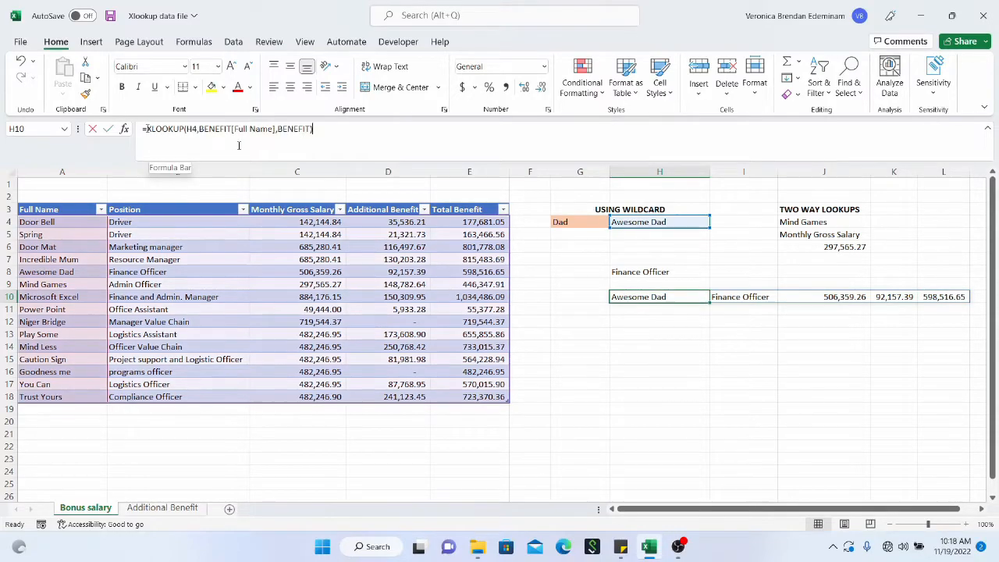
{"action": "type", "text": "TRANSPOSE("}
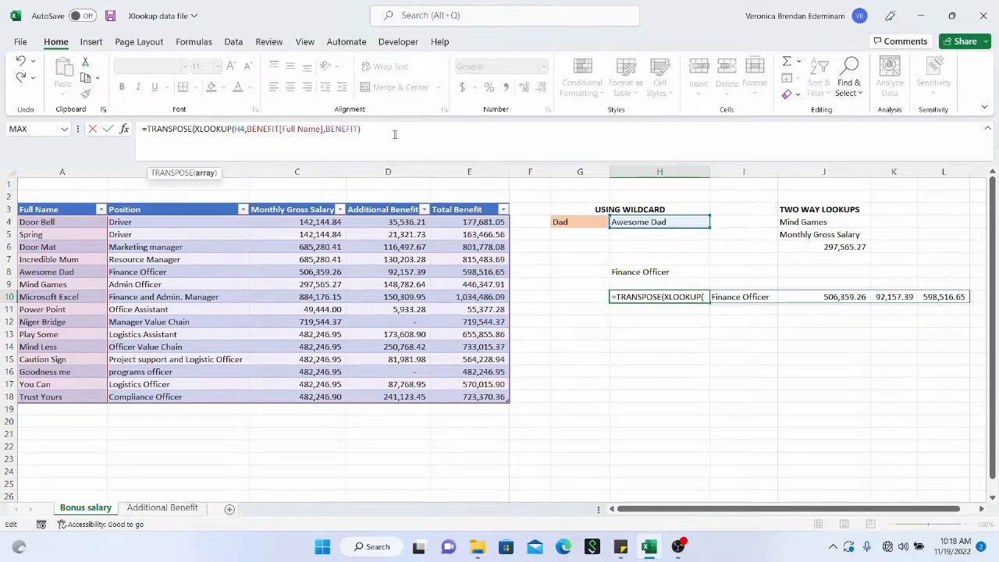
{"action": "left_click", "coordinate": [394, 130]}
{"action": "type", "text": ")"}
{"action": "key", "text": "Return"}
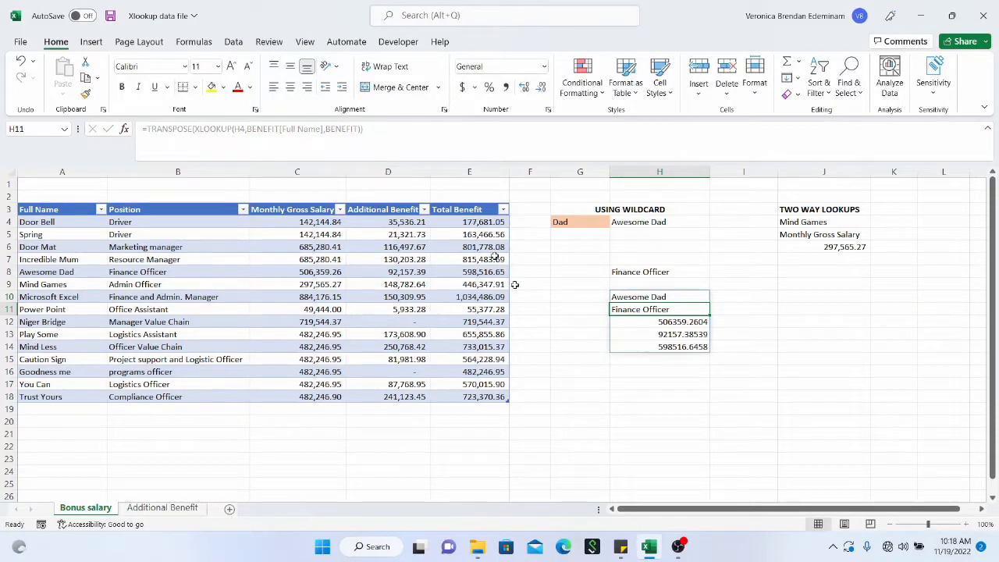
Apply the comma number style to the transposed amounts in H12:H14.
{"action": "left_click_drag", "start_coordinate": [696, 320], "coordinate": [693, 346]}
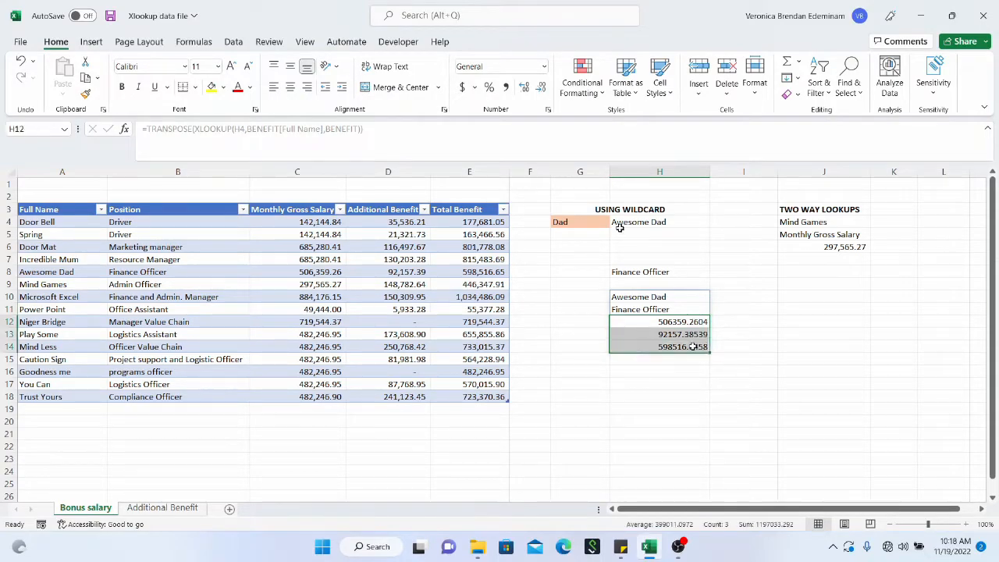
{"action": "left_click", "coordinate": [505, 87]}
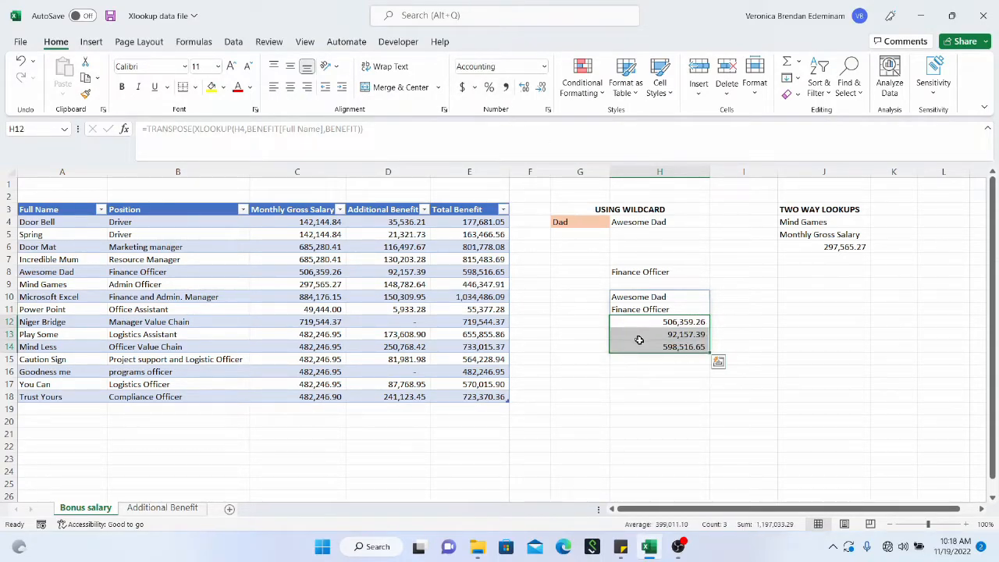
{"action": "left_click", "coordinate": [649, 309]}
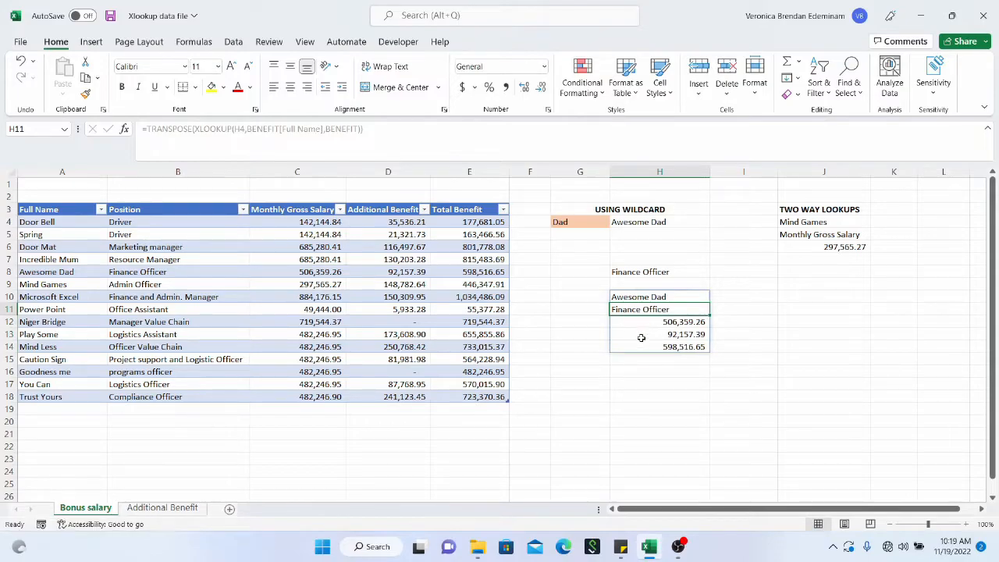